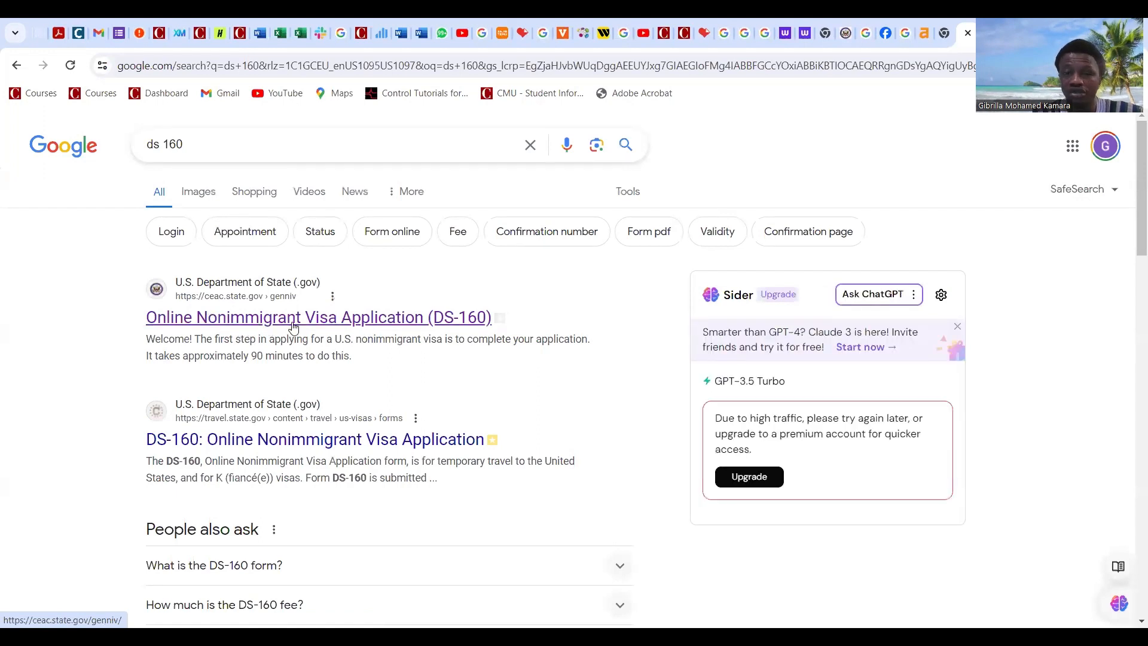
Step: Open the DS-160 site and choose SIERRA LEONE, FREETOWN as the application location
click(401, 324)
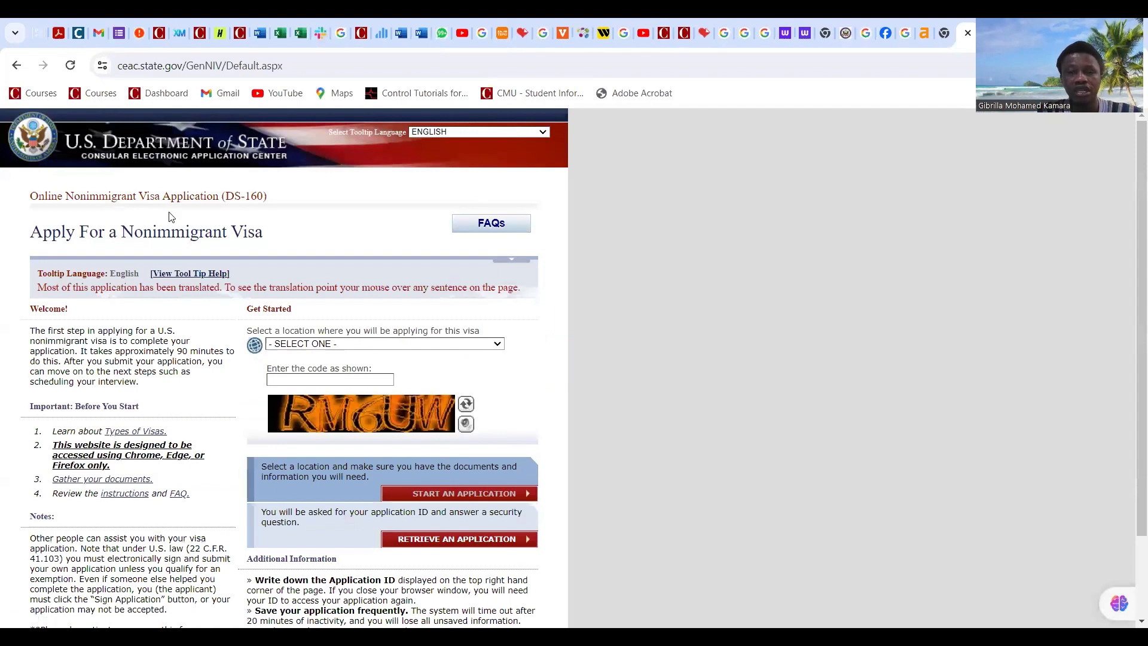
click(256, 345)
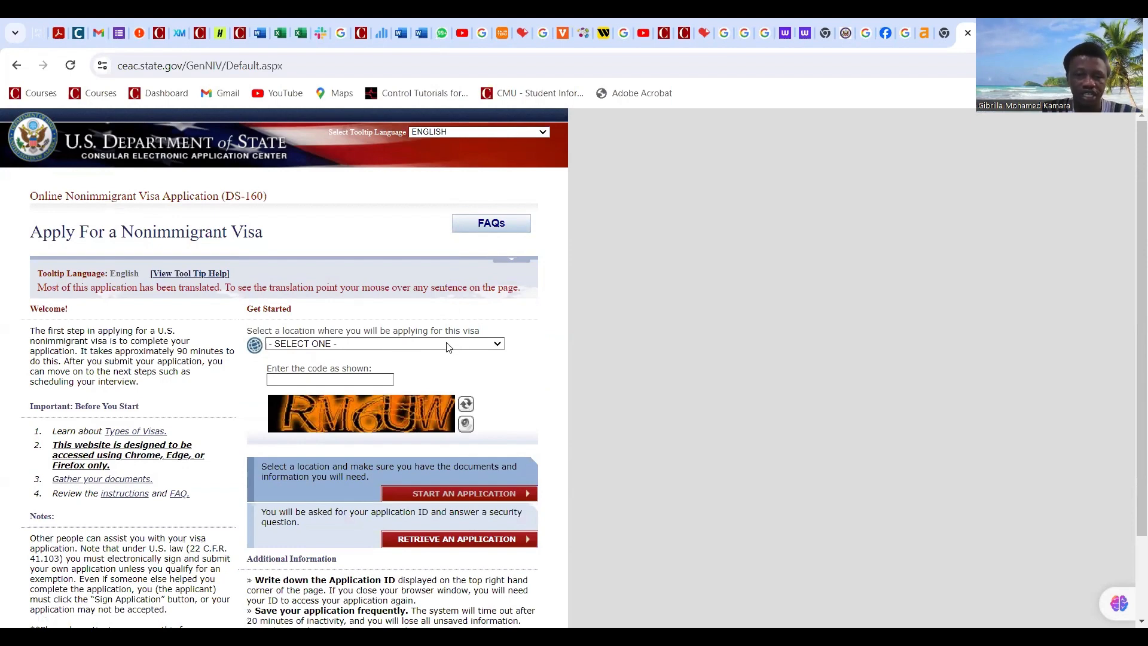
click(448, 344)
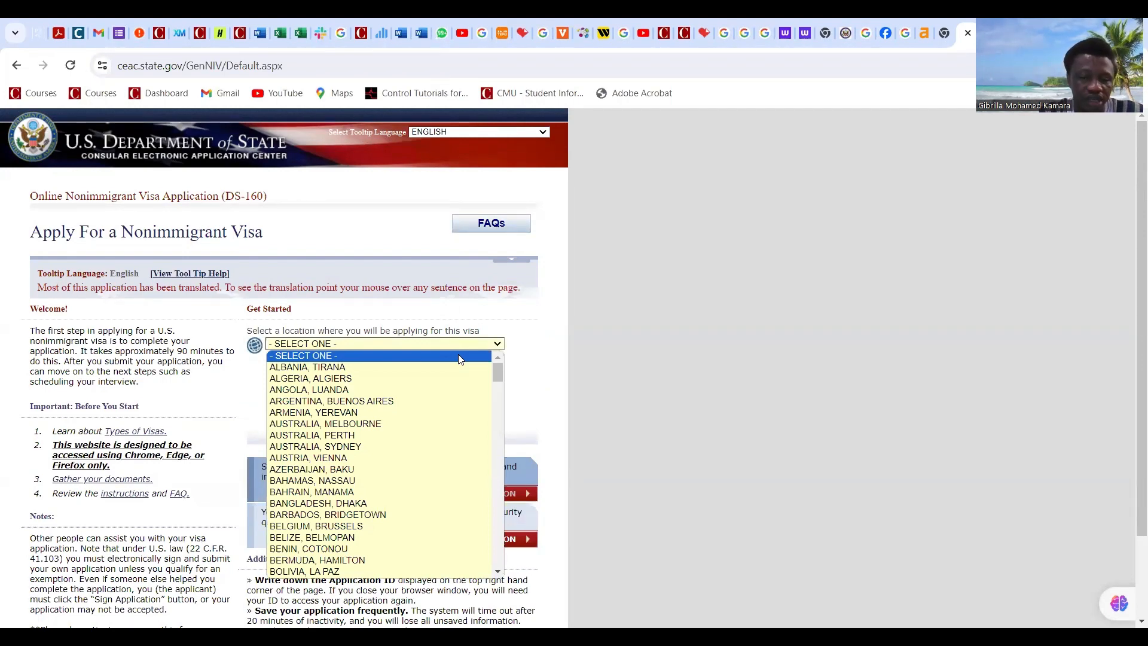
text(si)
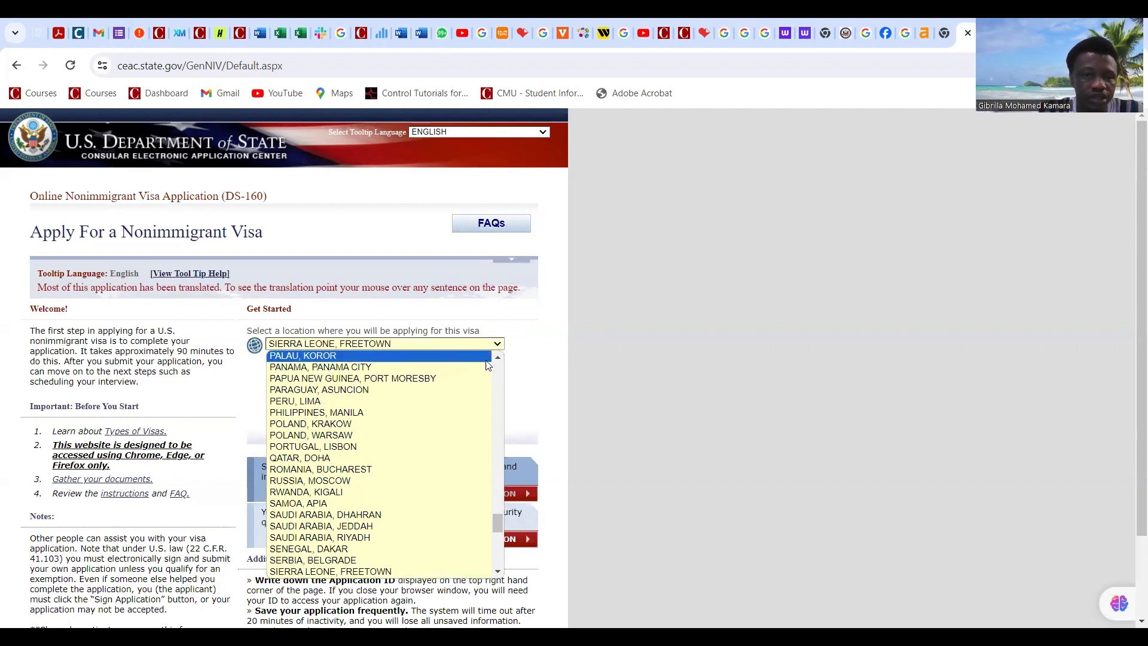
key(Return)
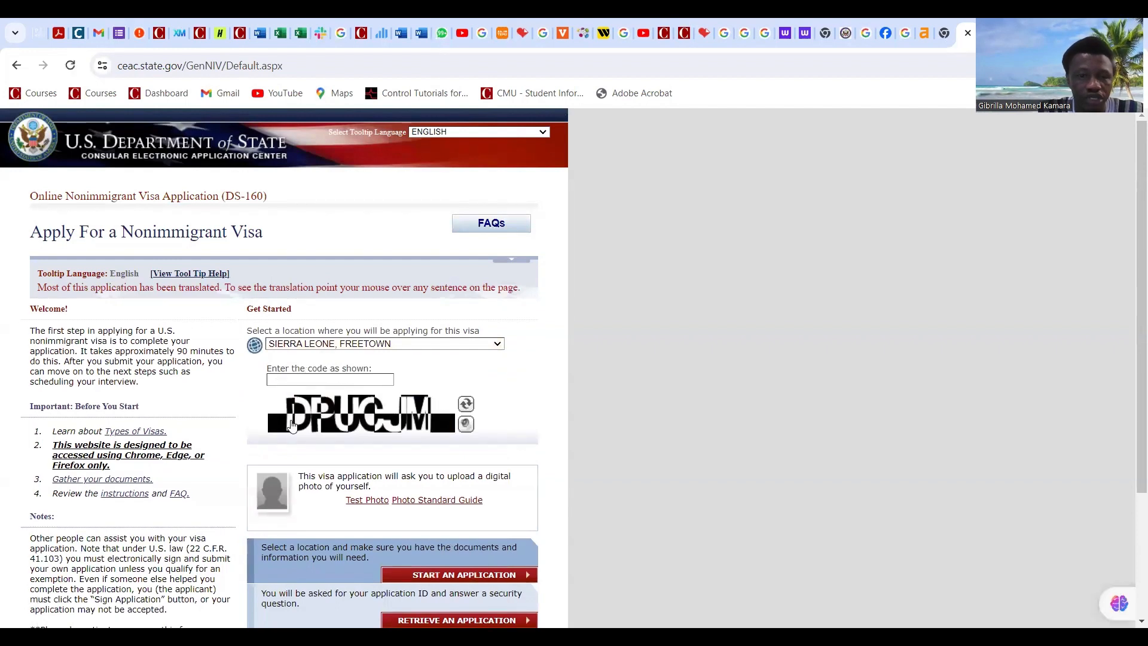
Step: Refresh the security code image until readable and enter the code shown
click(466, 406)
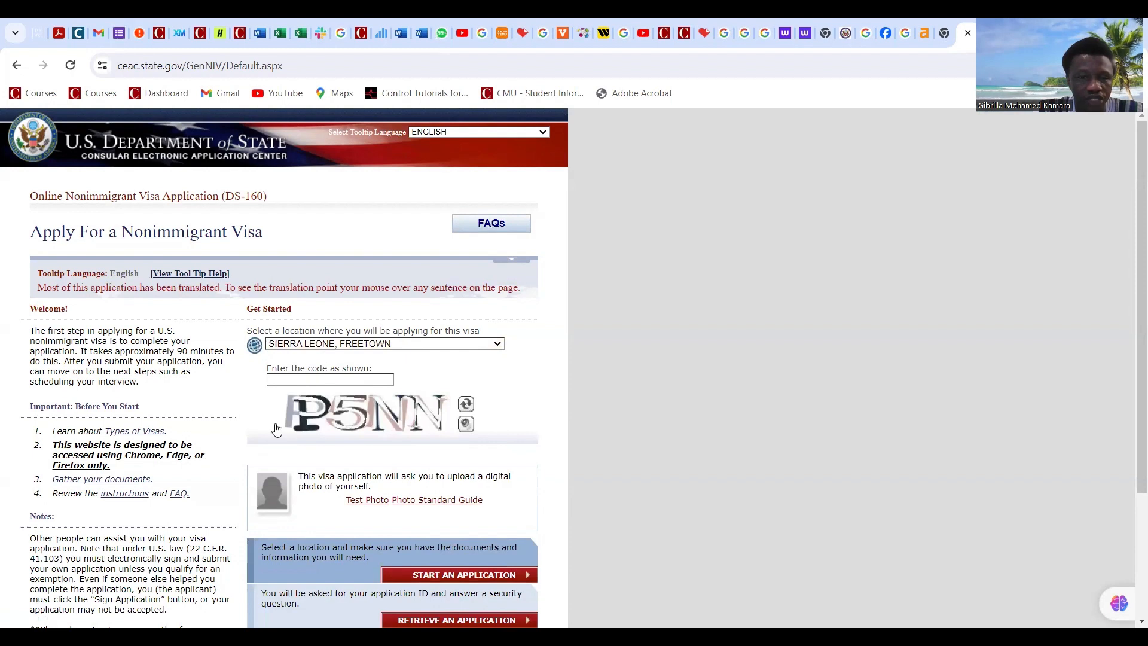
click(467, 407)
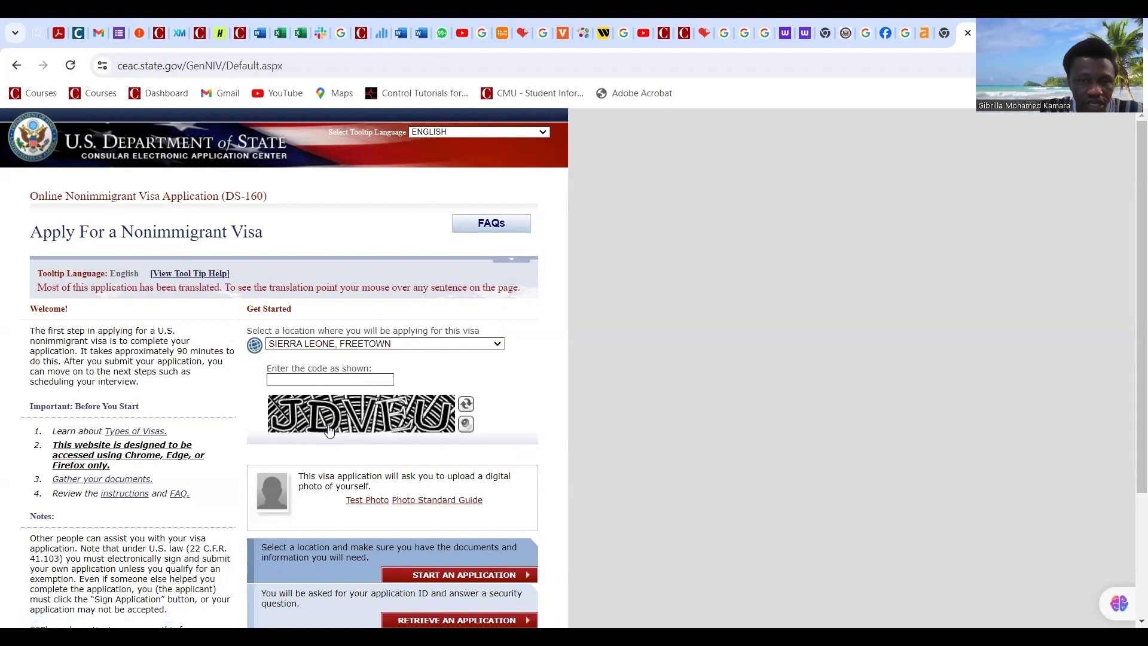
click(305, 381)
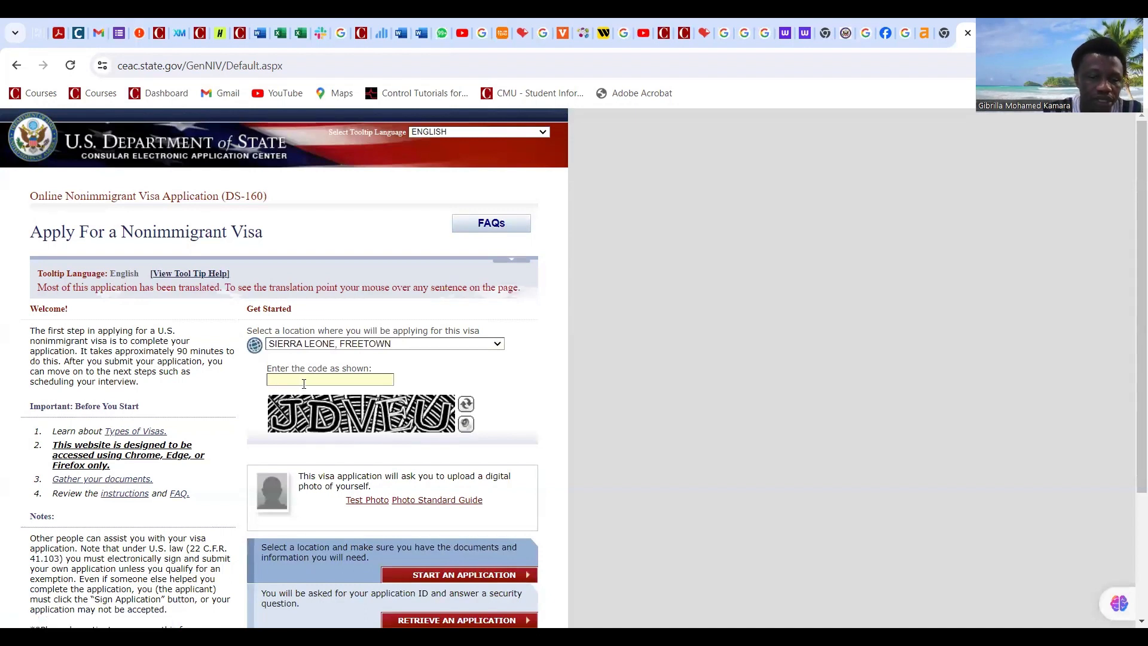
text(JDV)
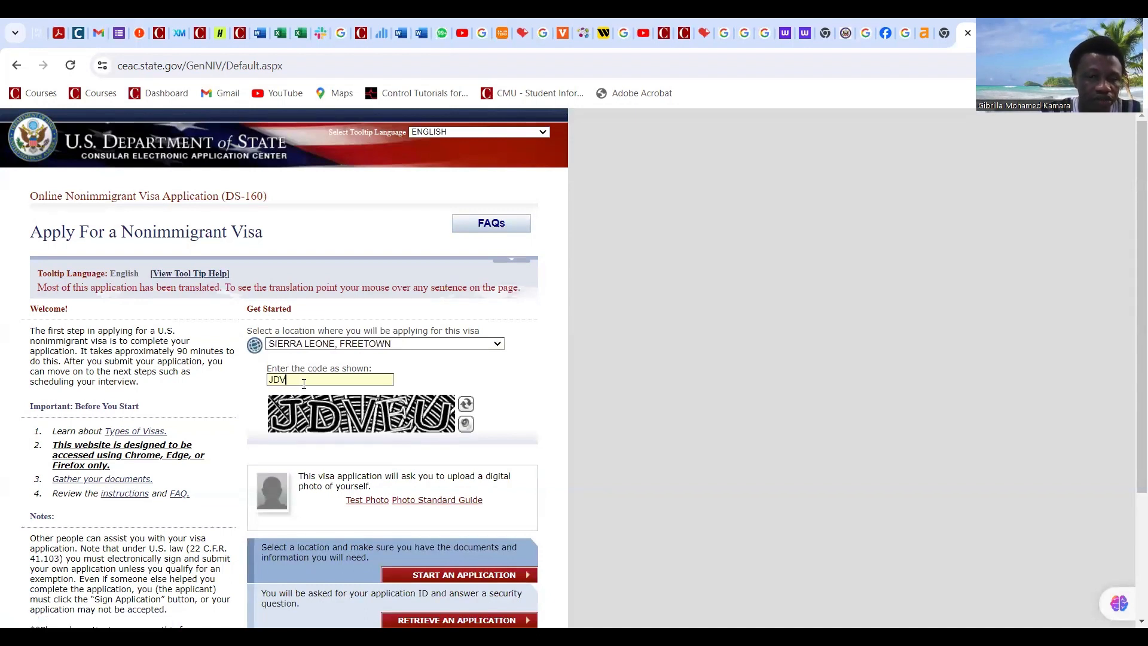
text(EU)
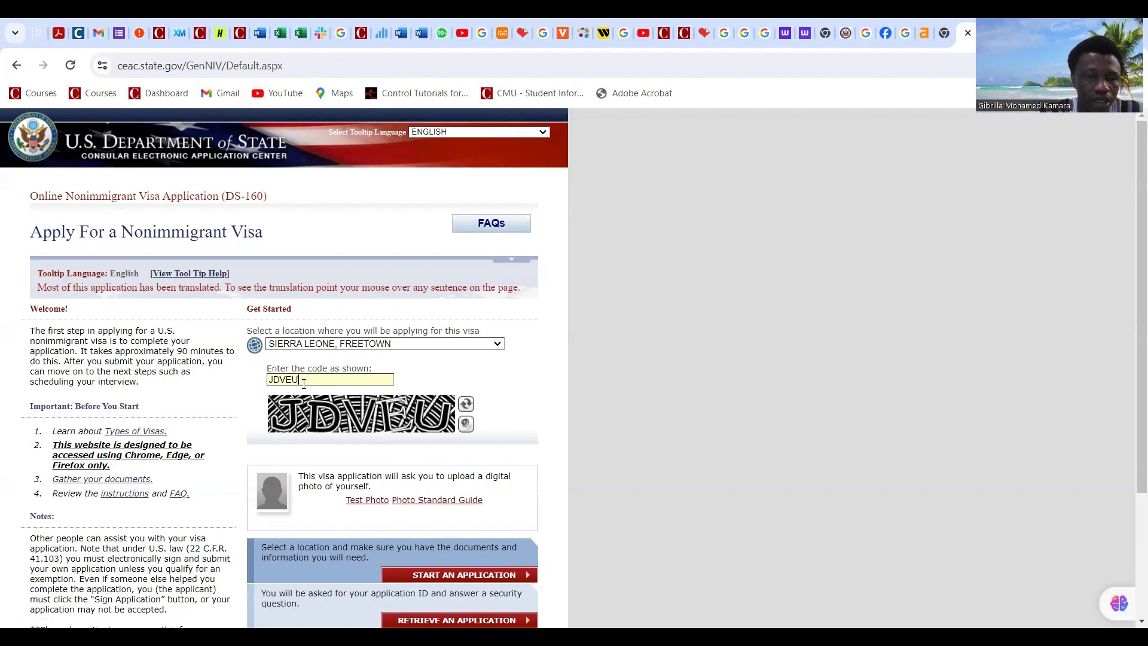
scroll(263, 357, down, 3)
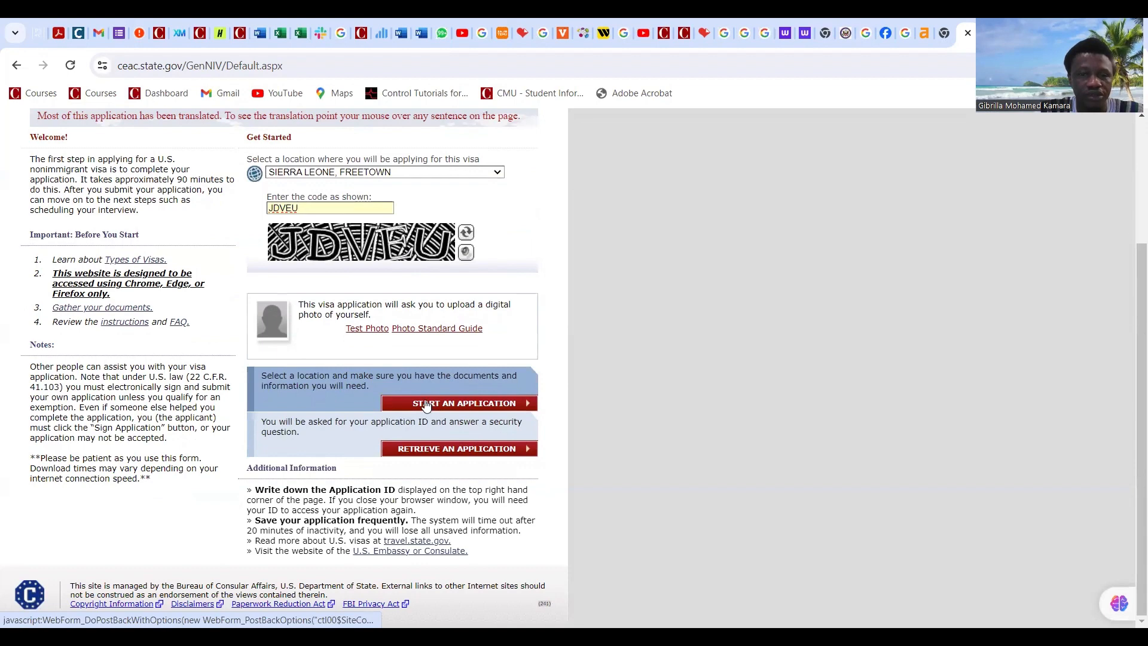
Step: Start a new application, read the notices and tick I AGREE
click(426, 405)
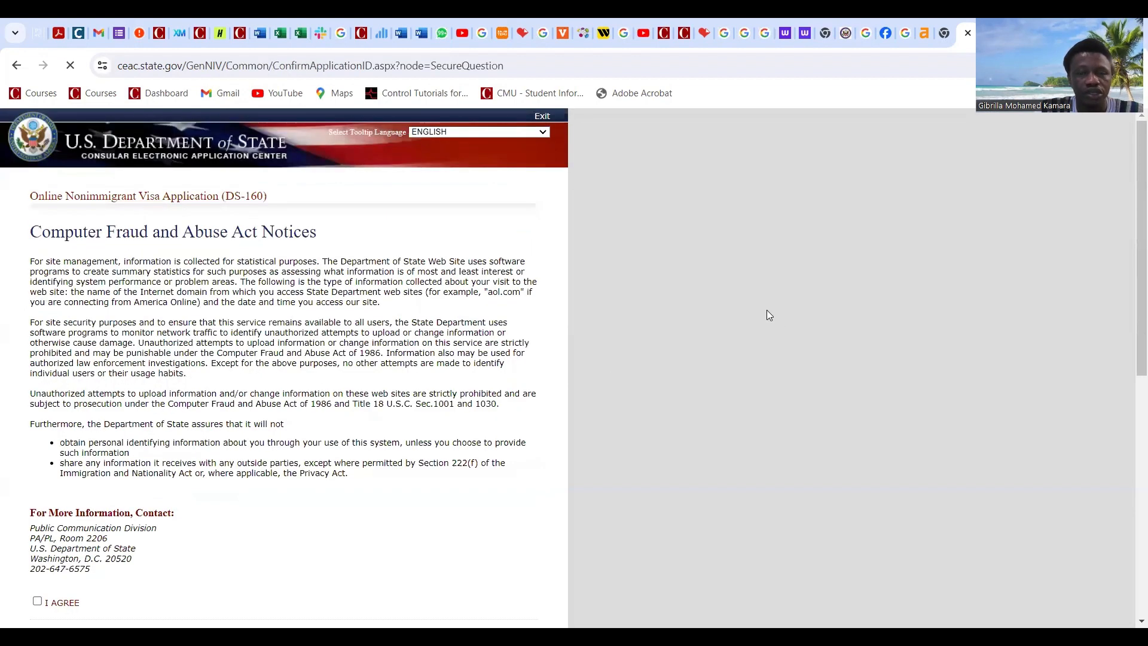
scroll(496, 358, down, 5)
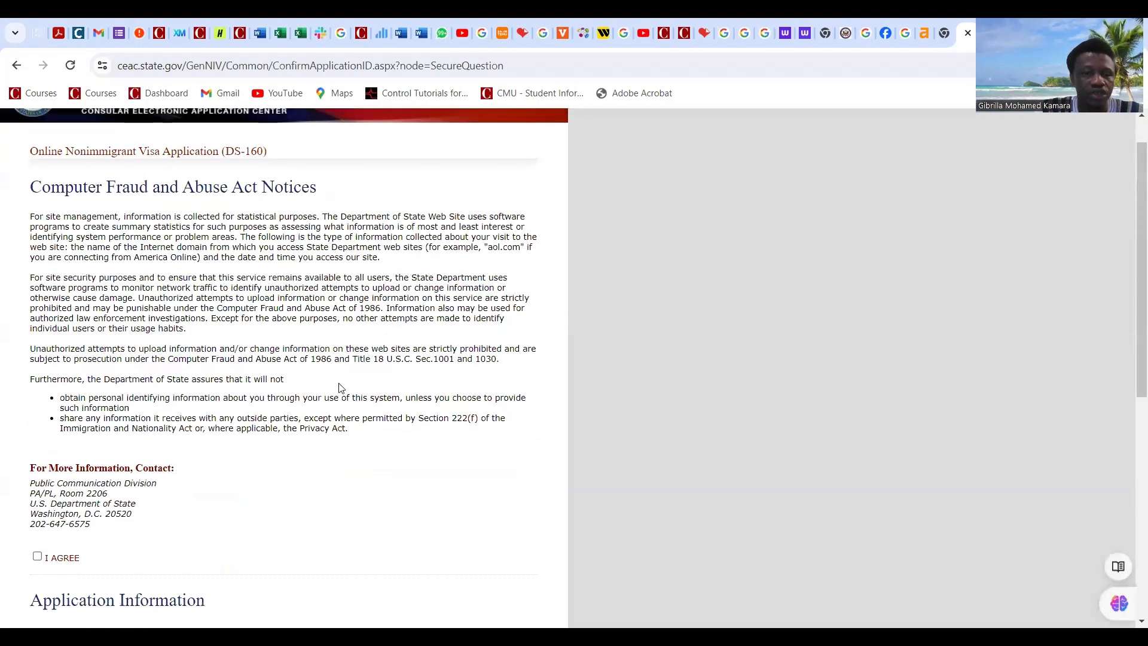
scroll(357, 351, down, 3)
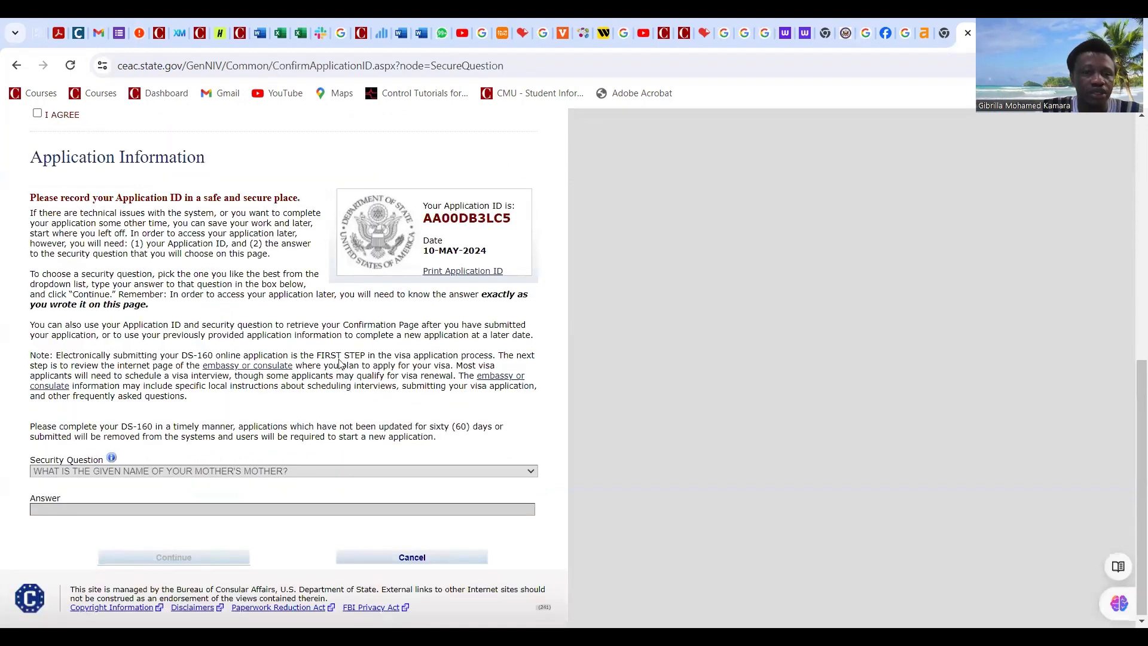
scroll(373, 310, up, 4)
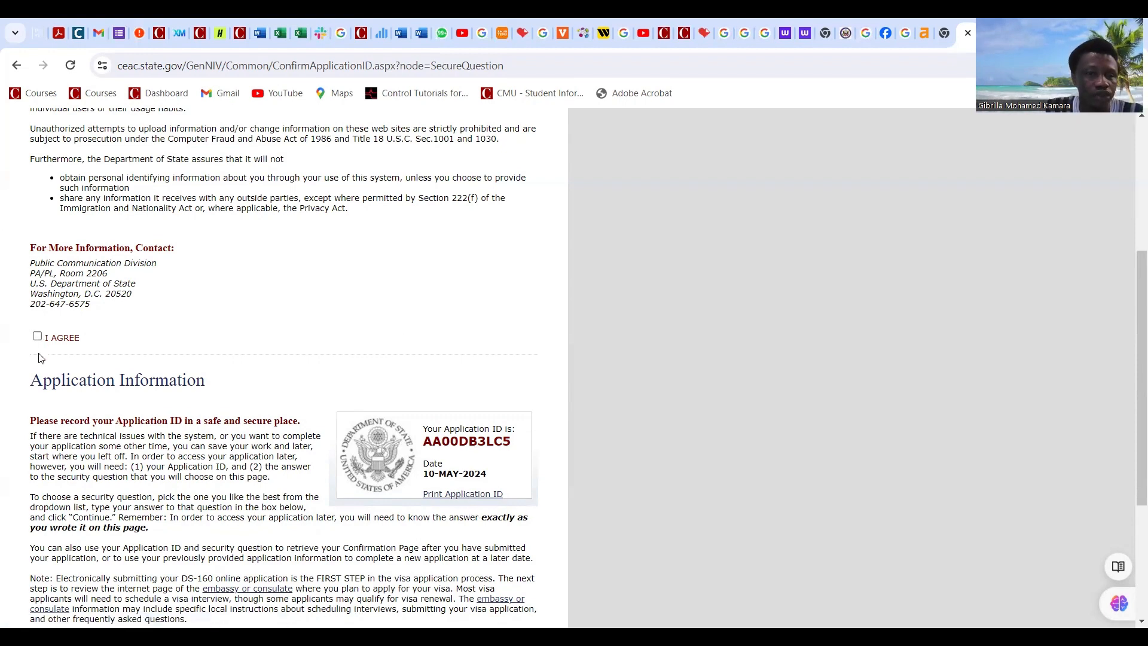
scroll(42, 355, up, 4)
scroll(239, 310, down, 3)
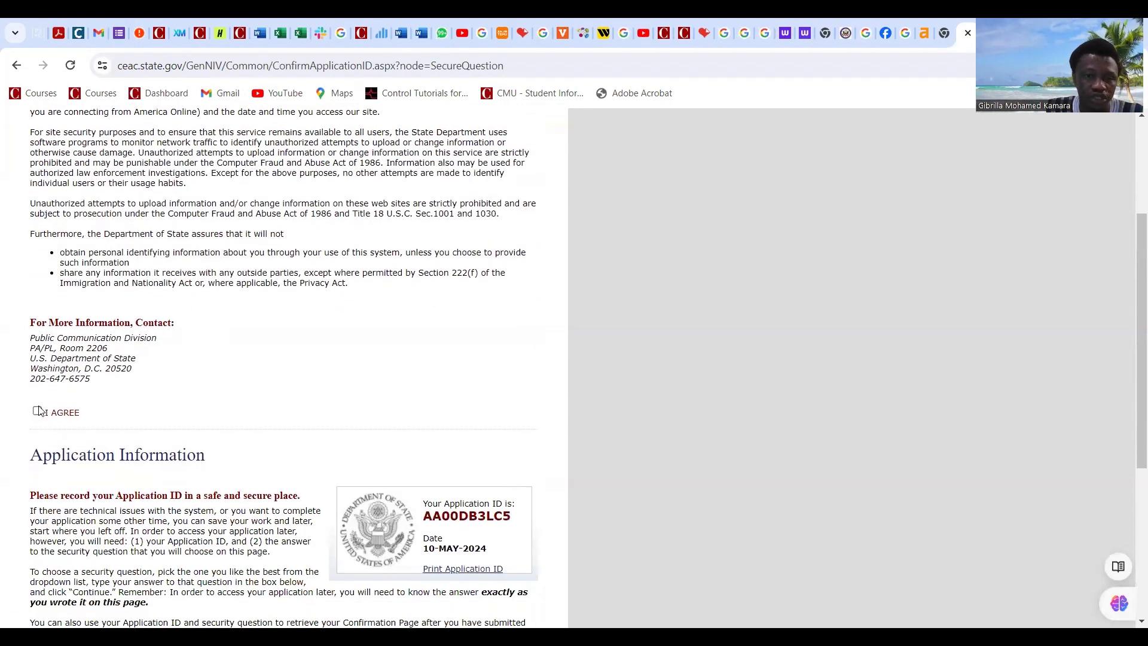
click(37, 411)
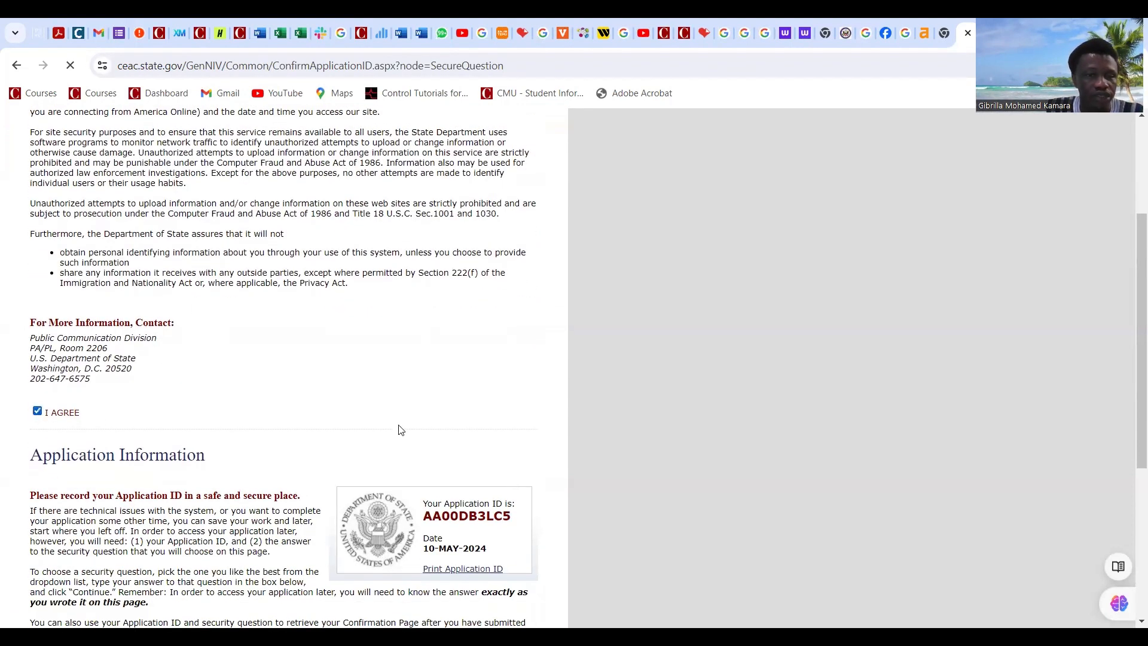
Step: Enter the security question answer and continue to Personal Information 1
scroll(383, 496, down, 1)
scroll(384, 501, down, 8)
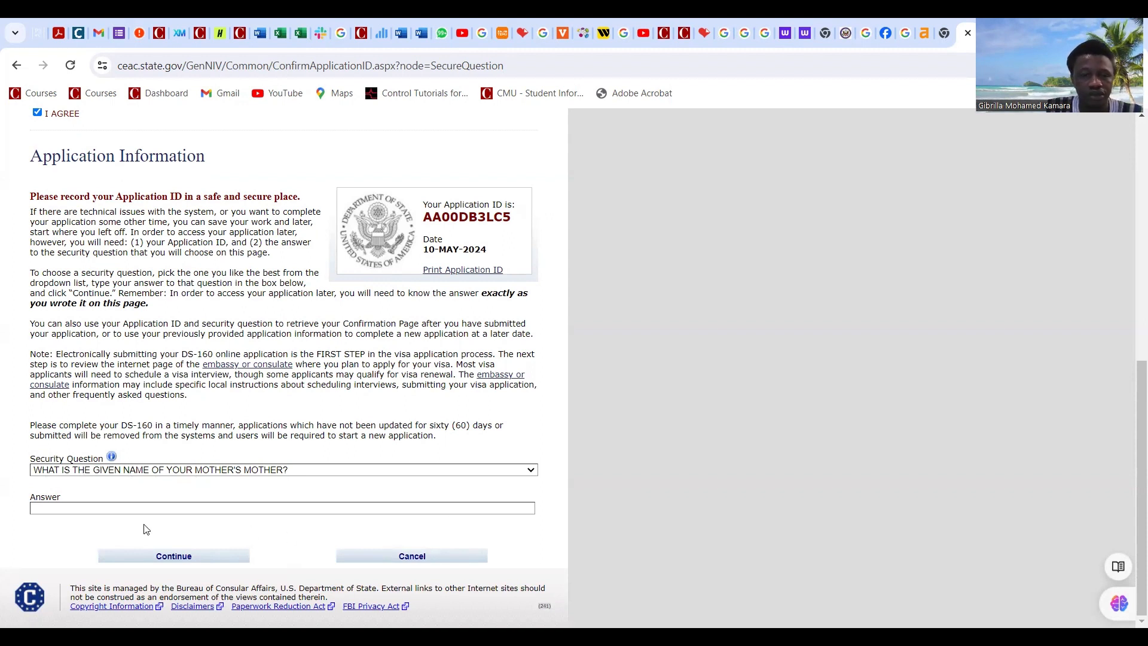
click(127, 507)
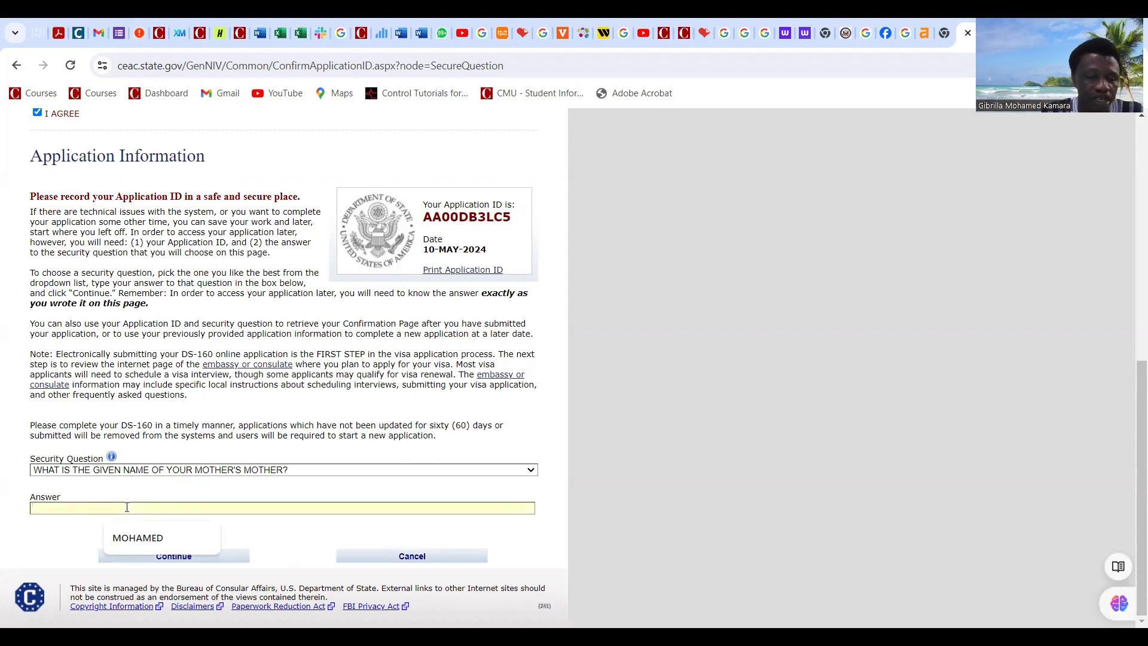
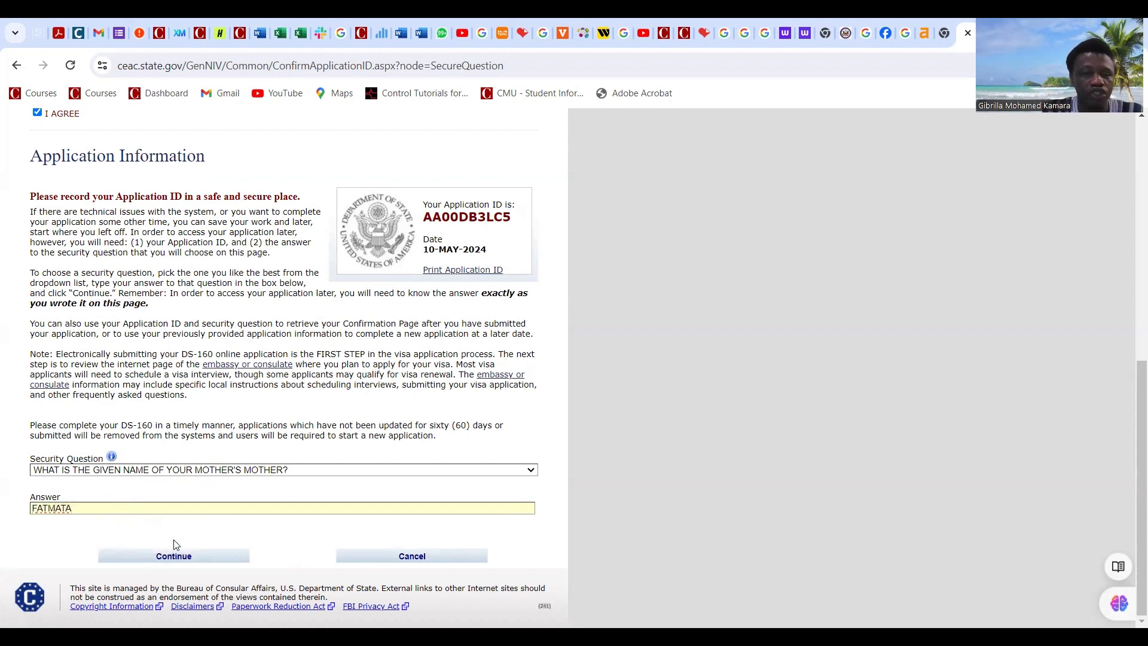
click(172, 557)
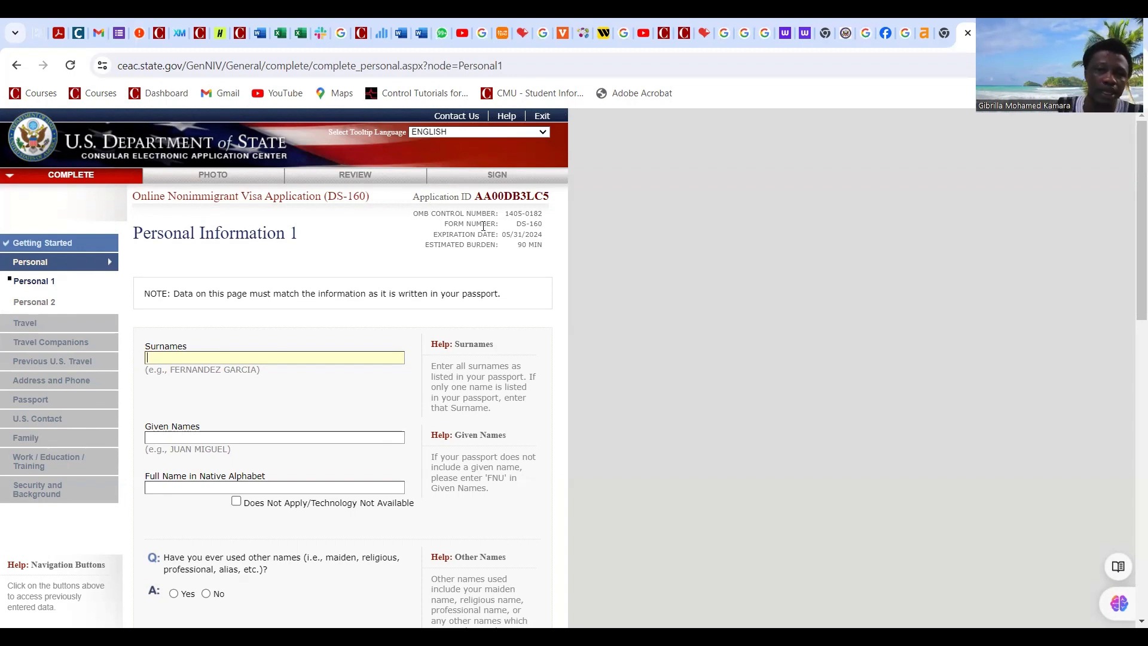
Step: Keep English as the tooltip language and enter the applicant's surname
click(544, 132)
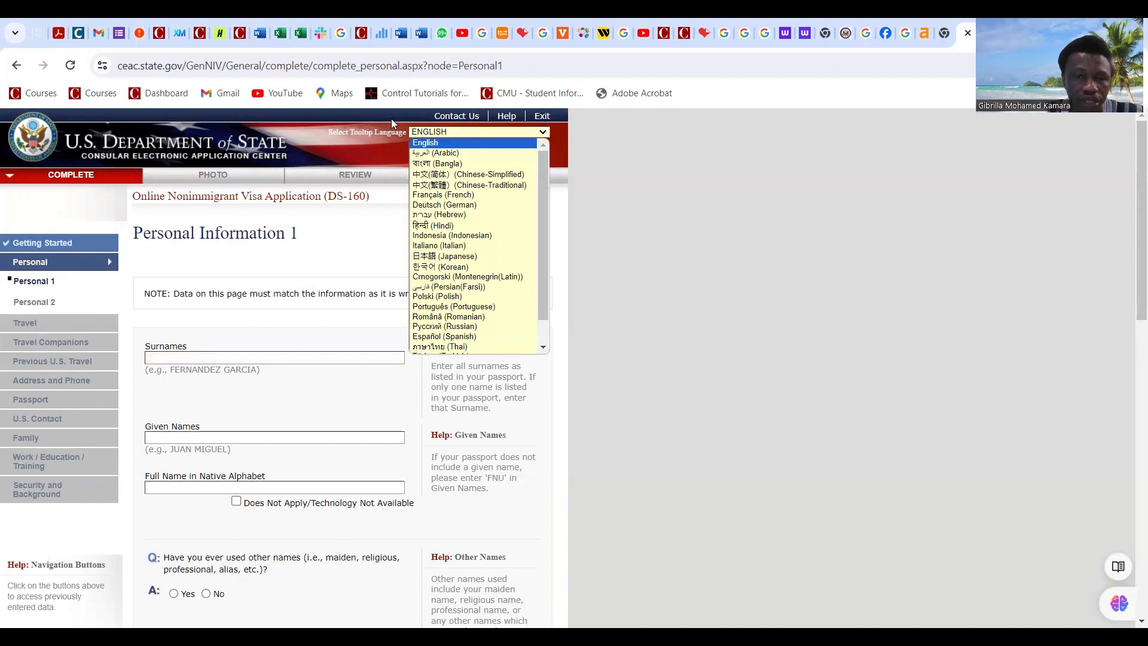
click(468, 141)
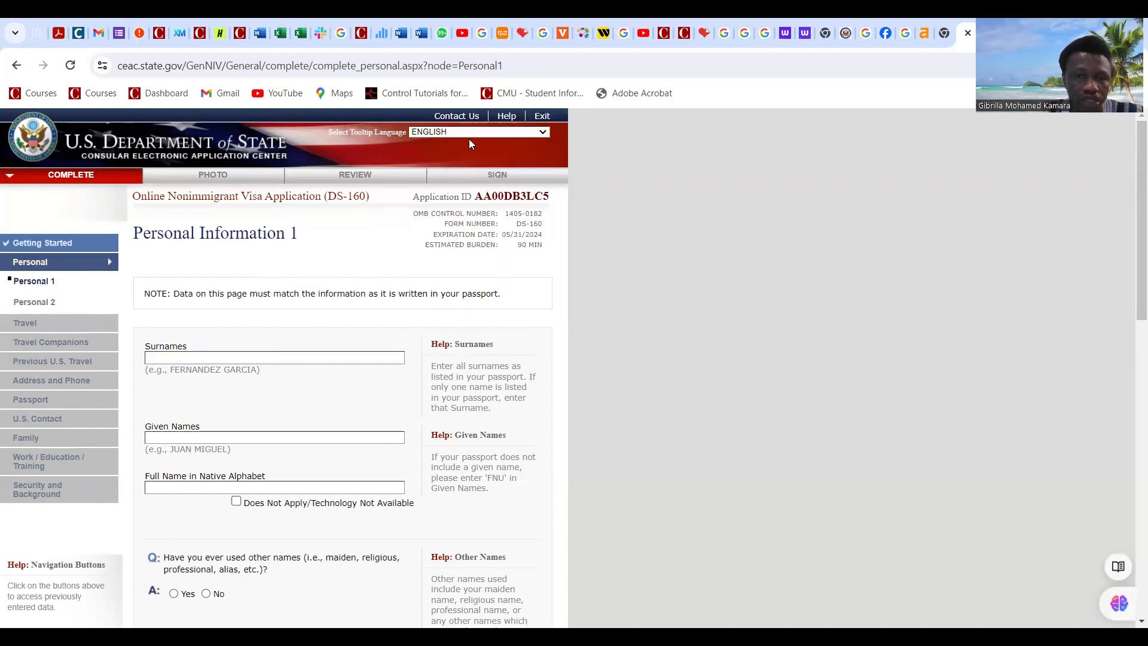
click(177, 357)
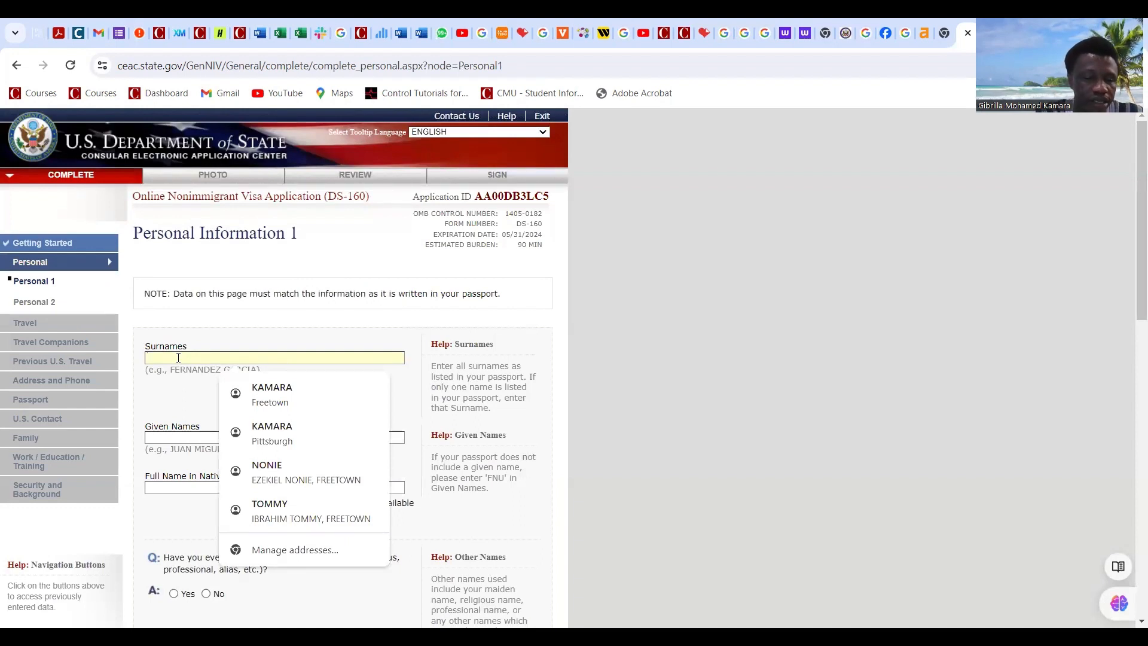
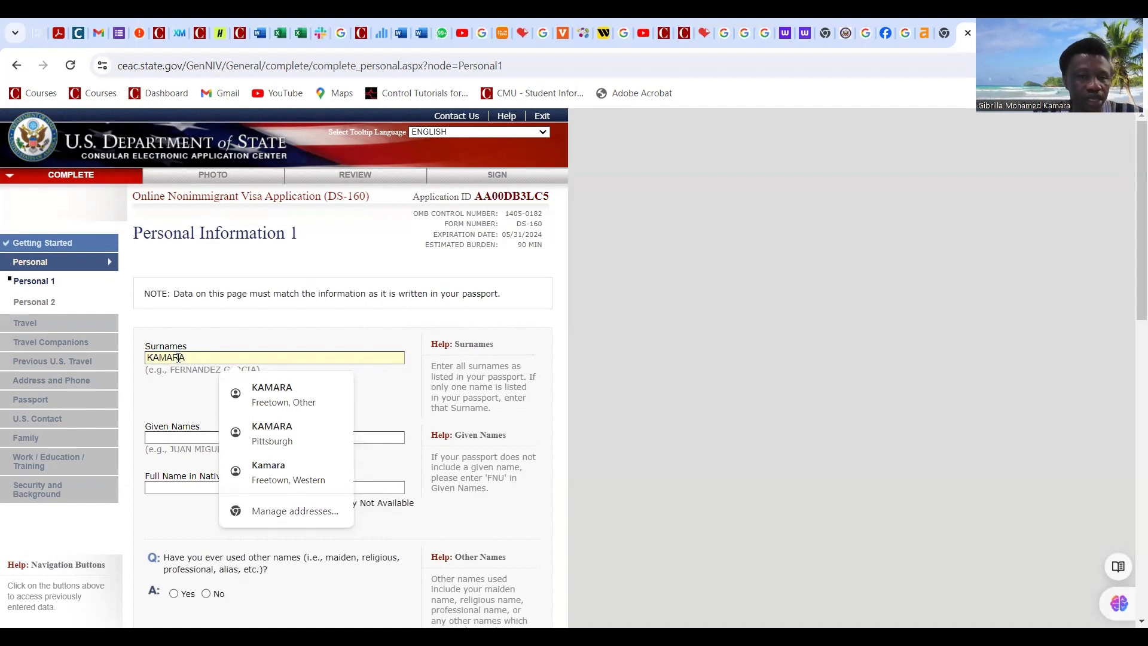
click(189, 401)
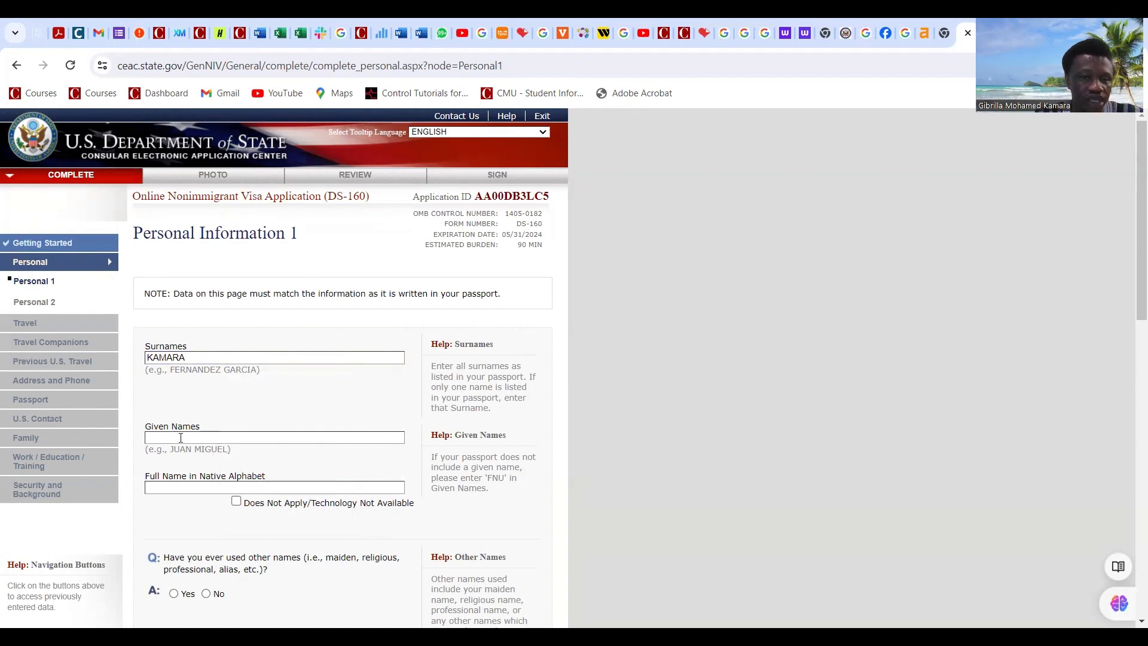
Step: Enter the applicant's given name and dismiss the autofill suggestions
click(180, 438)
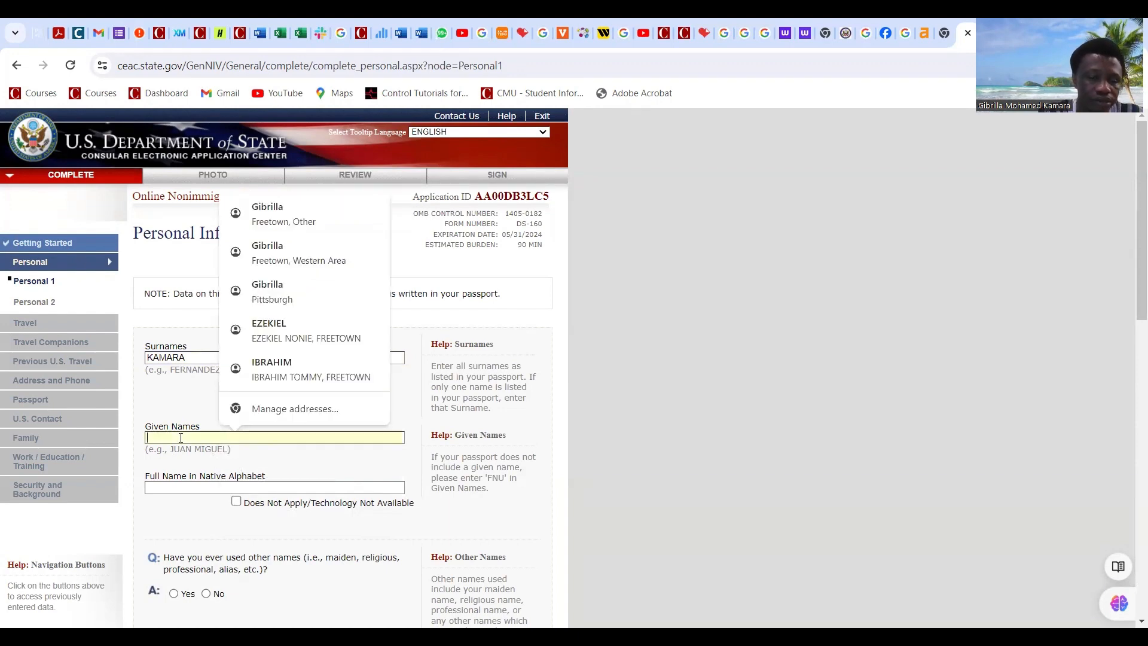
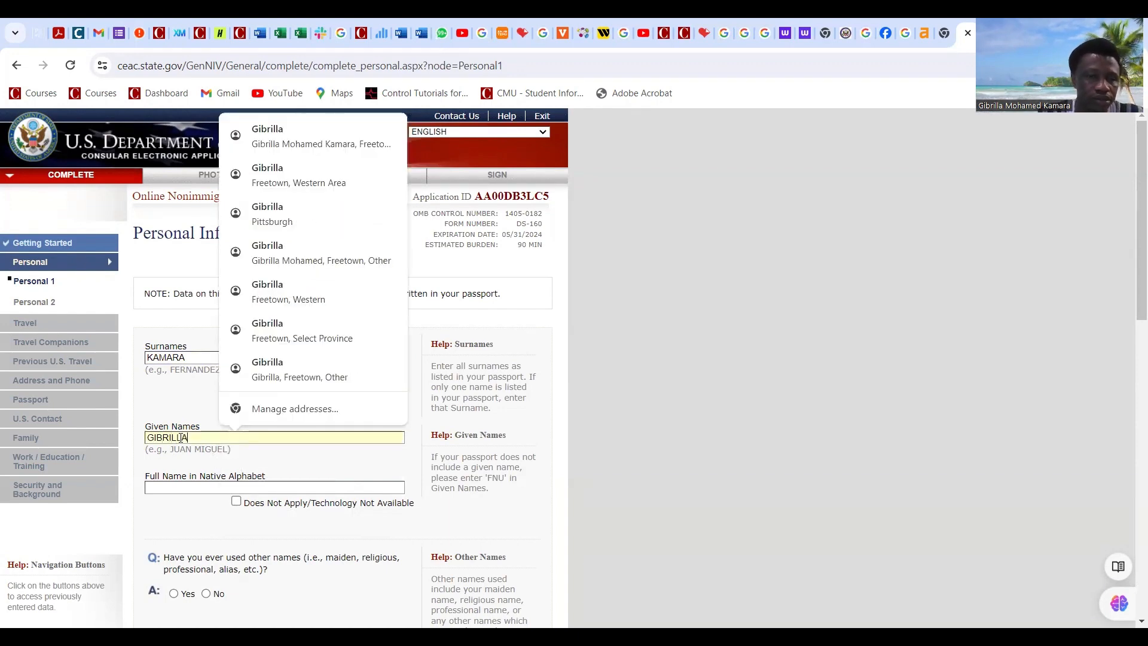
click(326, 473)
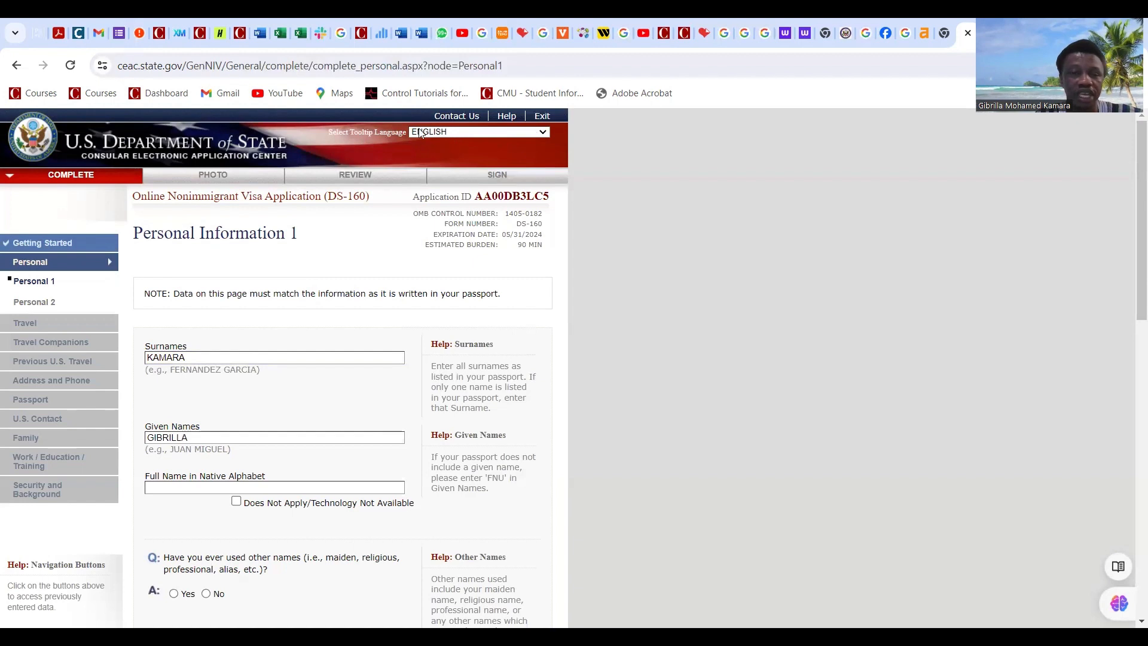
Step: Mark the native-alphabet name Does Not Apply and answer No to other names and telecode
click(236, 503)
scroll(366, 419, down, 4)
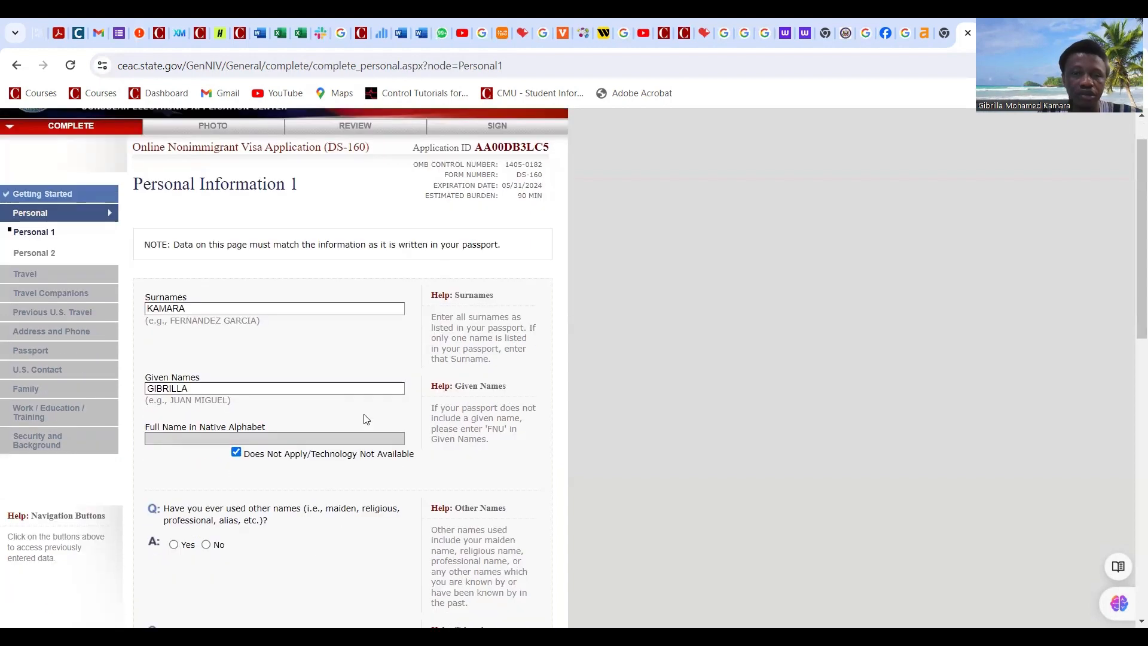
scroll(236, 277, down, 2)
scroll(224, 275, up, 1)
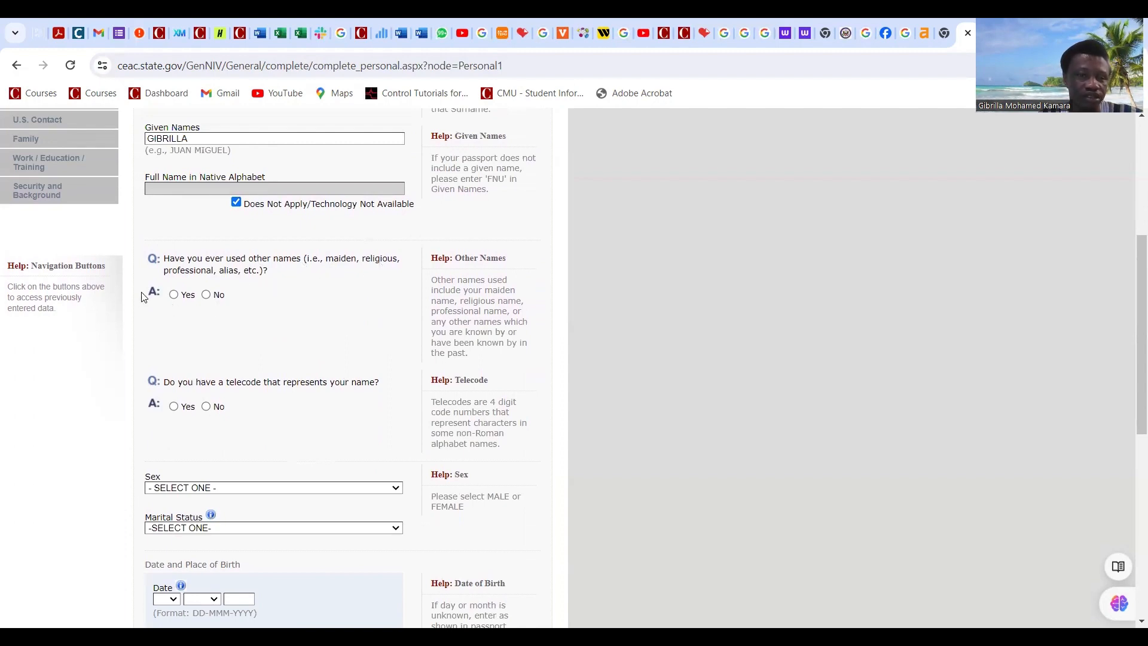
click(206, 294)
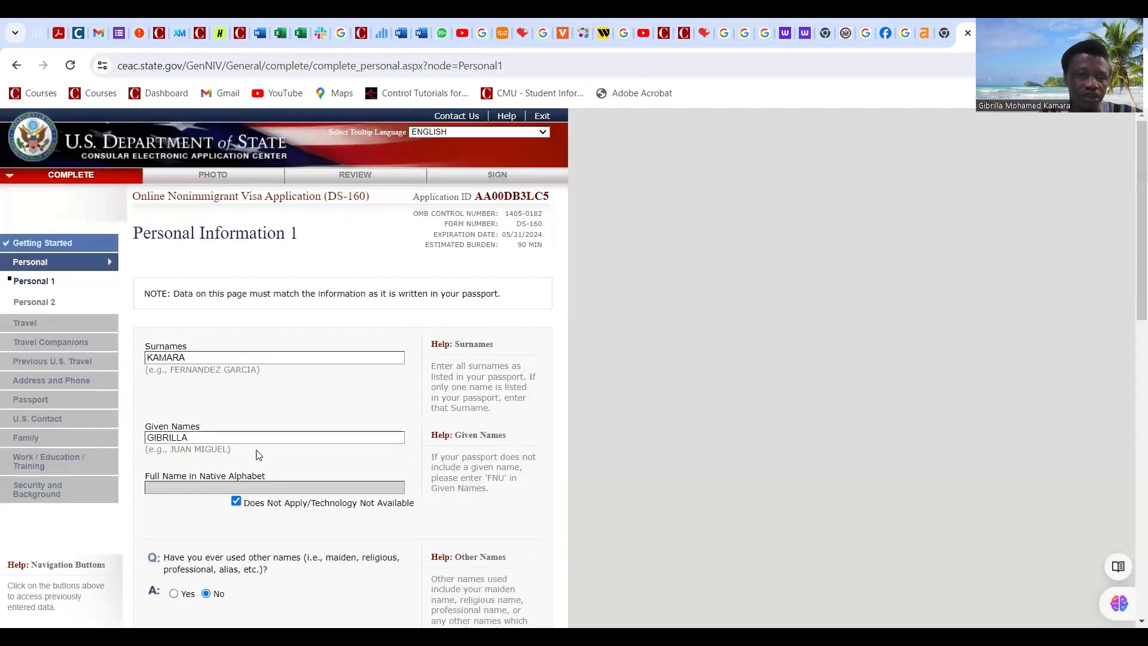
scroll(257, 451, down, 2)
scroll(259, 443, down, 3)
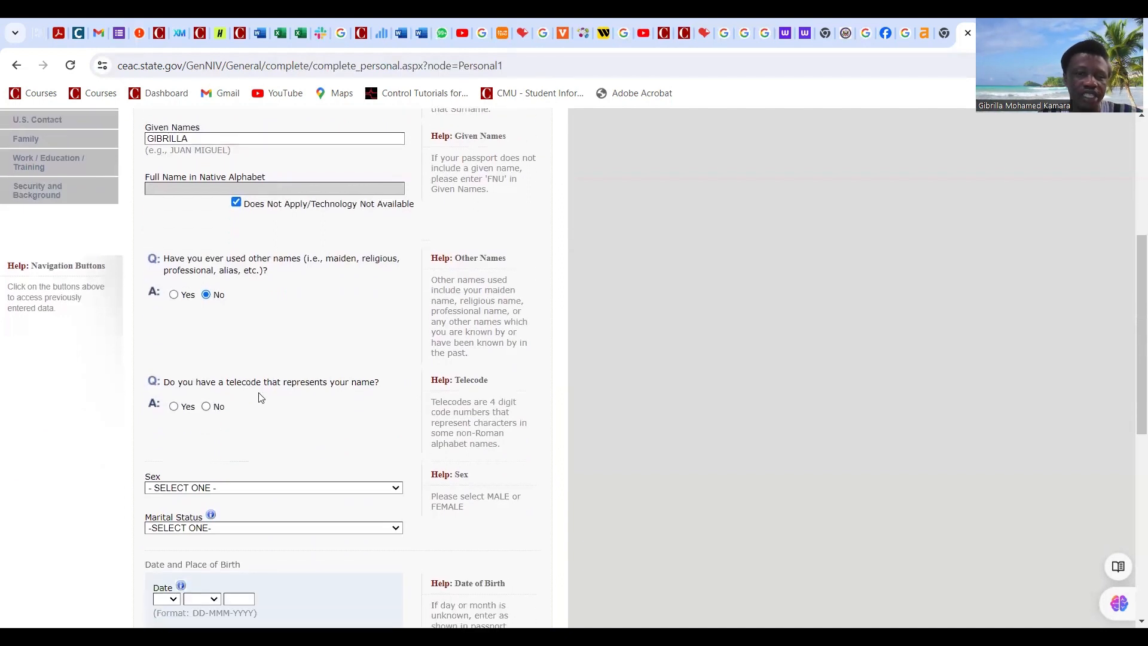
click(205, 407)
scroll(294, 407, down, 8)
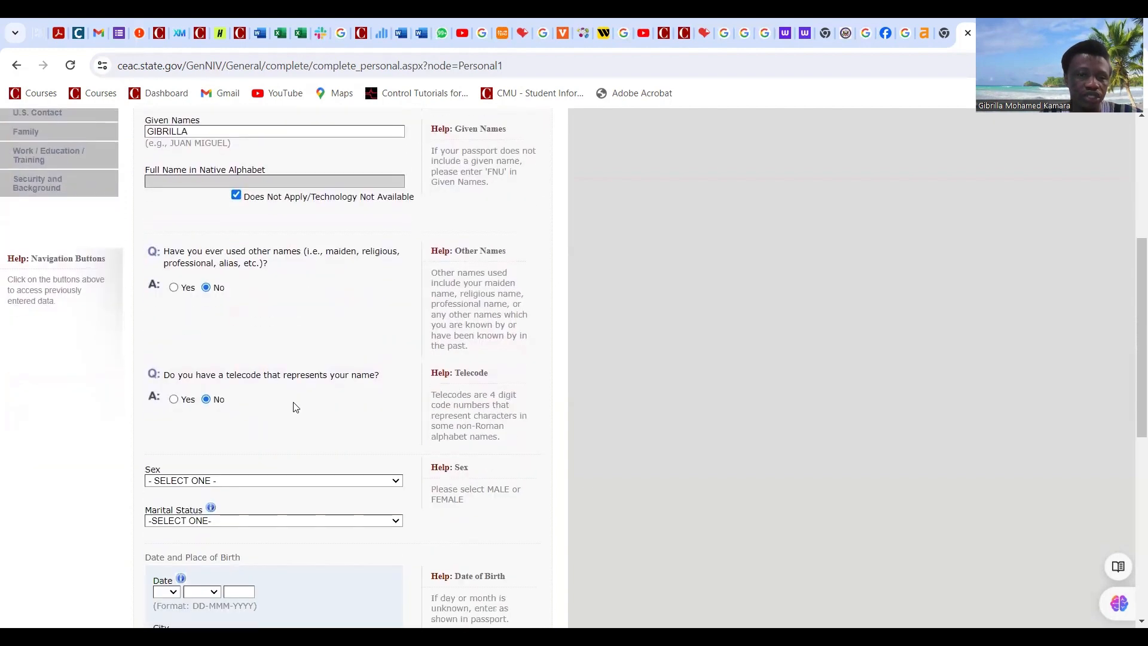
scroll(294, 407, up, 3)
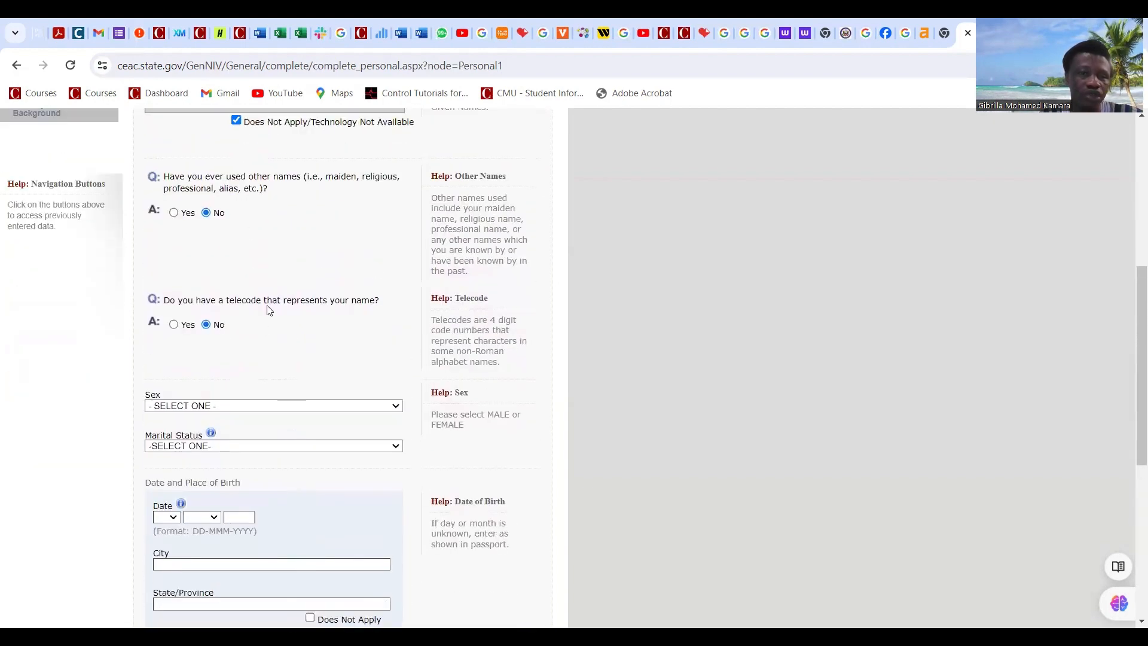
scroll(316, 309, up, 1)
scroll(318, 310, up, 3)
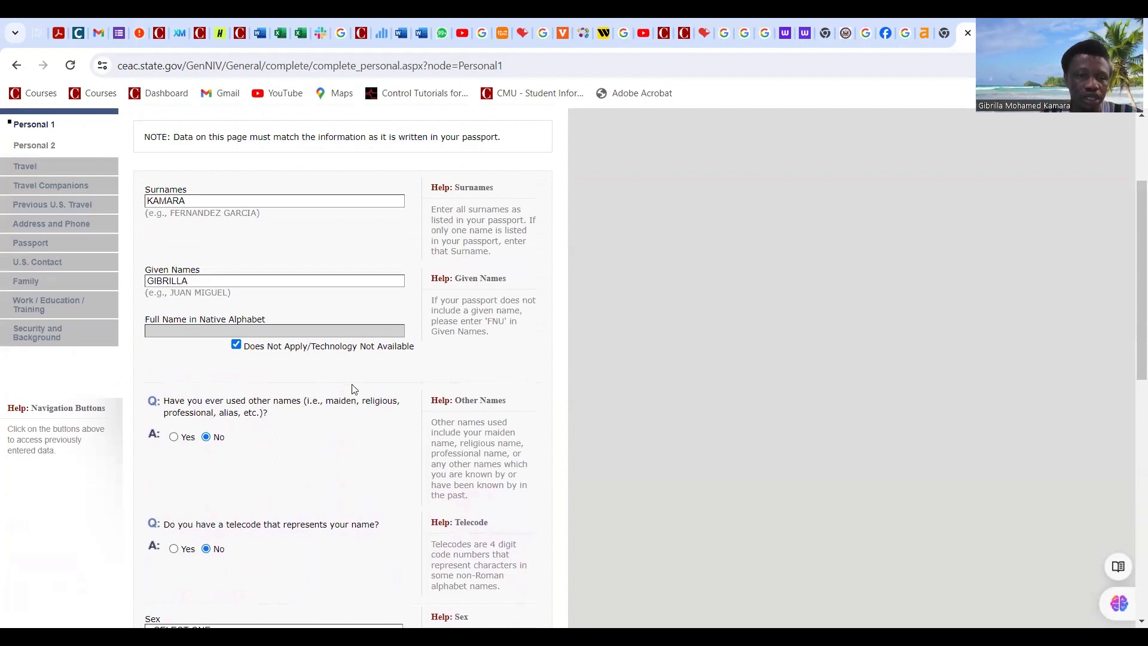
scroll(349, 385, down, 2)
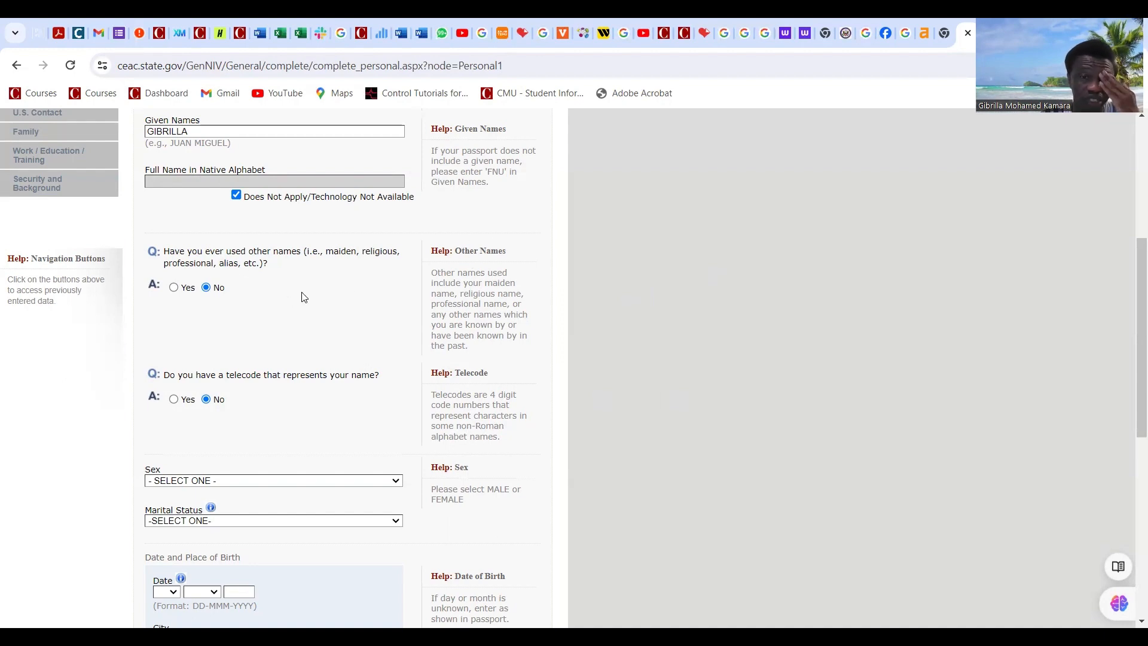
scroll(341, 263, up, 4)
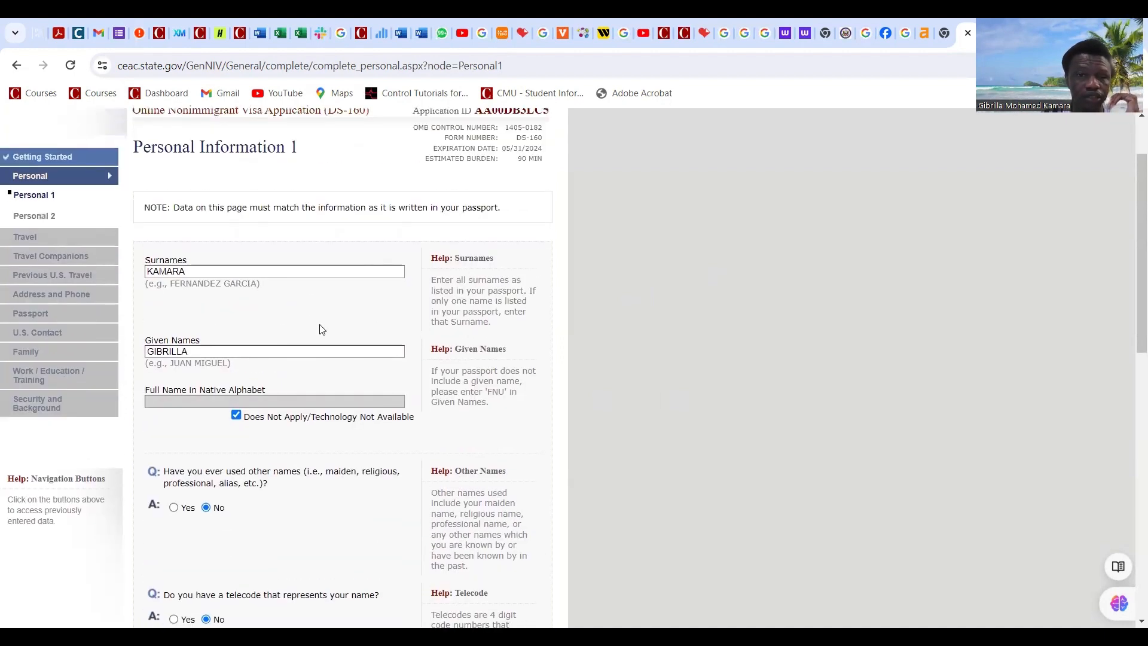
scroll(322, 329, down, 6)
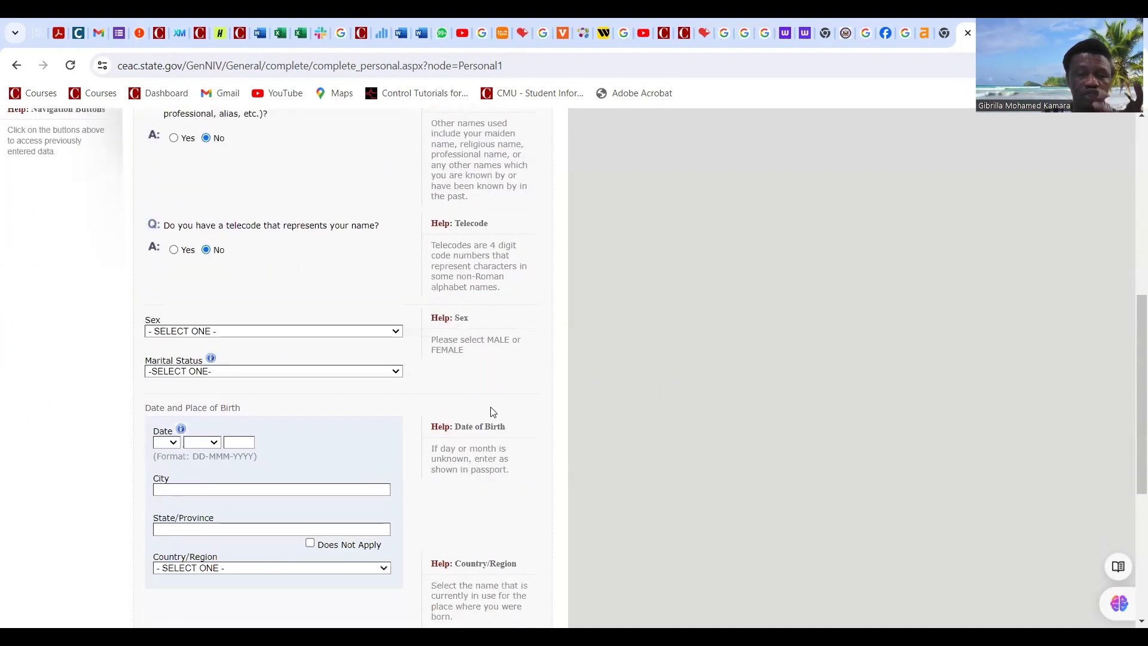
Step: Set sex to MALE and marital status to SINGLE
click(226, 332)
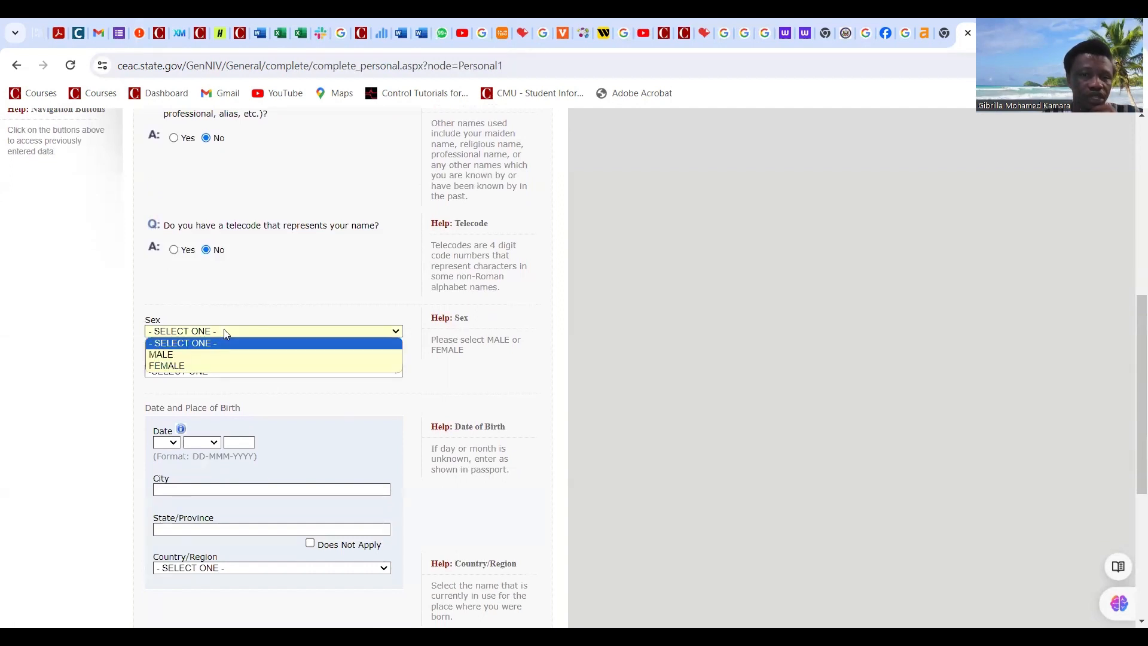
click(249, 354)
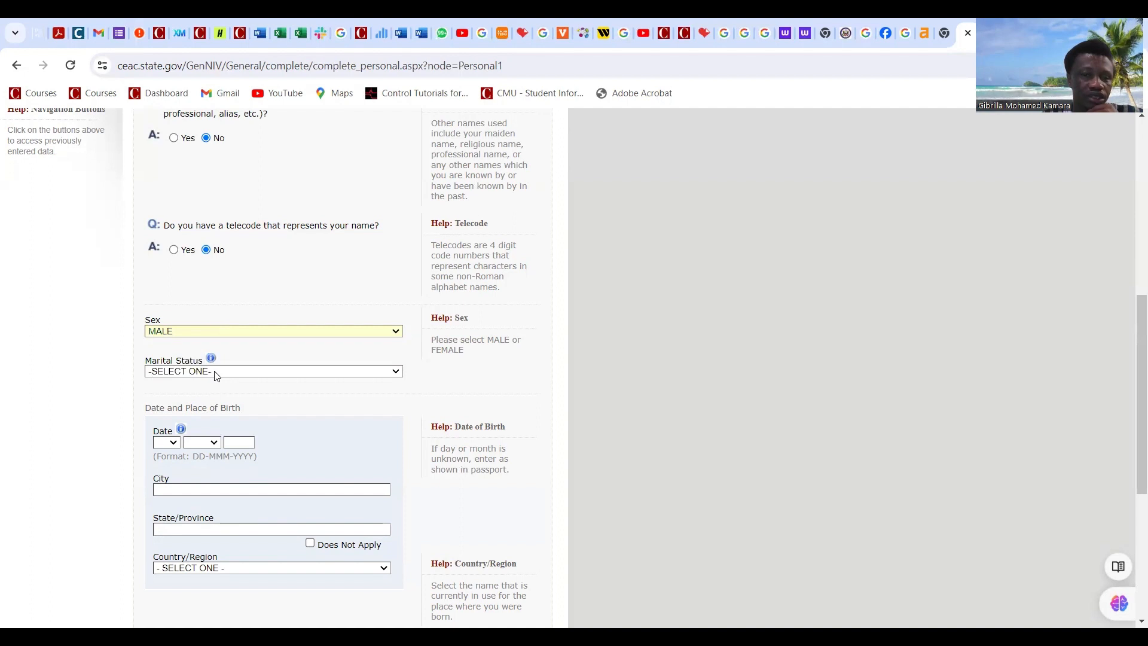
click(216, 373)
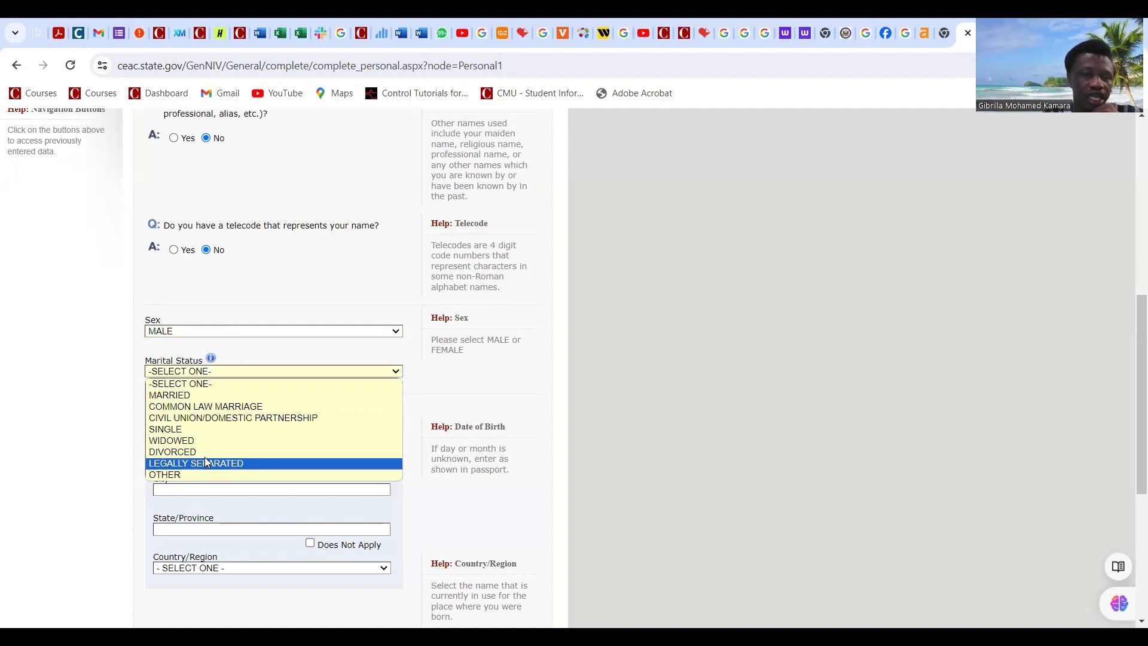
click(309, 427)
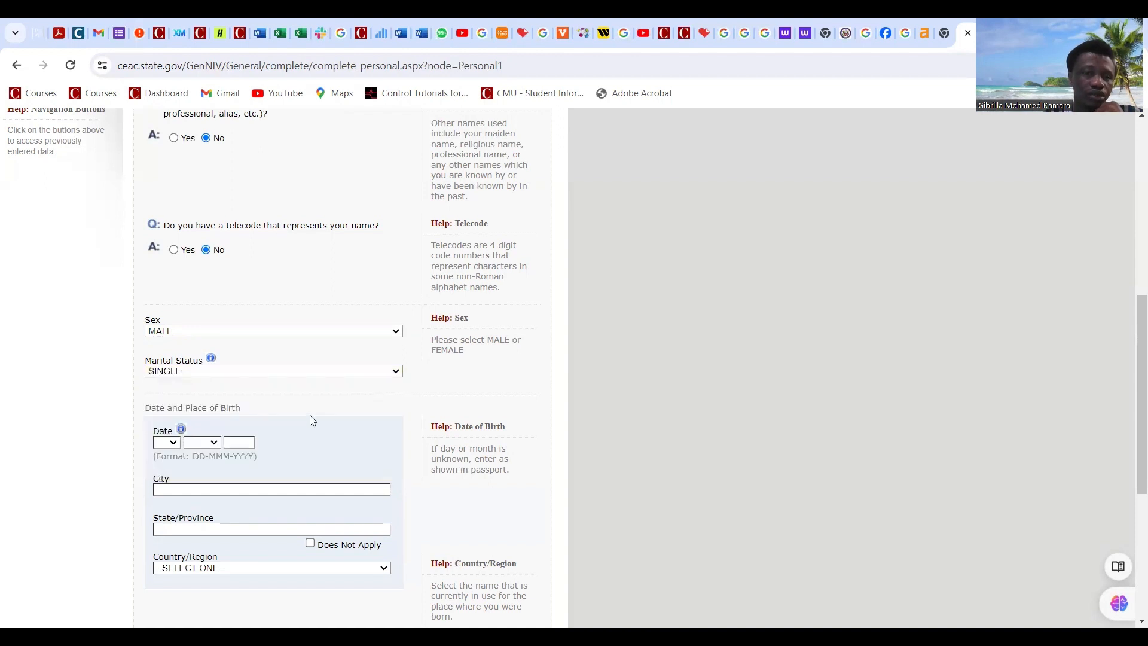
scroll(310, 417, down, 1)
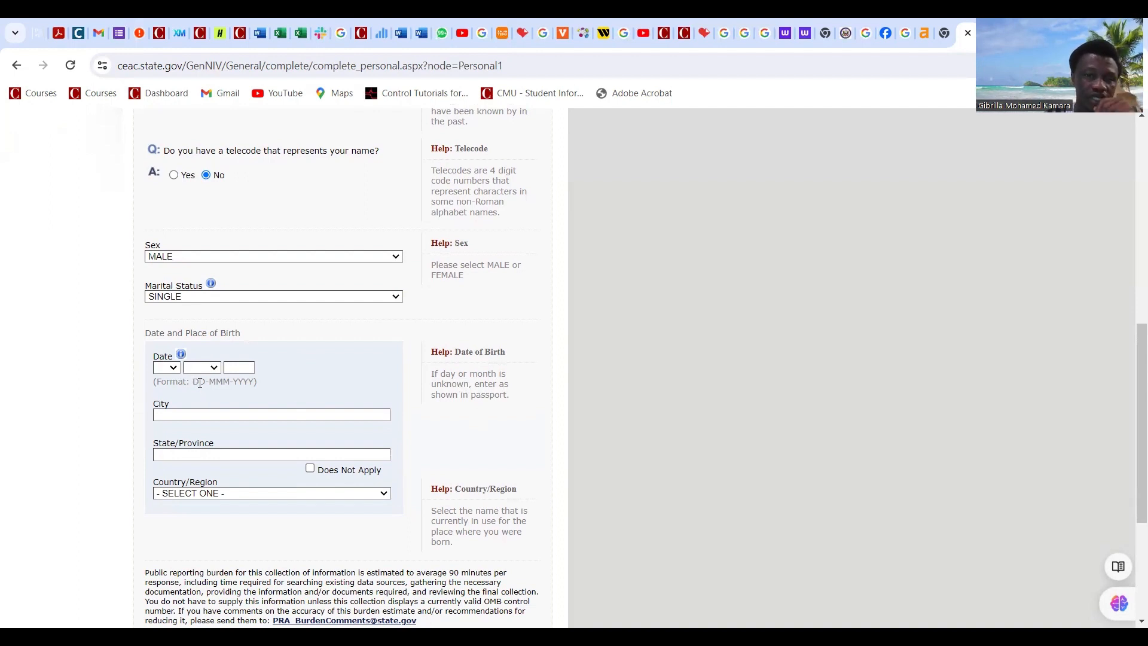
click(167, 368)
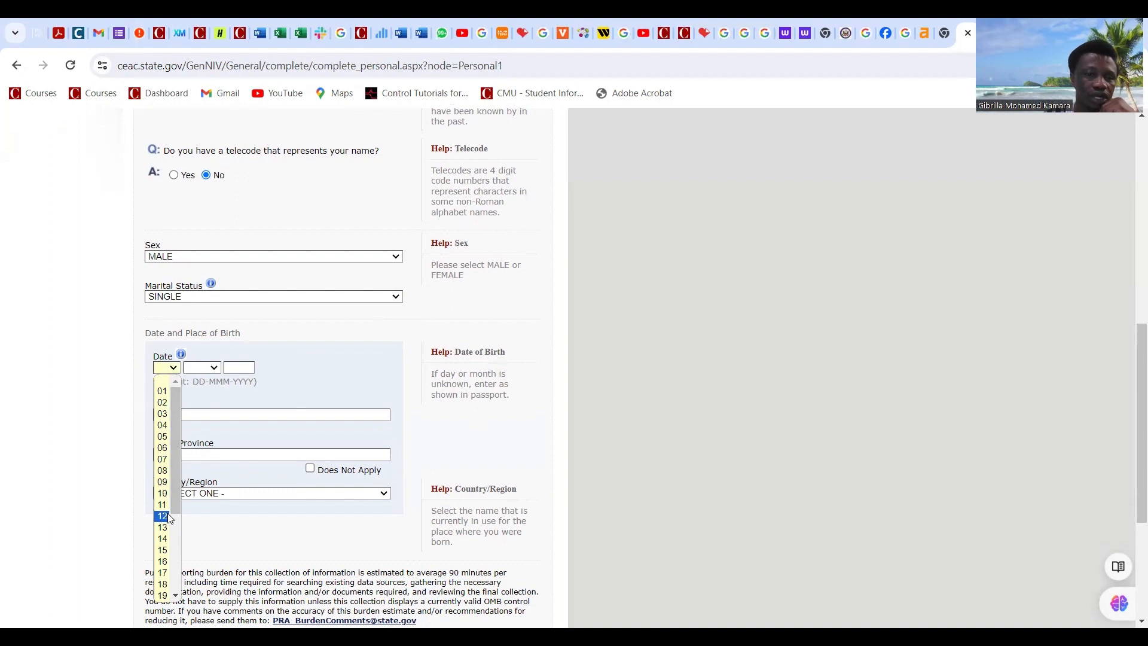
click(166, 527)
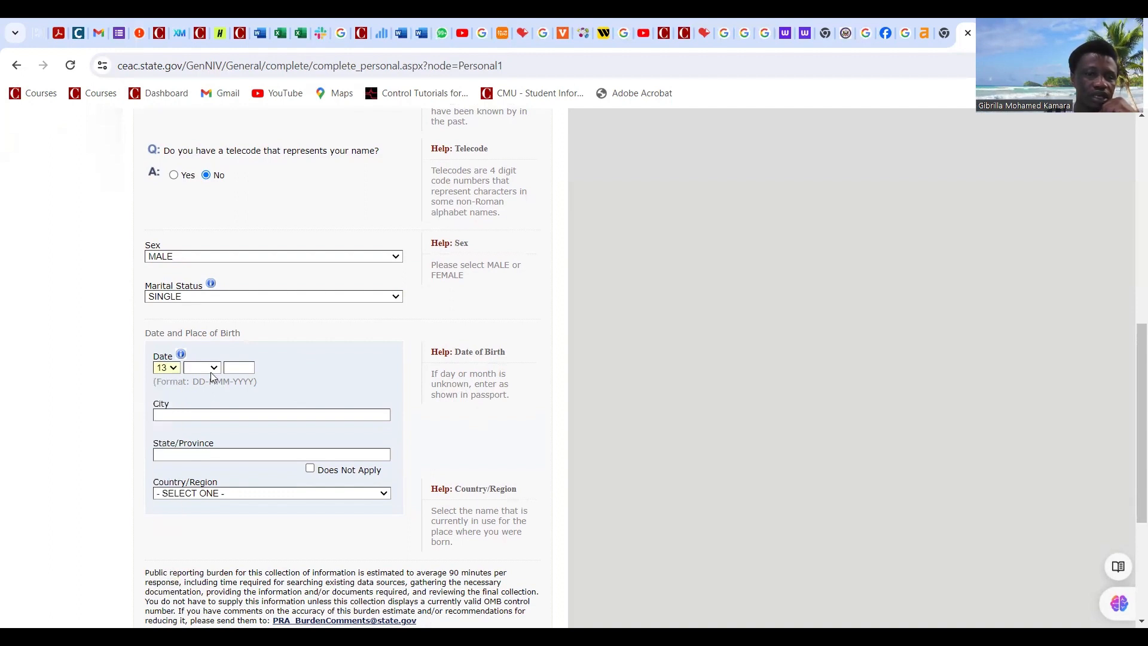
click(211, 369)
click(197, 414)
click(239, 368)
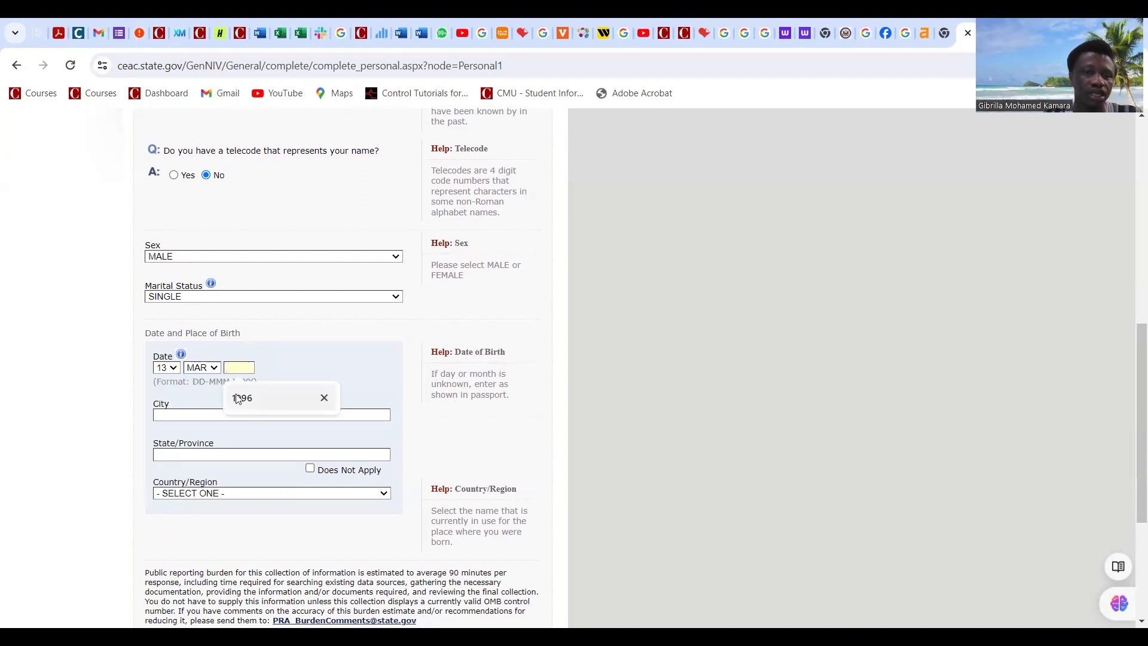
text(1996)
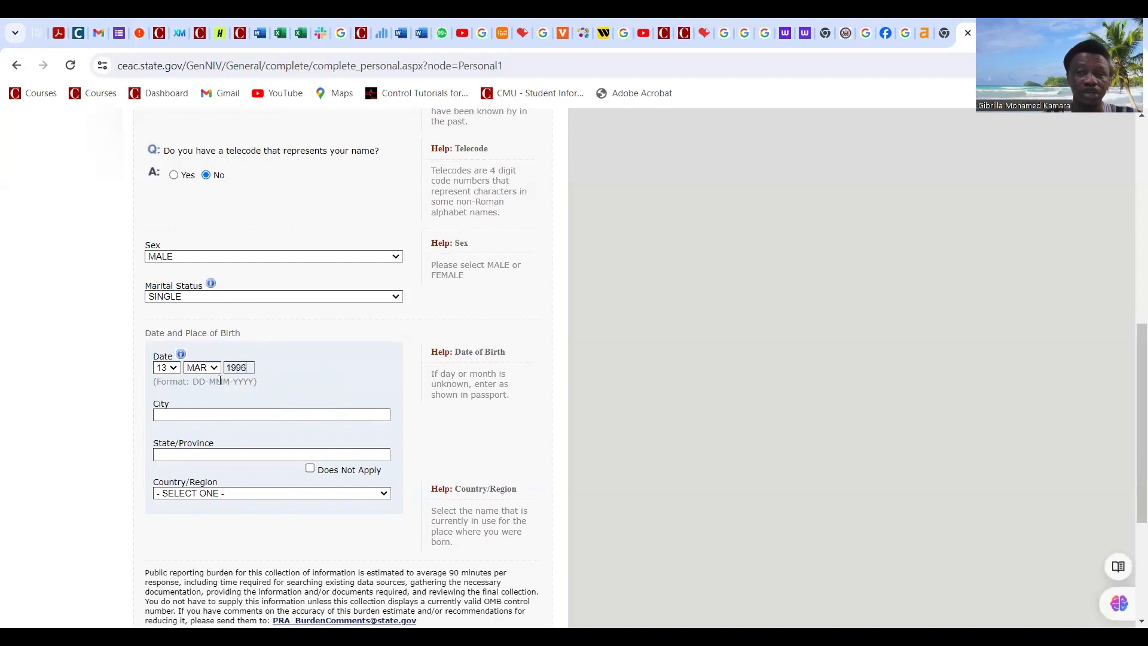
Step: Enter FREETOWN as birth city and Western Area as state or province
click(170, 416)
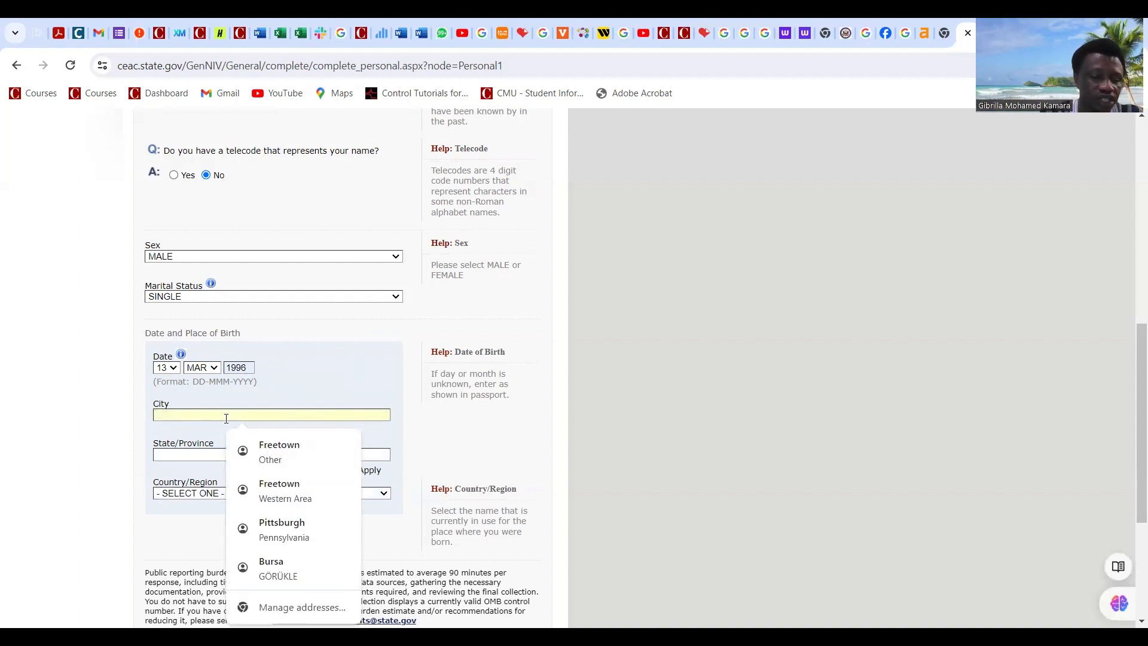
text(FREET)
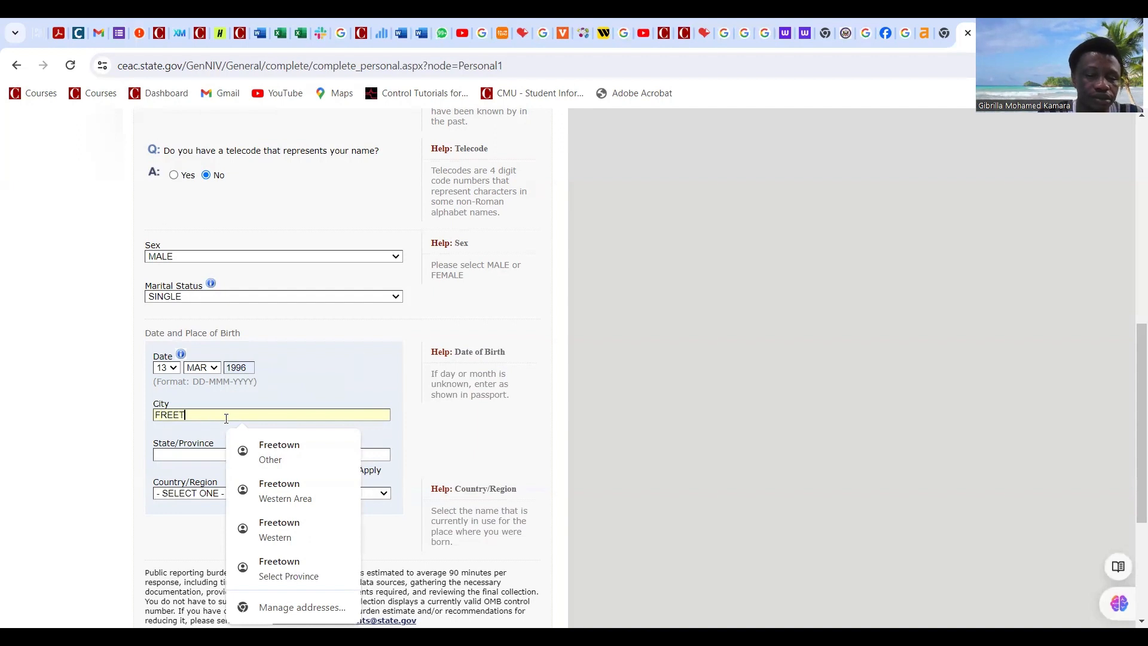
text(OWN)
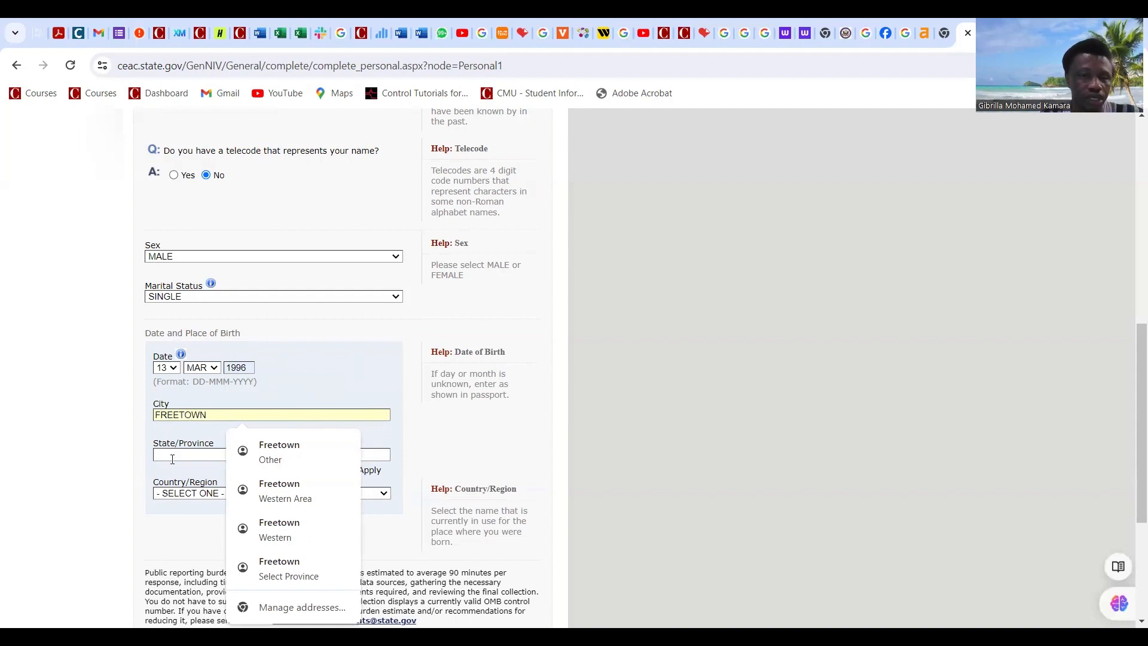
click(196, 460)
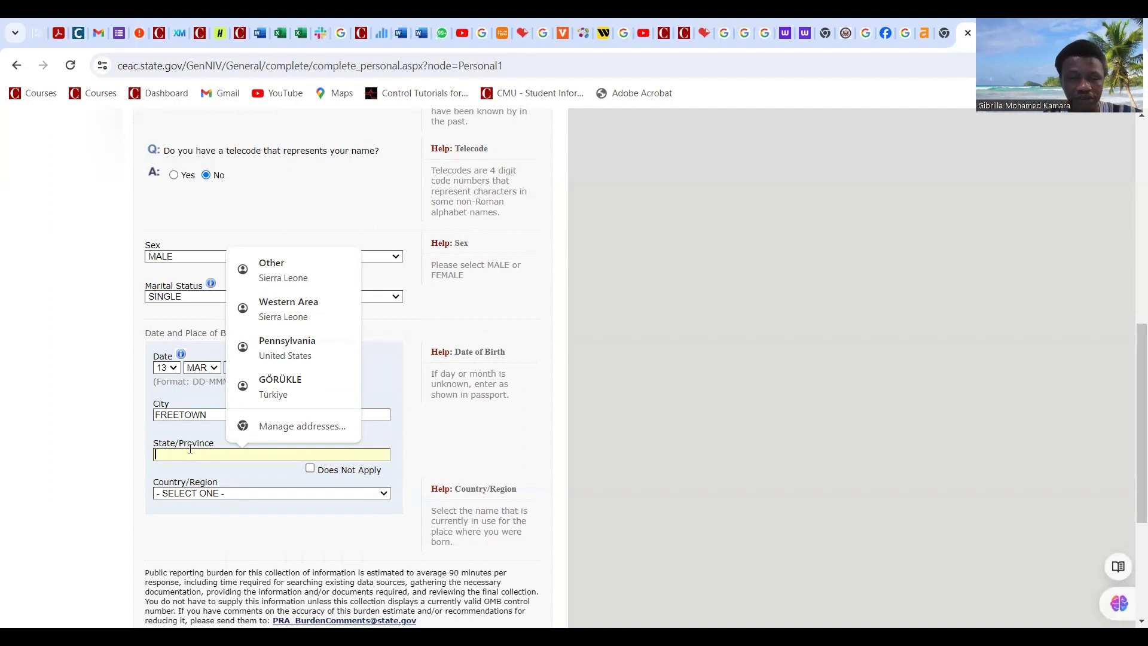
click(302, 315)
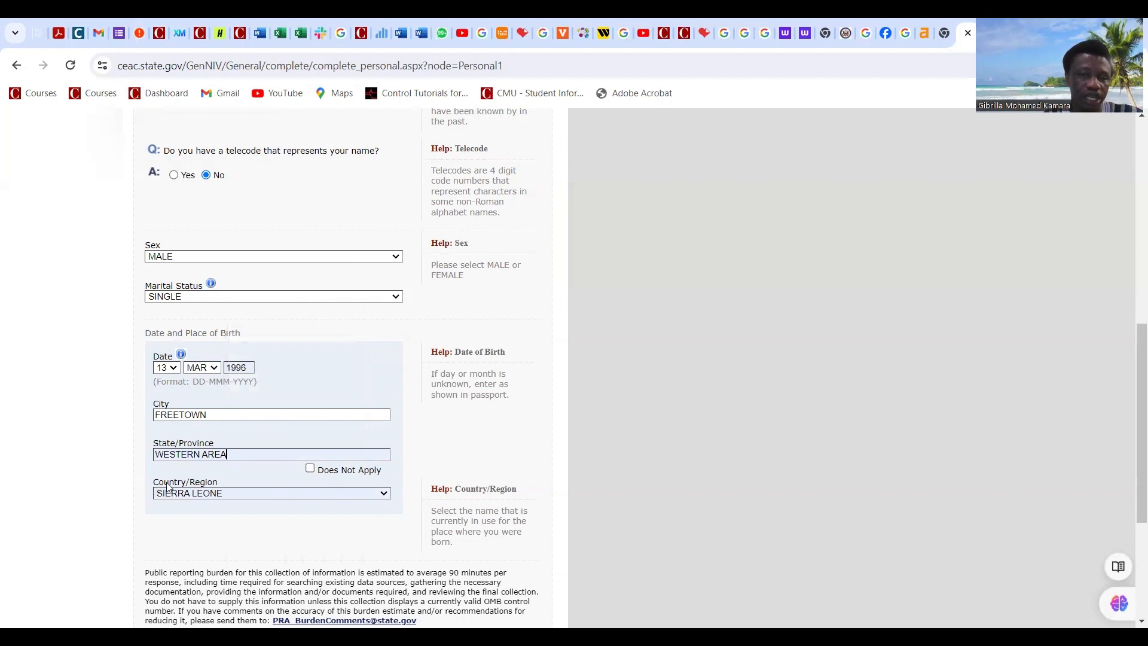
click(385, 494)
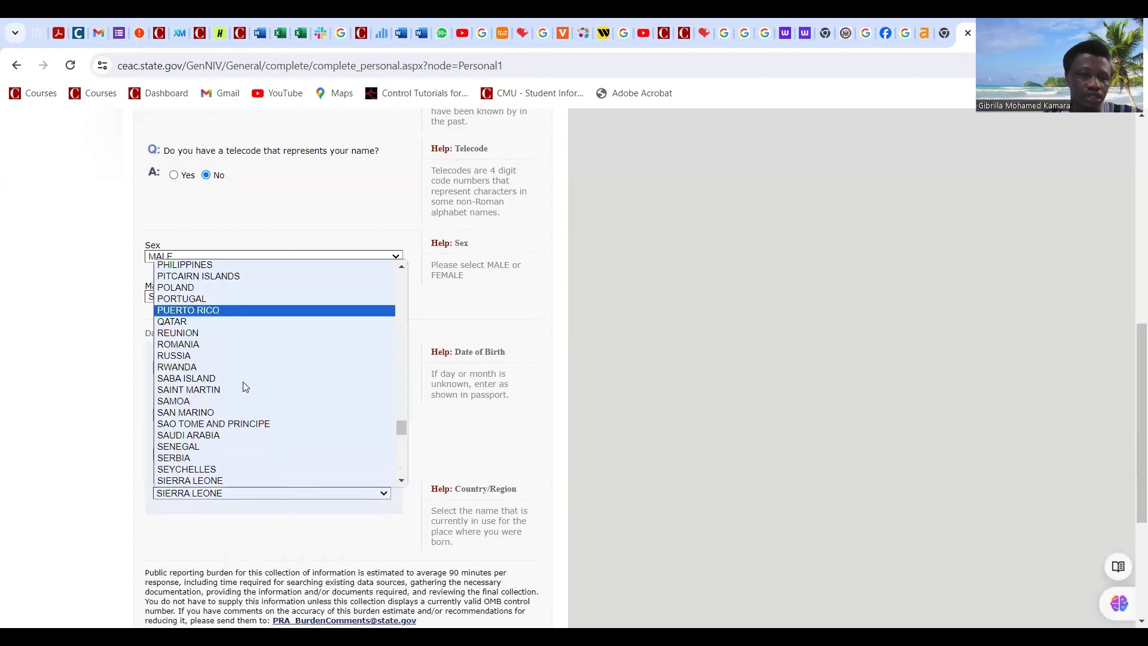
Step: Choose SIERRA LEONE as country of birth and review the completed page
click(603, 447)
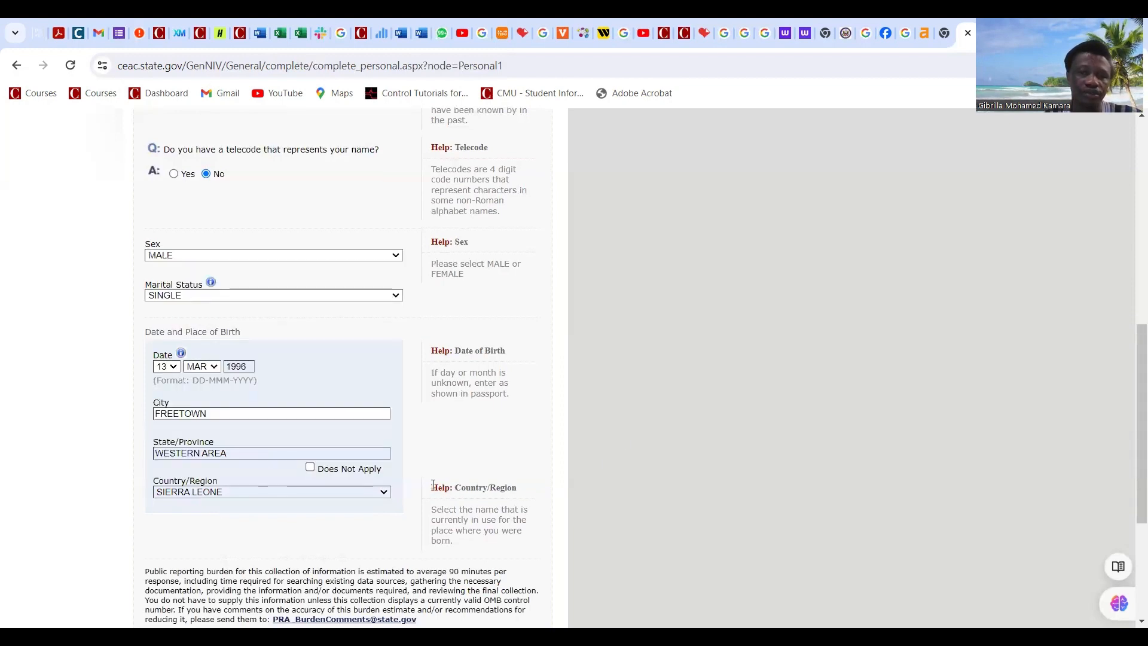
scroll(348, 428, down, 4)
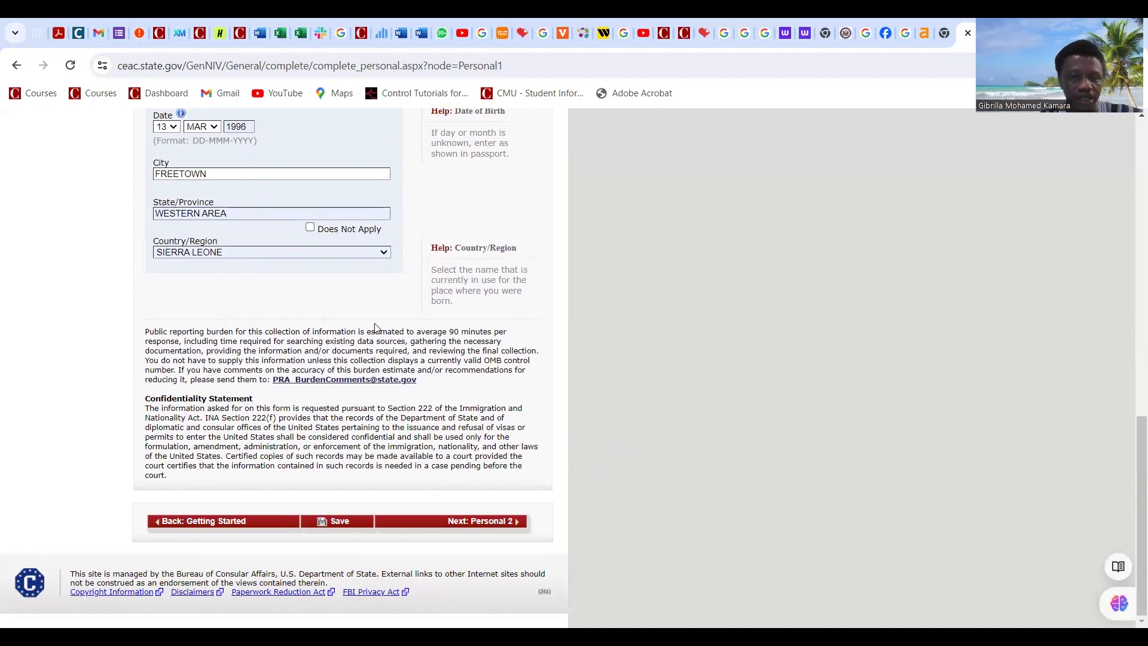
scroll(361, 493, up, 3)
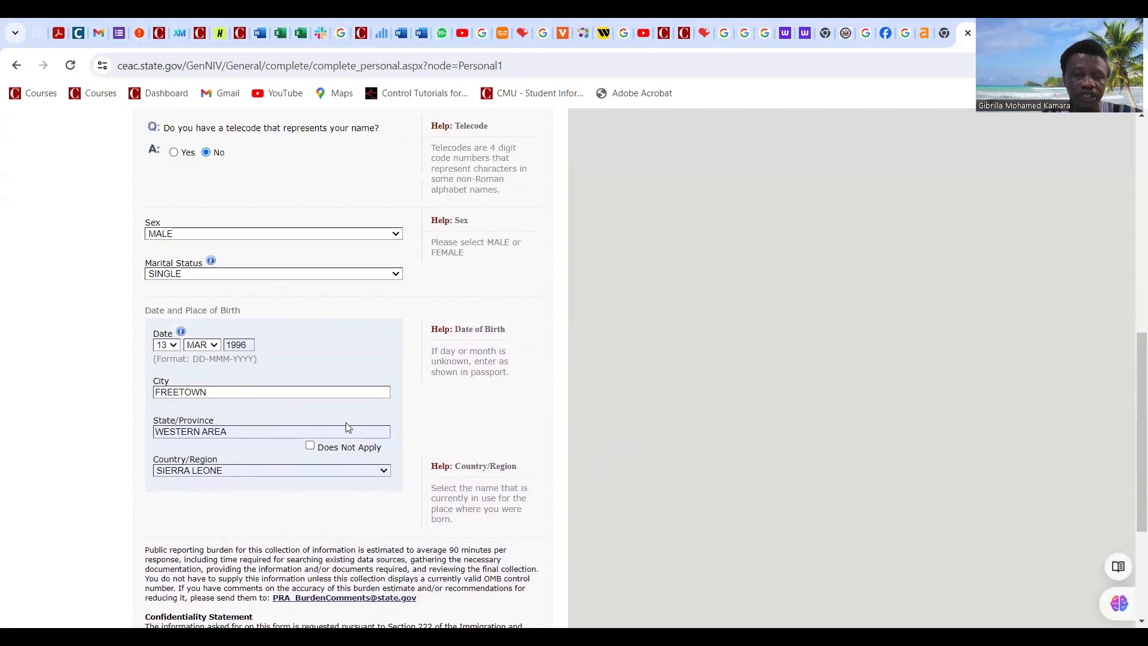
scroll(350, 428, down, 3)
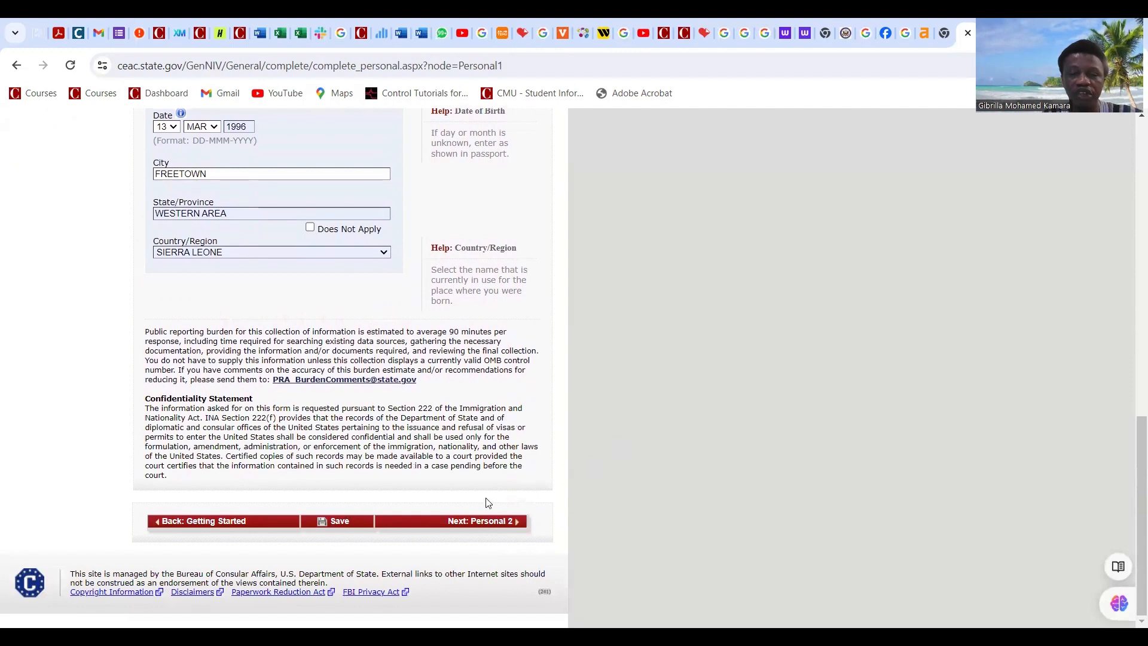
scroll(360, 477, up, 1)
scroll(361, 476, up, 5)
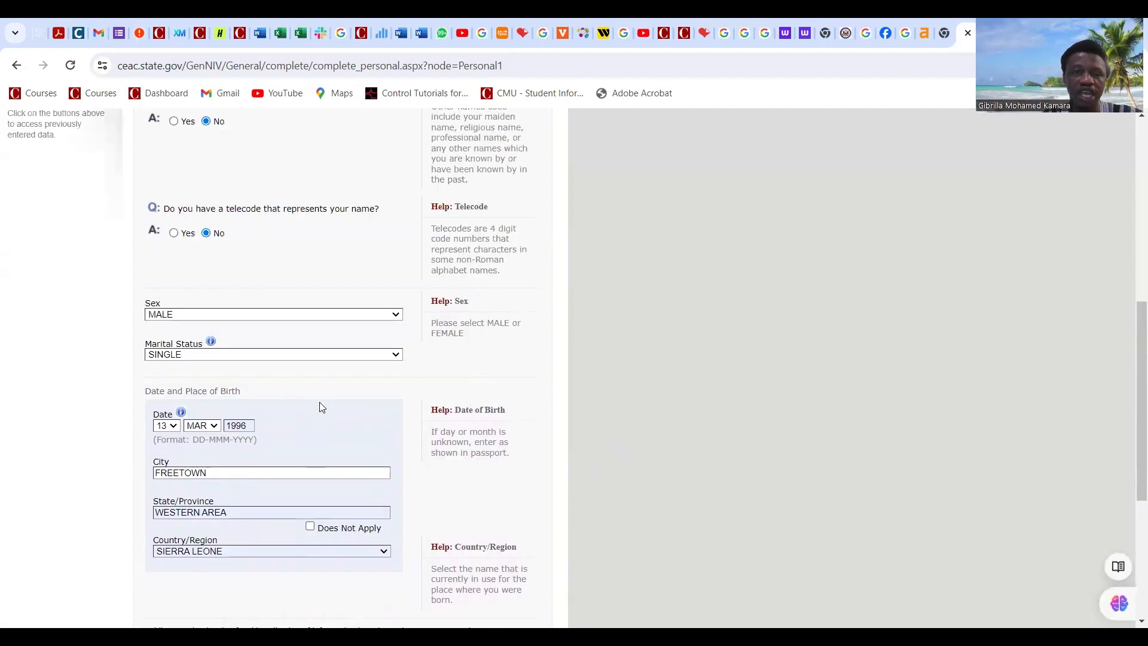
scroll(319, 401, up, 5)
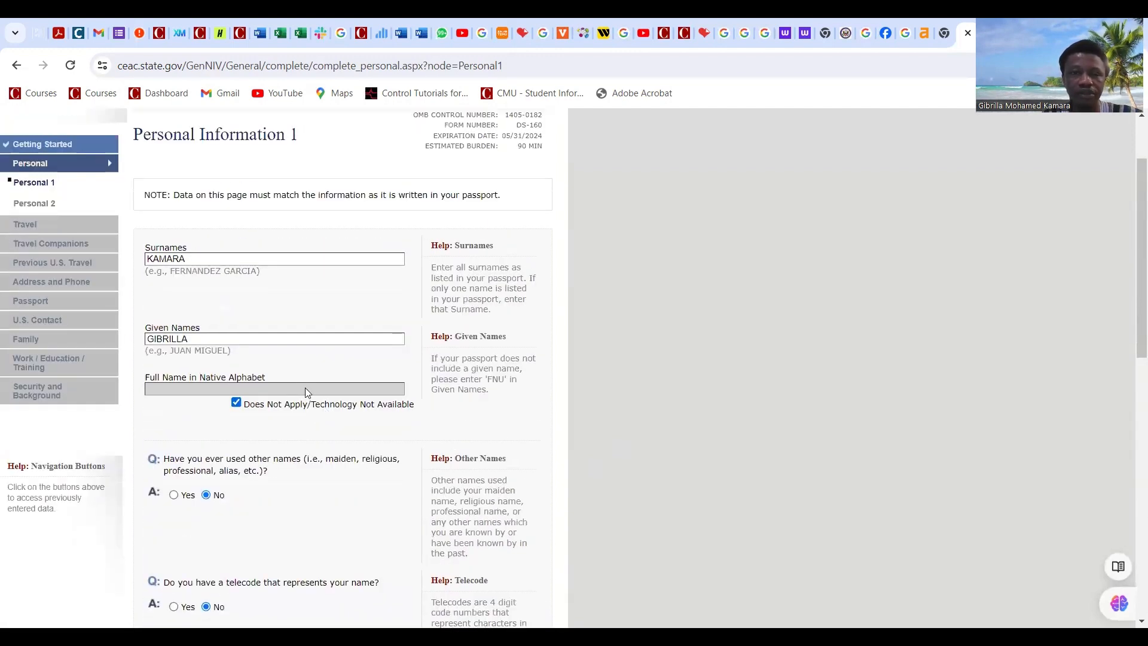
scroll(305, 387, up, 2)
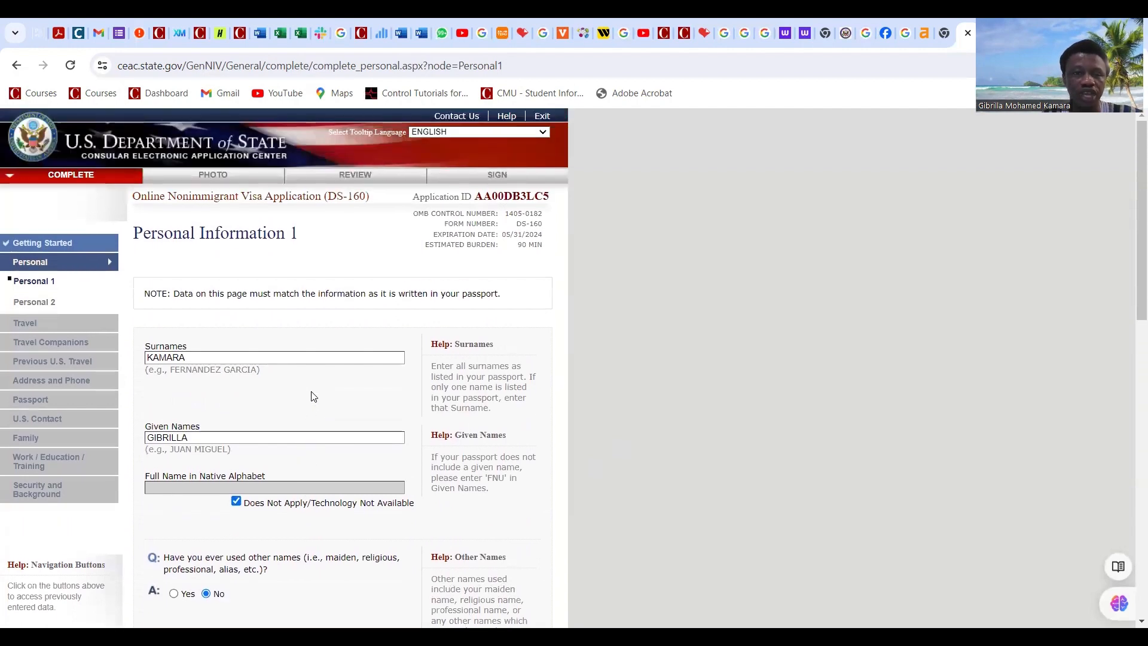
scroll(311, 396, down, 10)
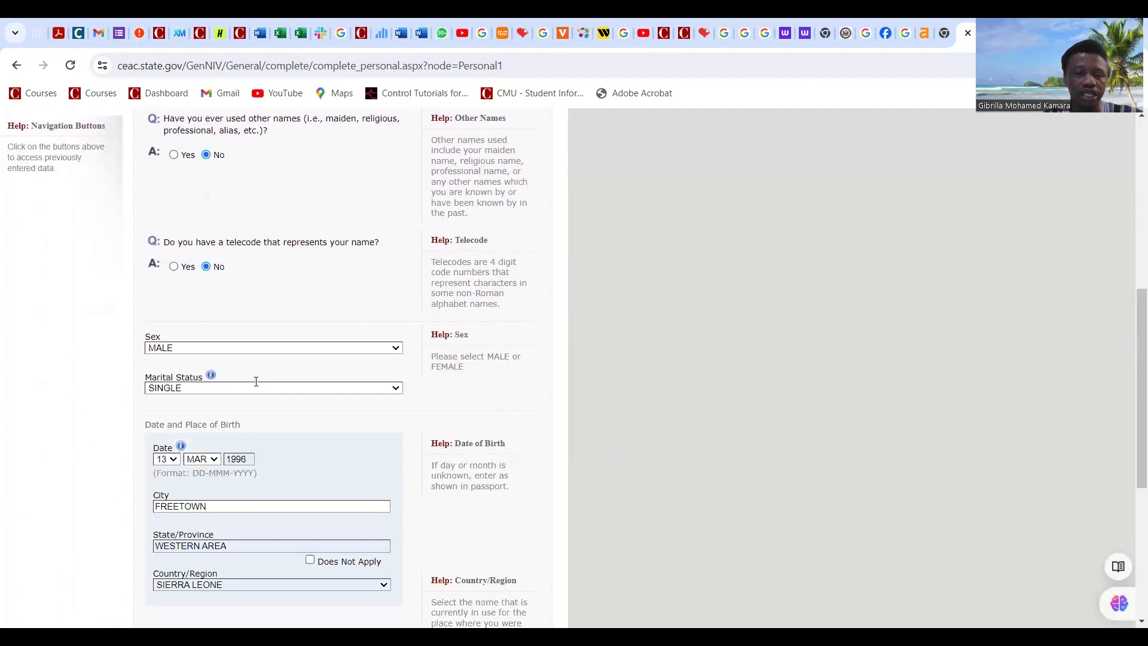
scroll(263, 398, down, 3)
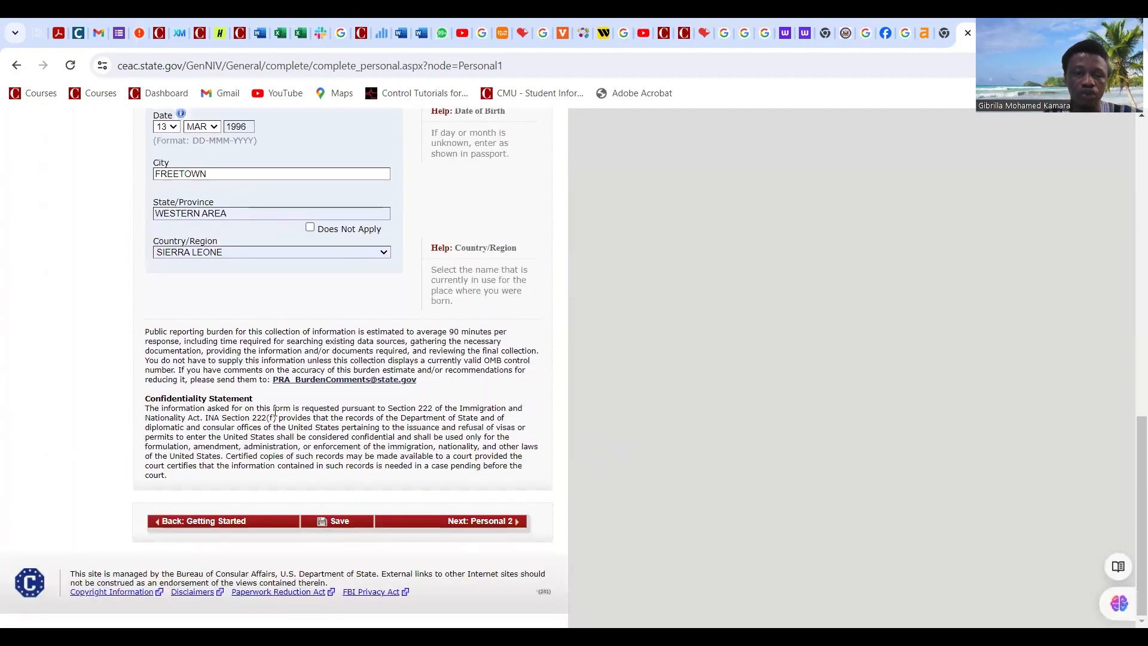
Step: Save Personal Information 1 and continue the application from the confirmation page
click(340, 522)
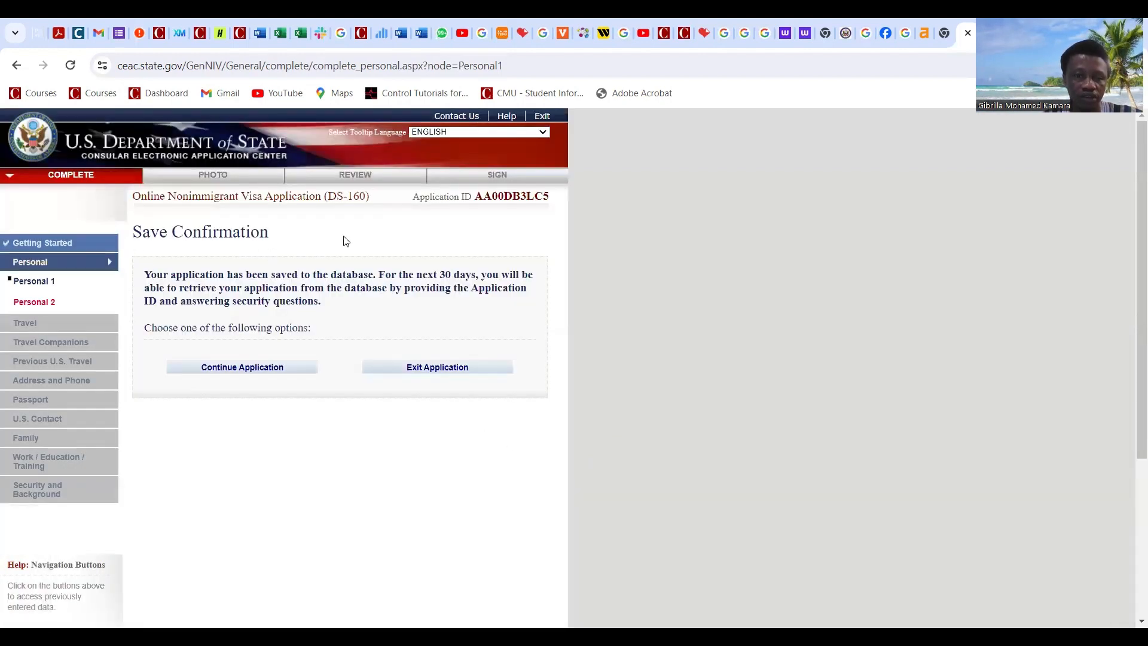
click(266, 369)
scroll(390, 298, down, 1)
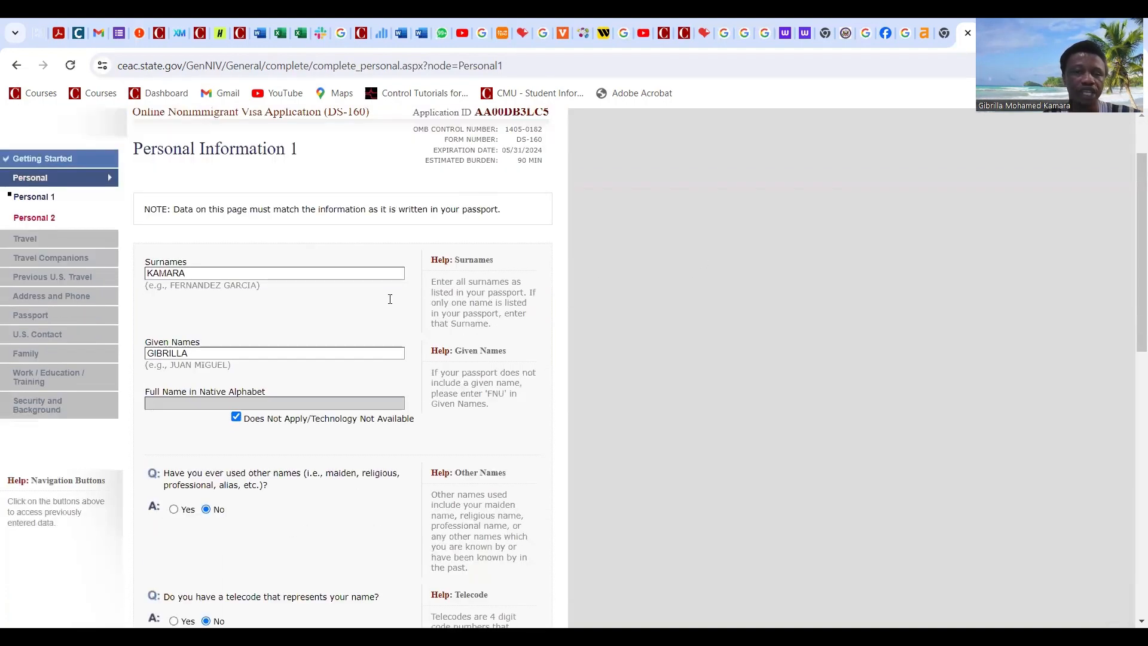
scroll(390, 299, down, 12)
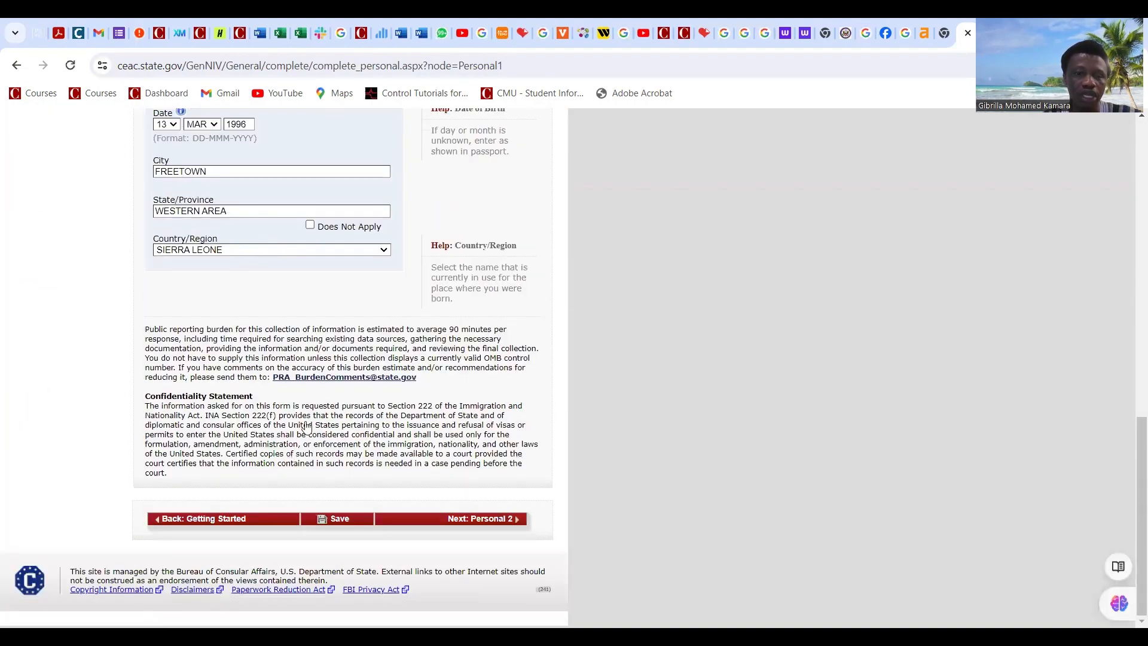
Step: On Personal Information 2, choose SIERRA LEONE nationality and answer No to other nationality and permanent residence
click(486, 521)
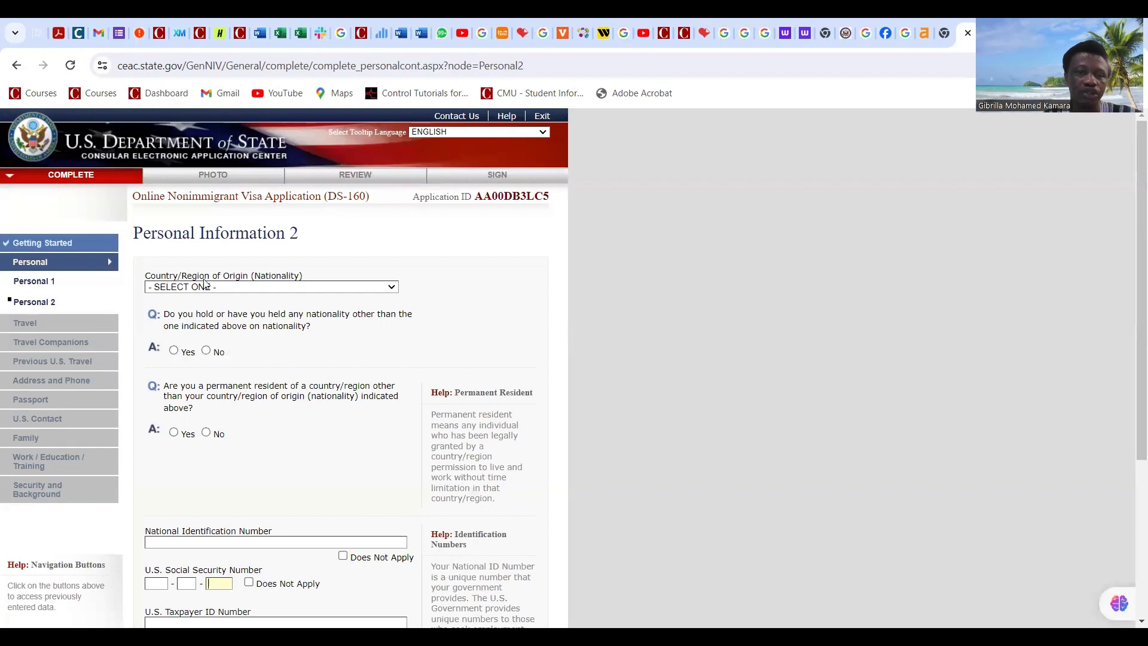
click(244, 288)
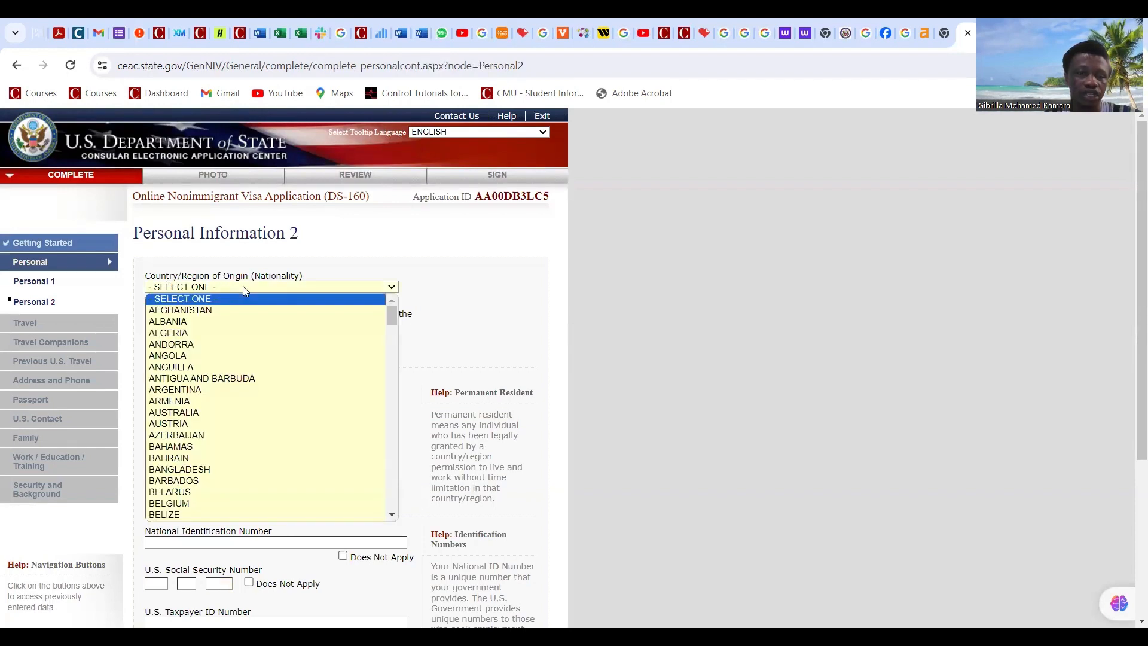
text(sierra)
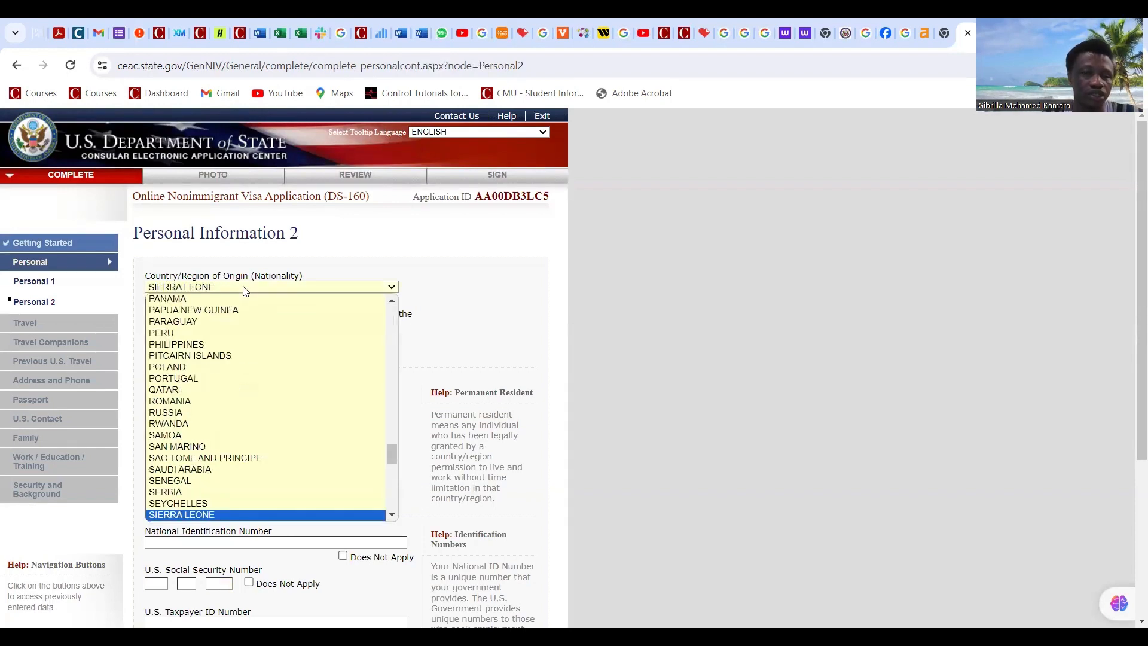
key(Return)
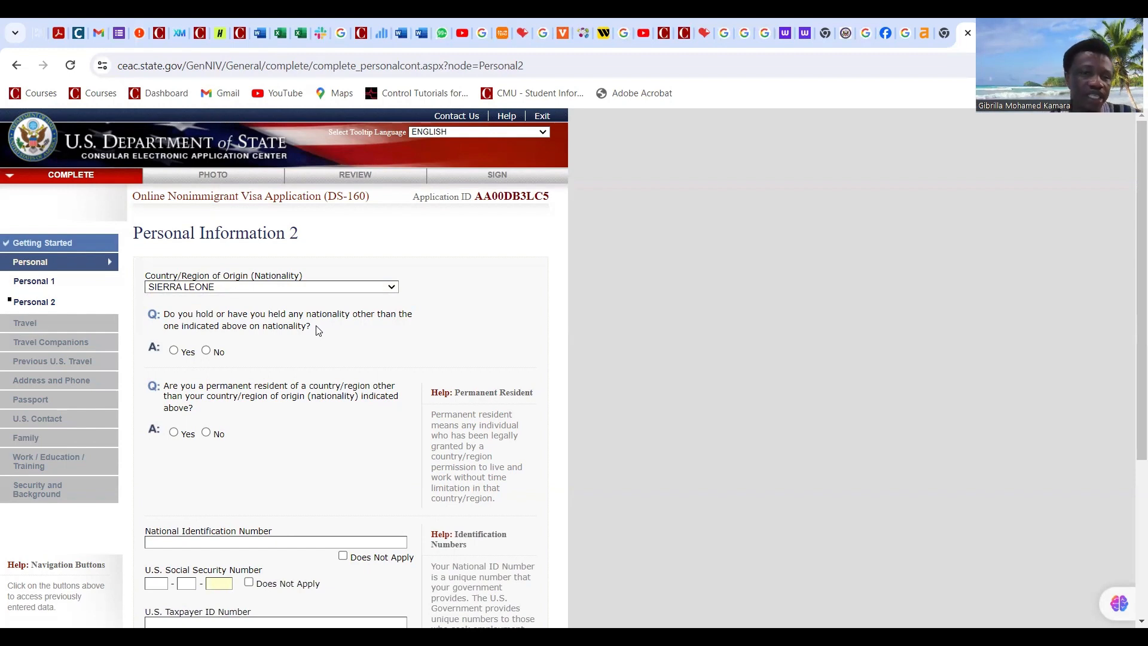
click(206, 351)
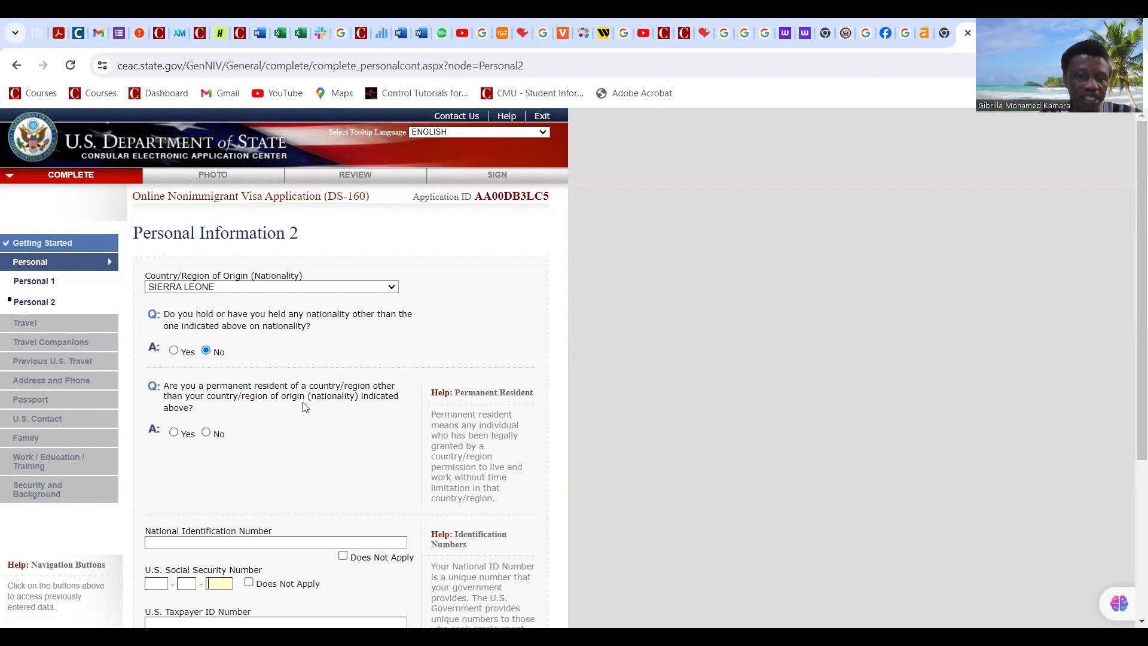
click(206, 432)
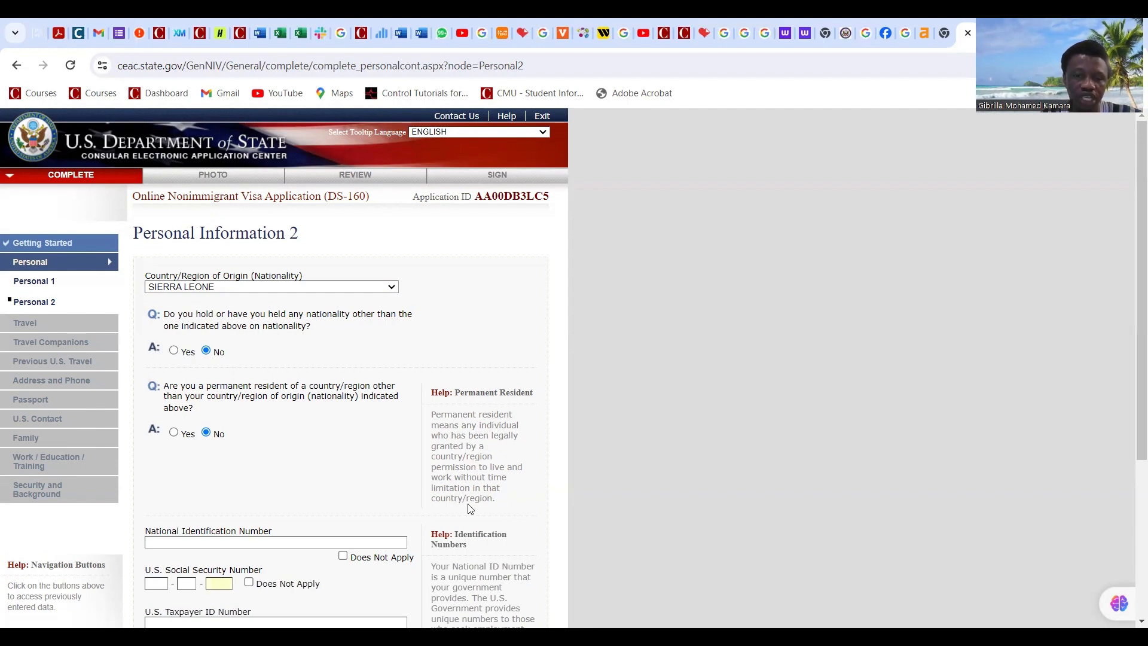
scroll(364, 436, down, 4)
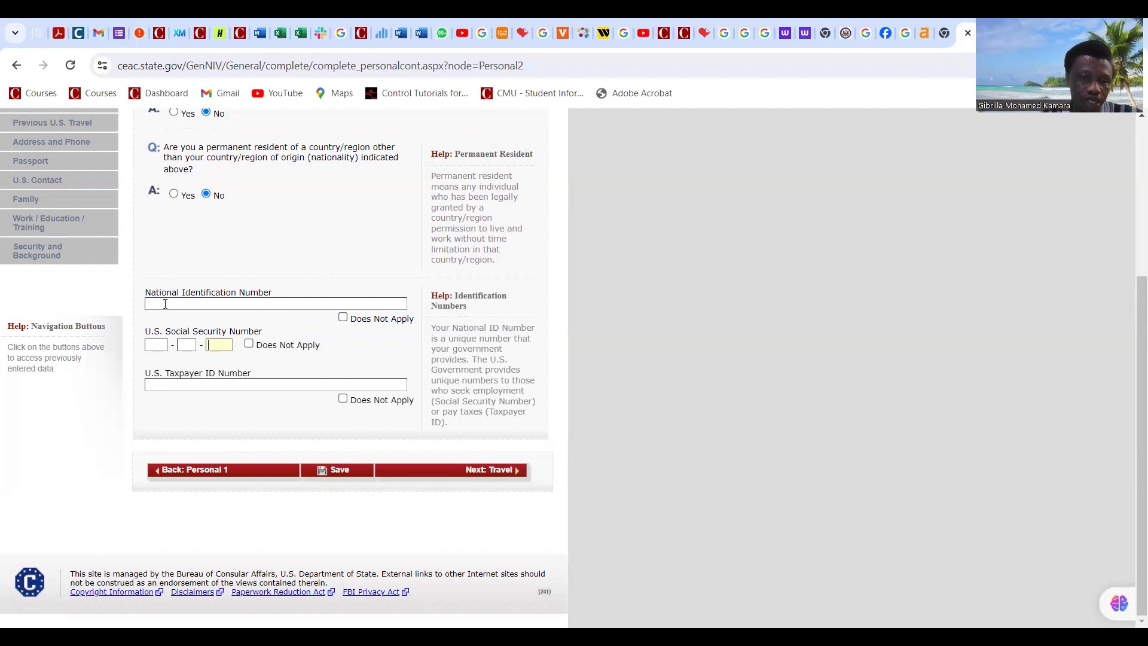
Step: Mark National ID, U.S. Social Security Number and Taxpayer ID as Does Not Apply
click(342, 318)
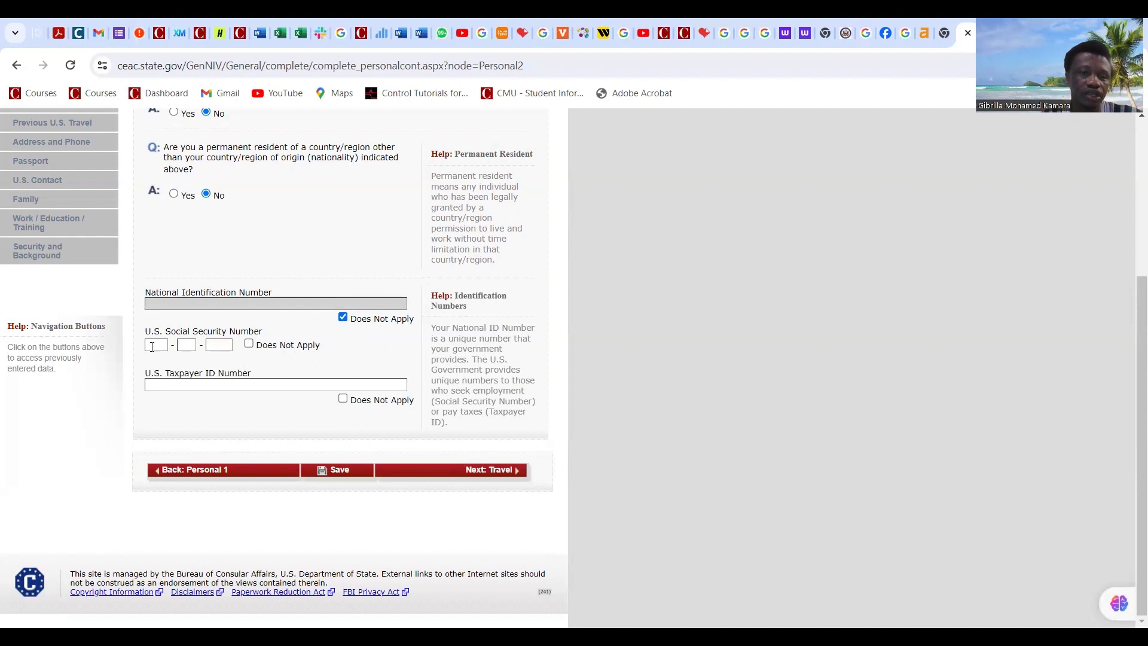
click(248, 343)
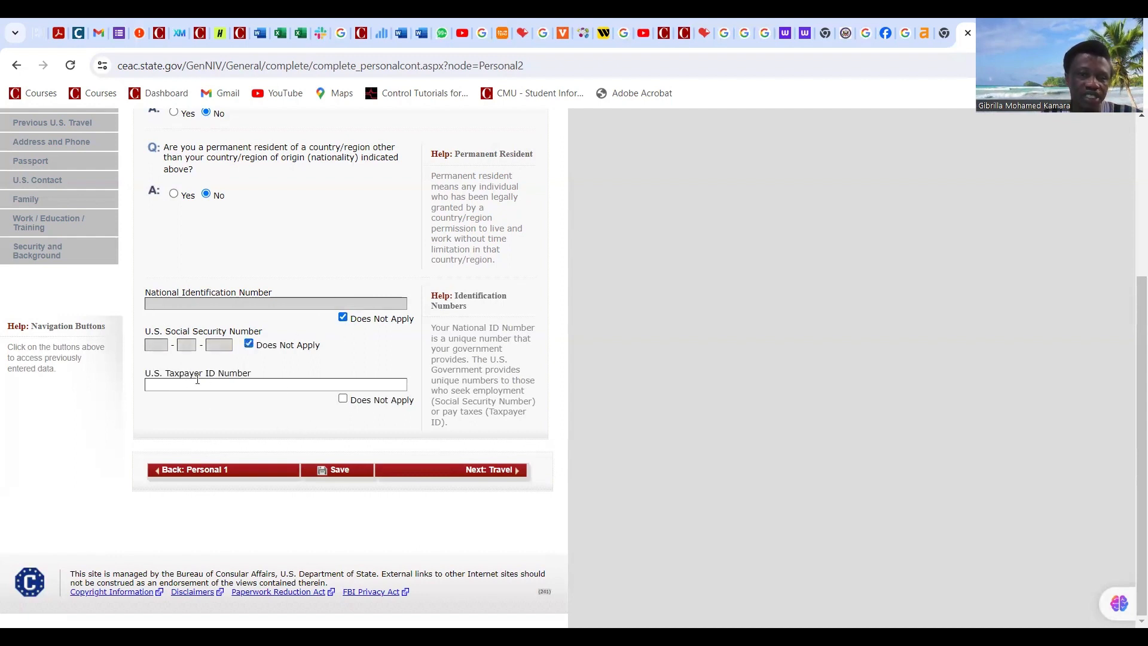
click(344, 400)
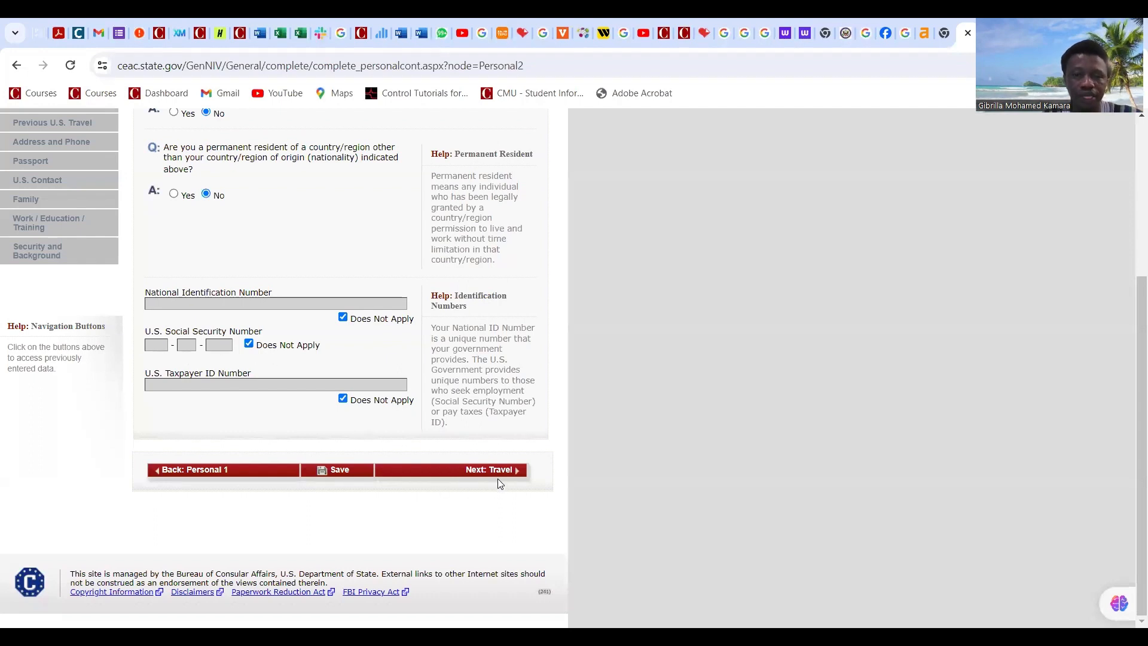
Step: Save Personal Information 2, continue the application and go to Travel Information
click(349, 477)
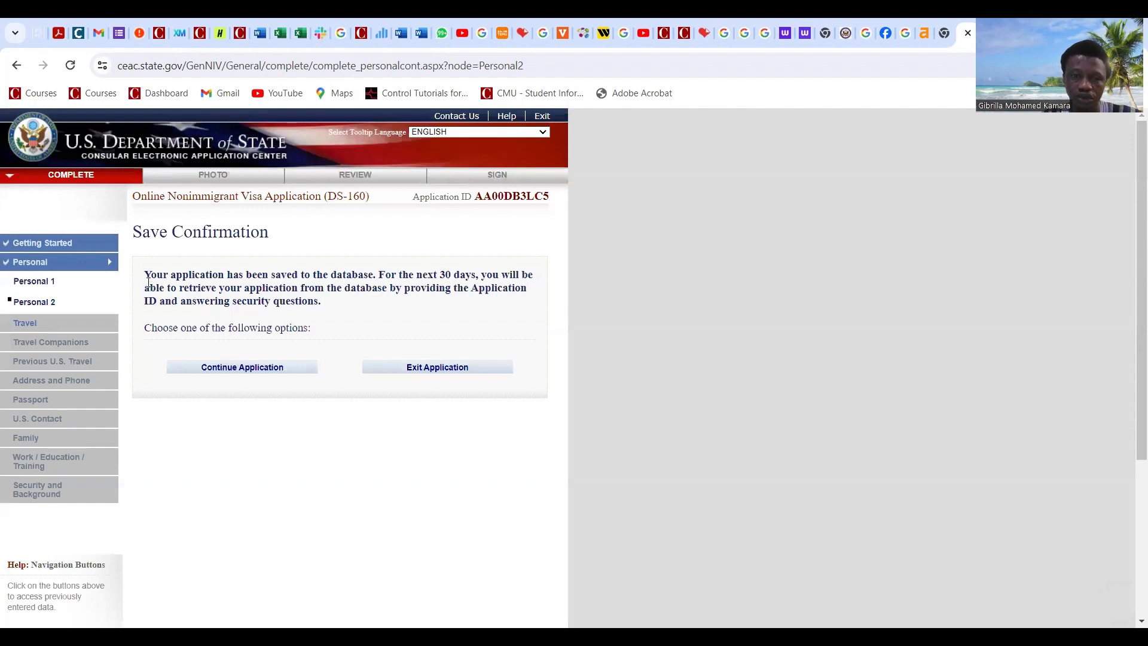
click(253, 374)
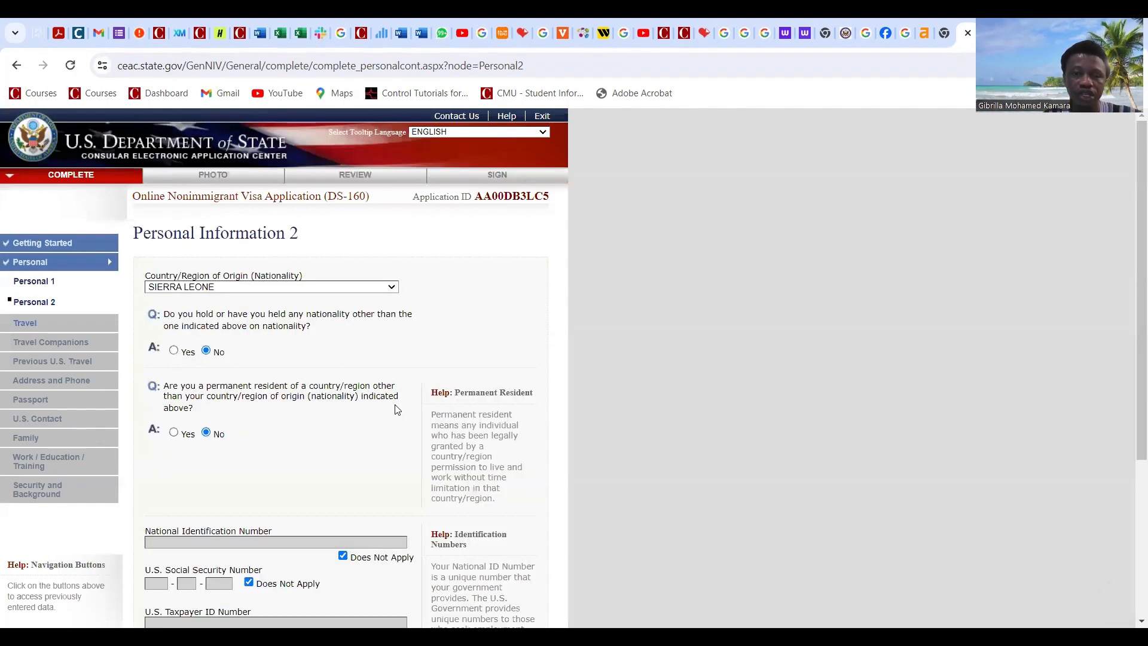
scroll(392, 412, down, 1)
scroll(389, 415, down, 3)
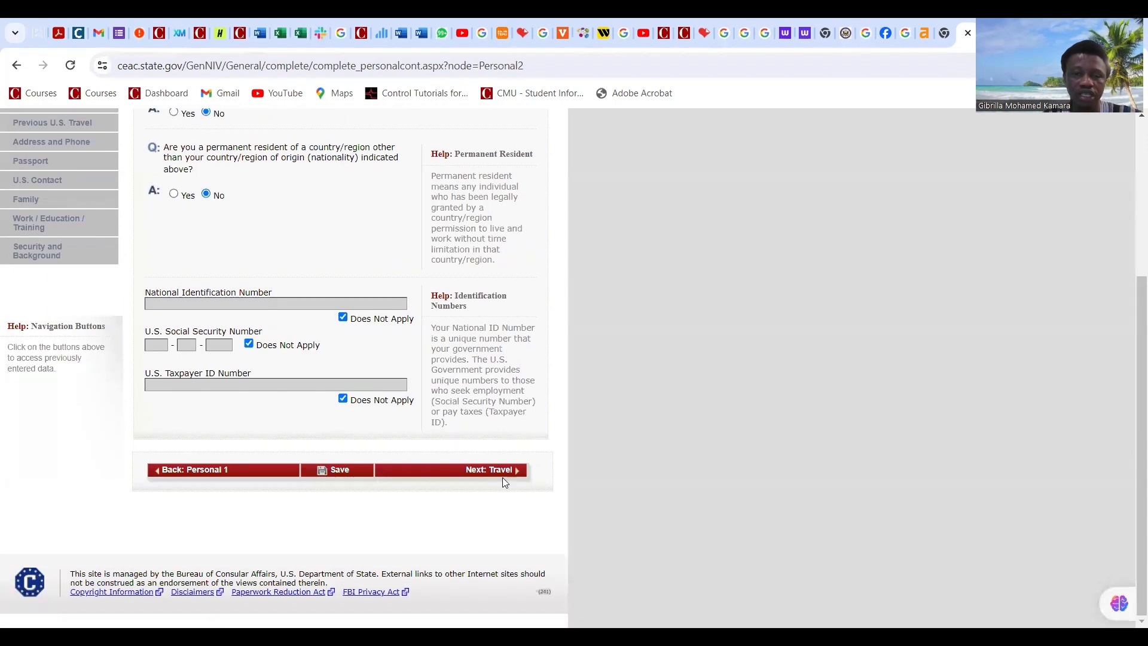
click(507, 476)
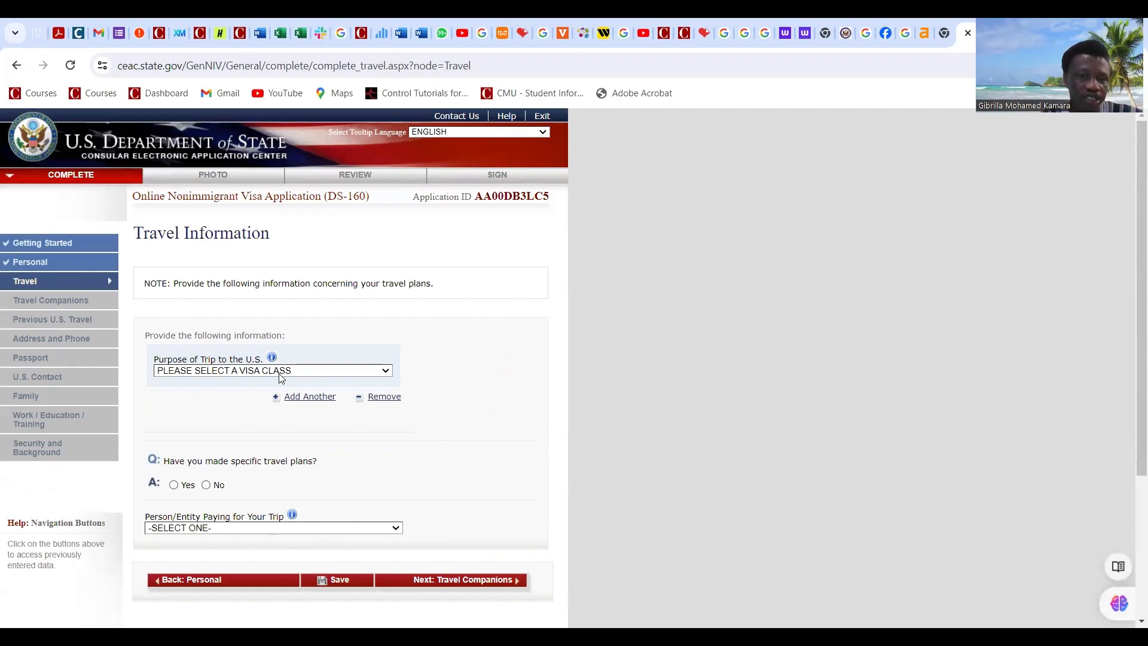
Step: Choose ACADEMIC OR LANGUAGE STUDENT (F) as trip purpose, specified as STUDENT (F1)
click(363, 373)
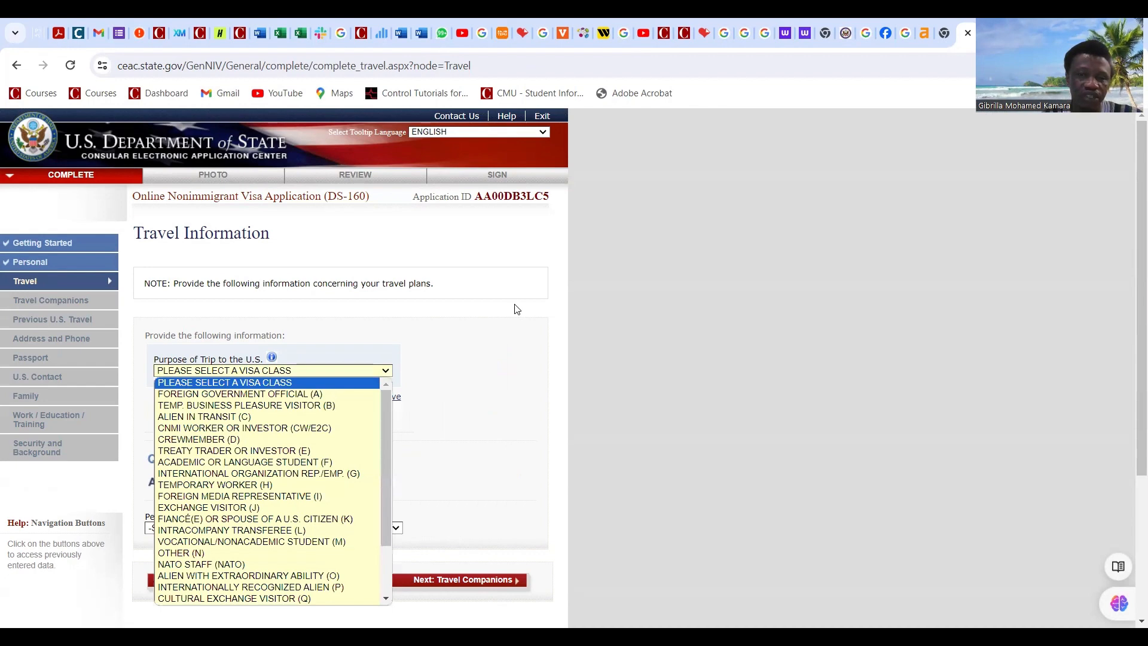
scroll(517, 309, down, 2)
click(380, 222)
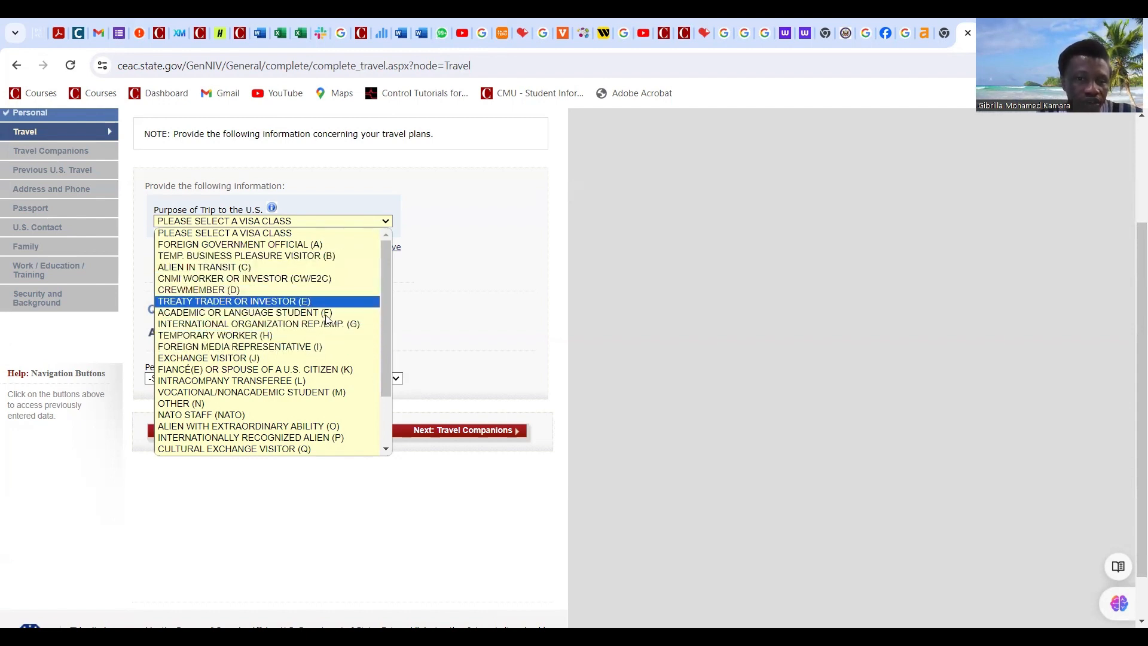
click(279, 315)
scroll(233, 305, down, 1)
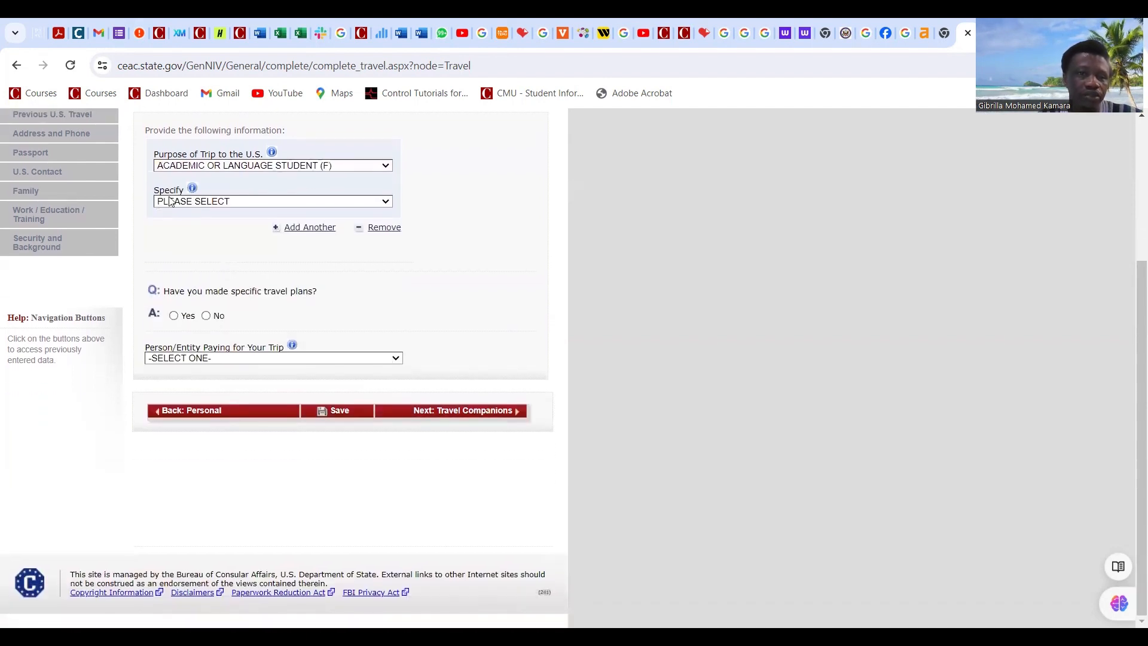
click(287, 201)
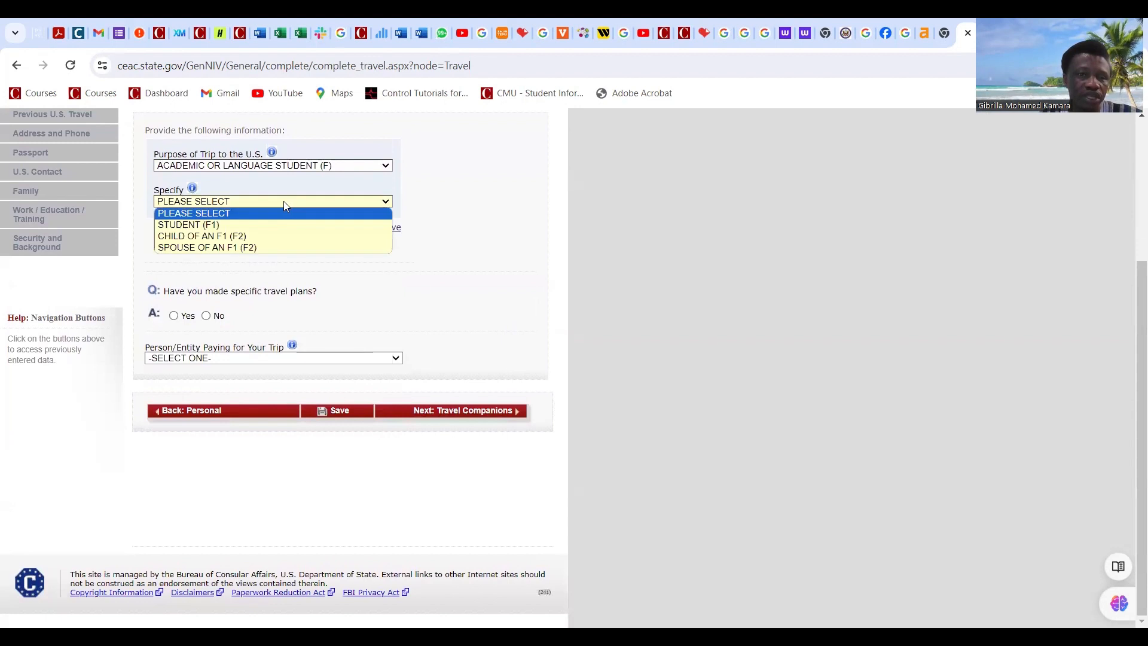
click(219, 228)
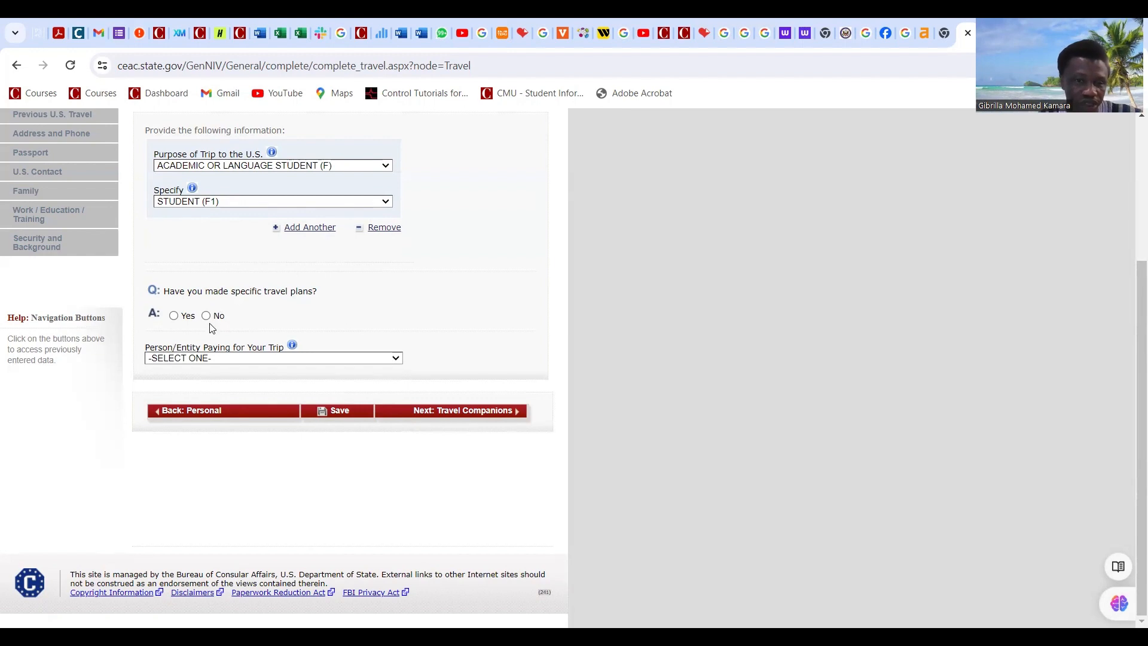
Step: Answer No to specific travel plans and set intended arrival to 01 AUG 2024
click(174, 316)
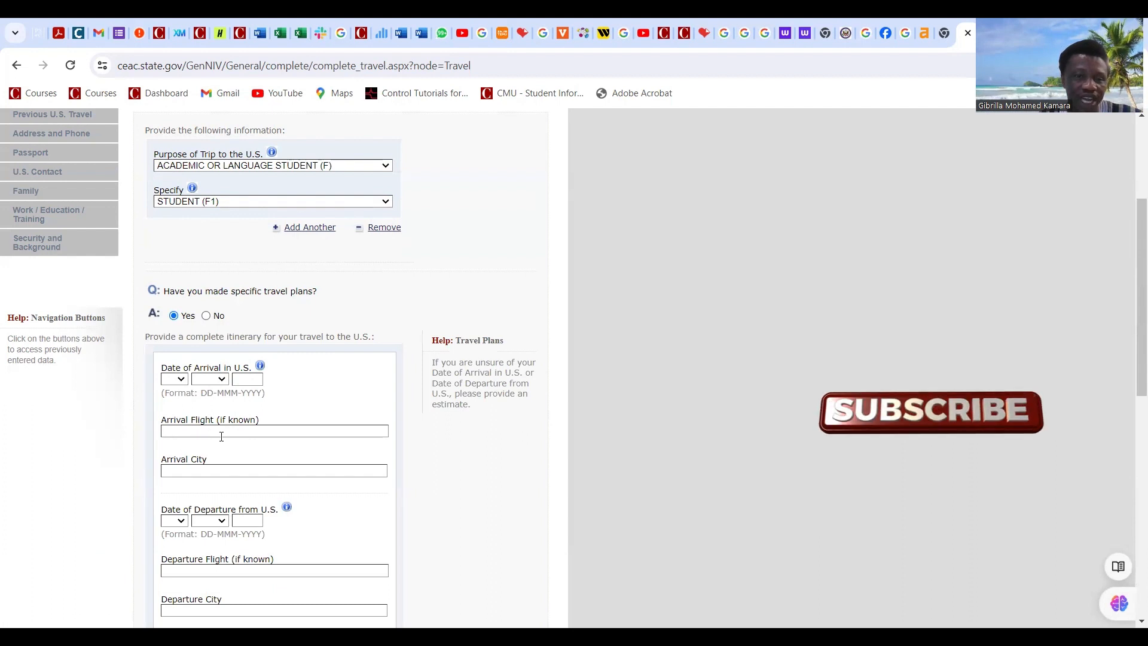
click(207, 316)
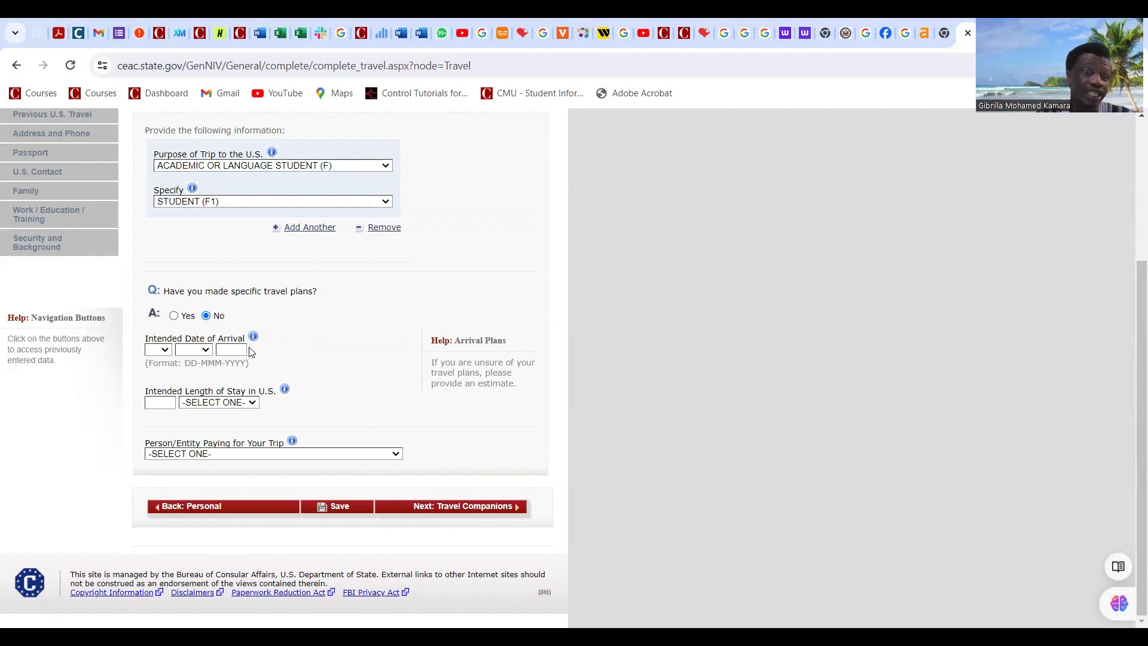
click(170, 353)
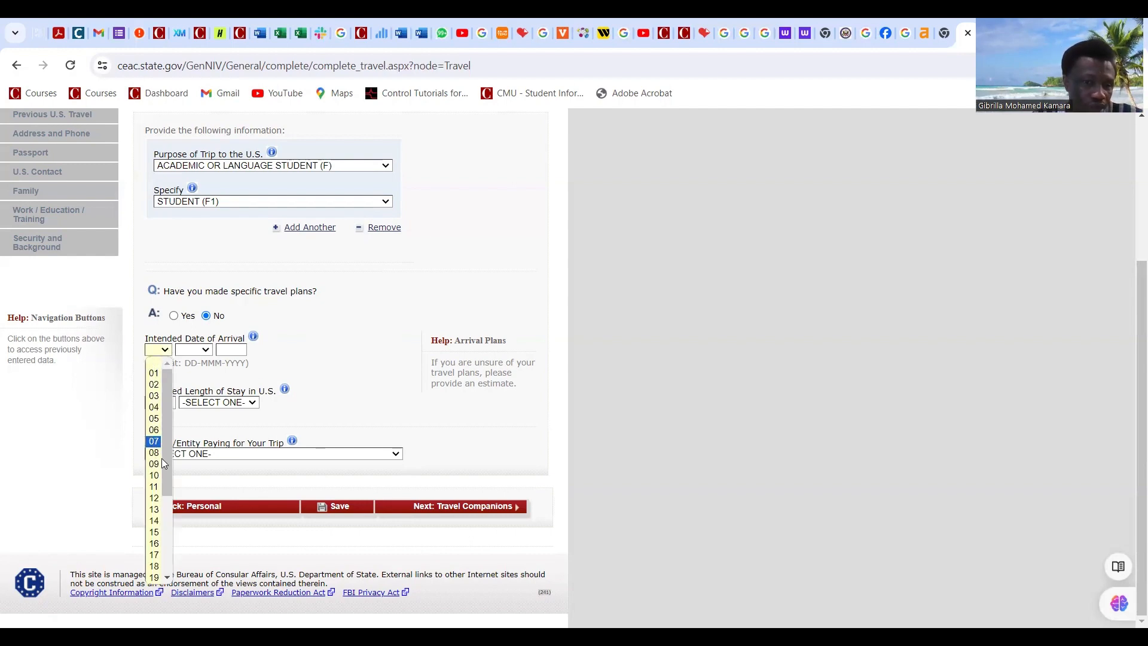
click(156, 372)
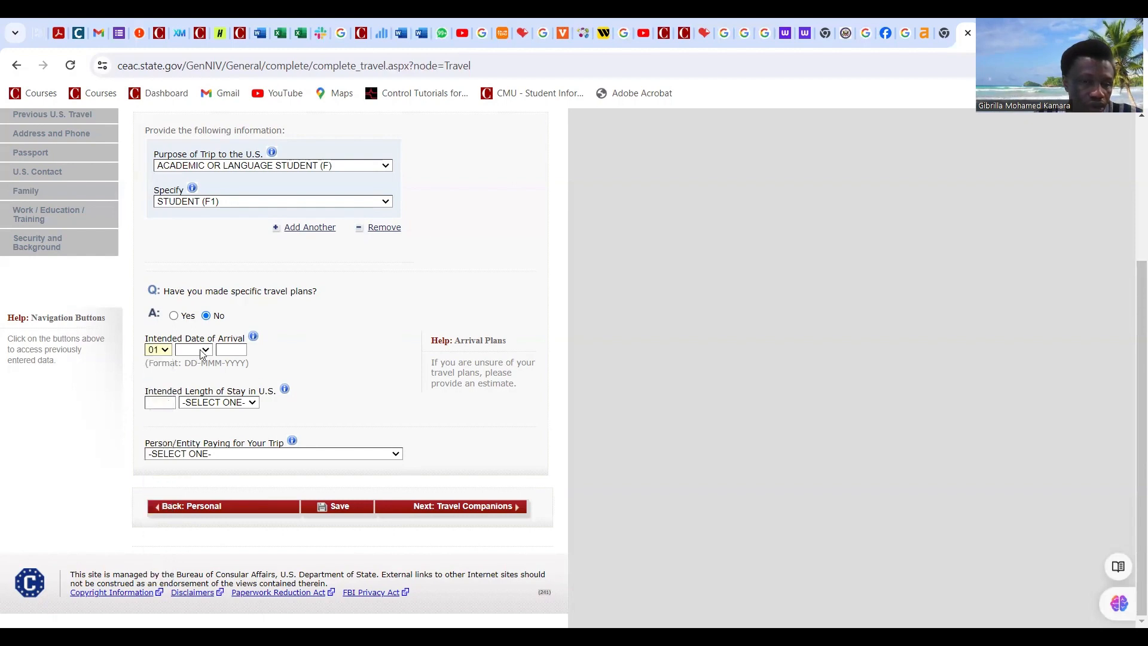
click(201, 352)
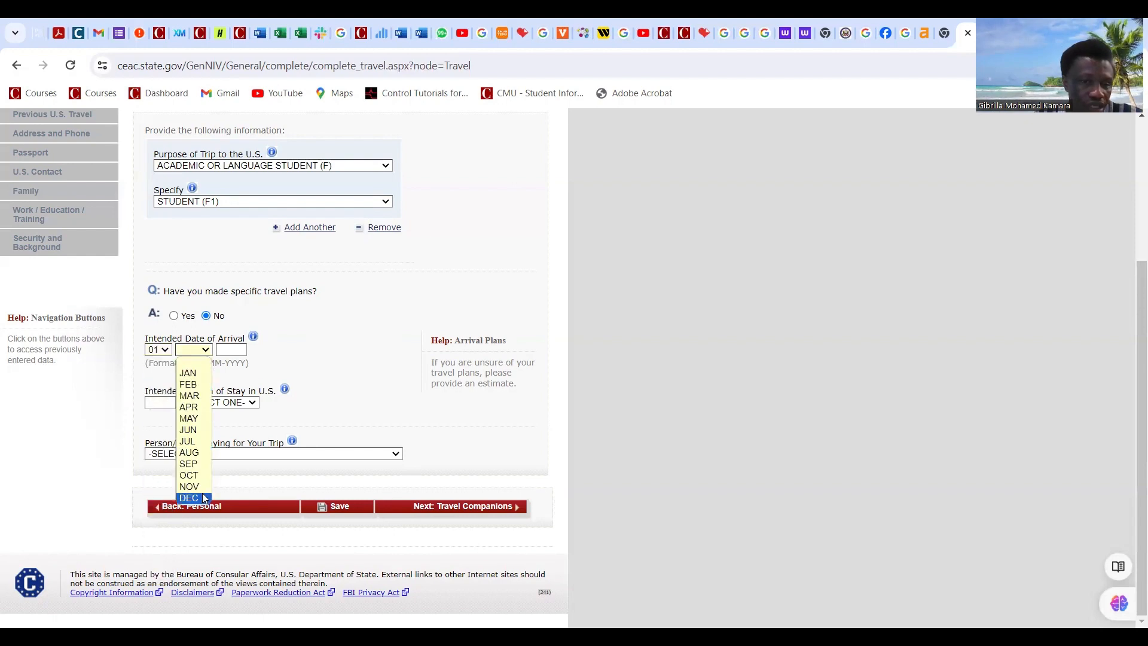
click(196, 455)
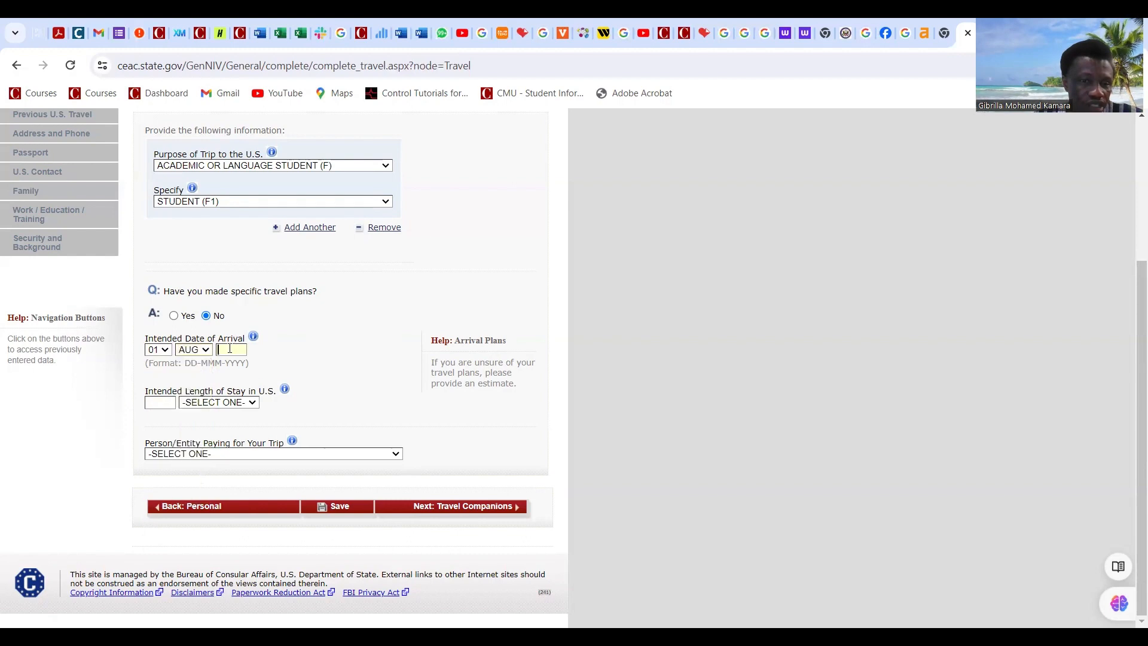
click(231, 349)
click(240, 407)
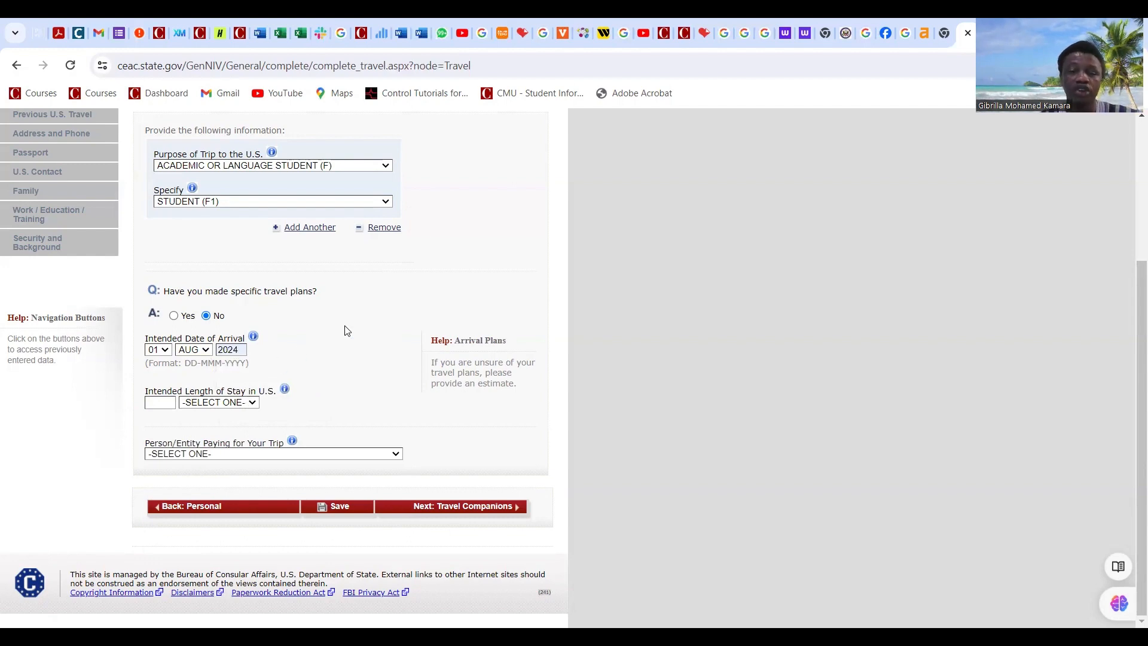
Step: Set the intended length of stay to 16 MONTH(S)
click(252, 407)
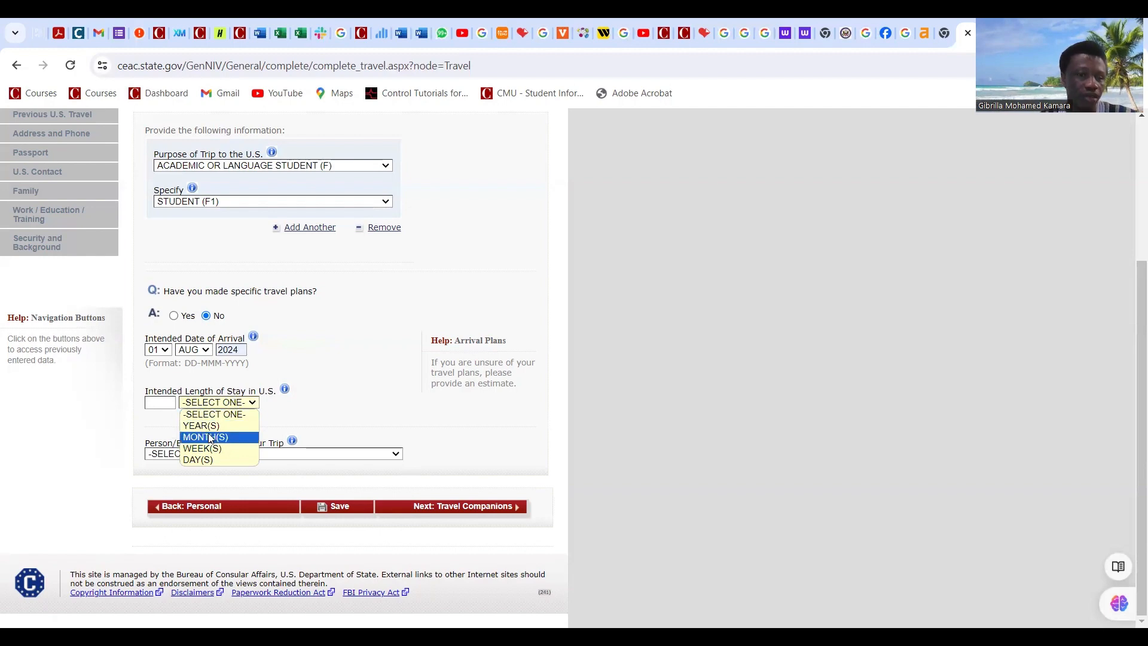
click(209, 436)
click(157, 403)
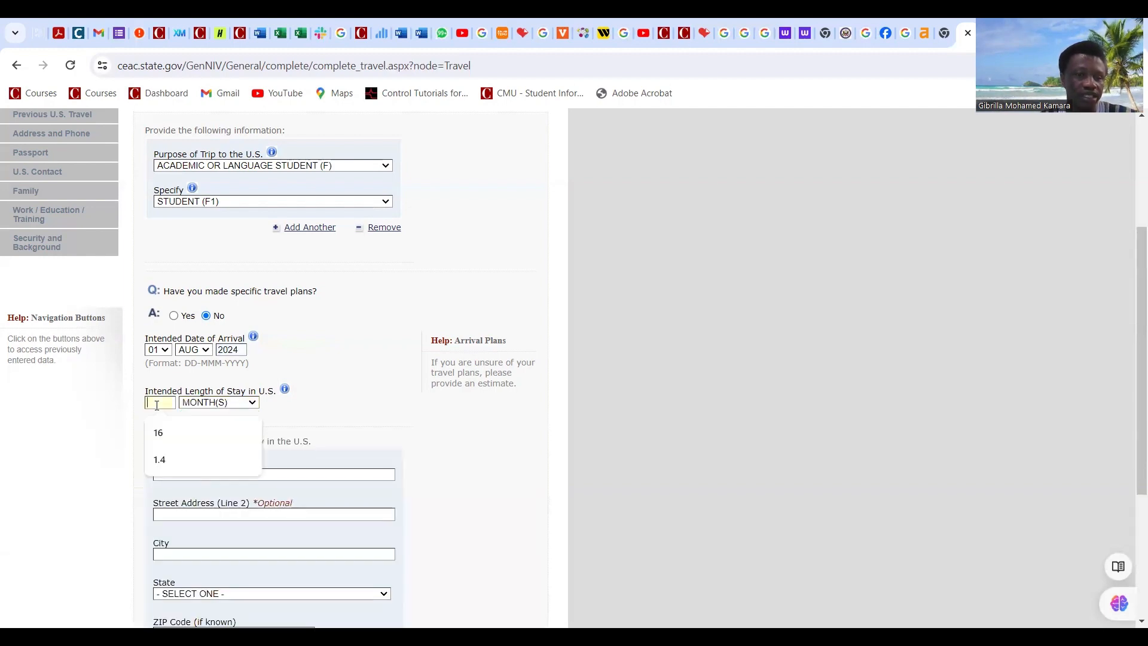
click(252, 404)
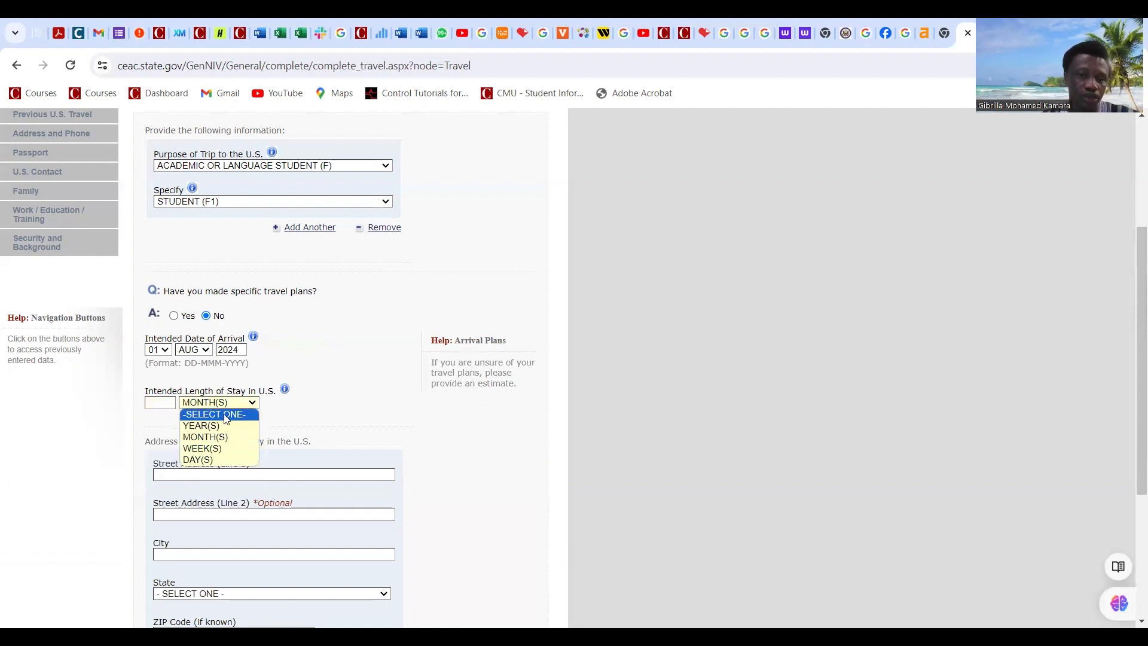
click(162, 403)
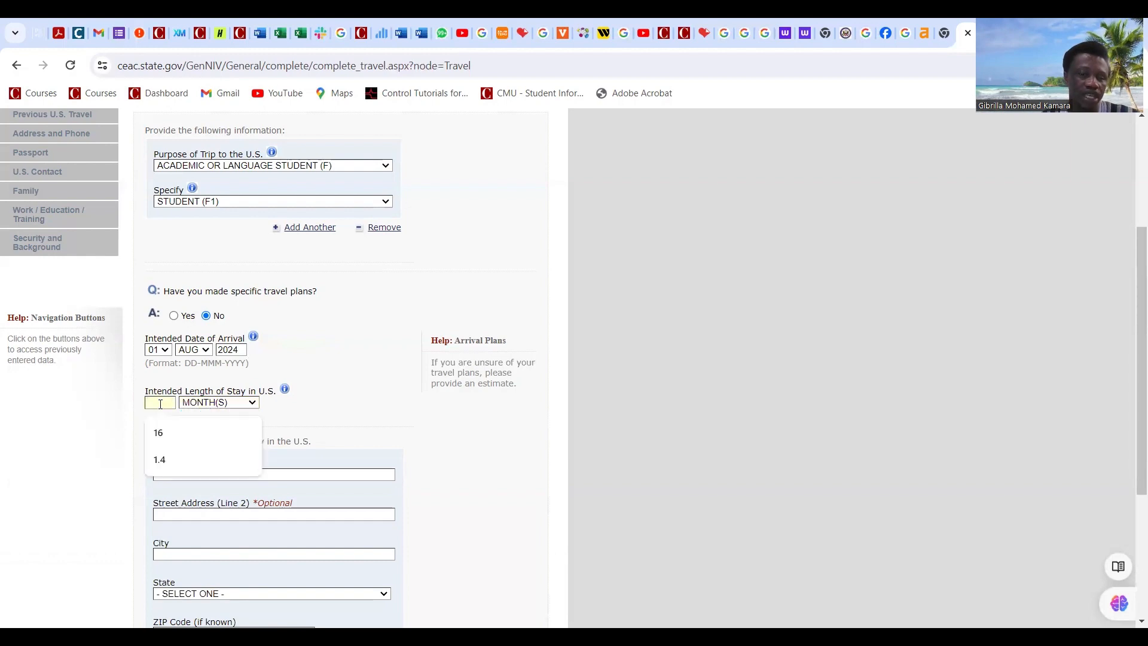
click(168, 435)
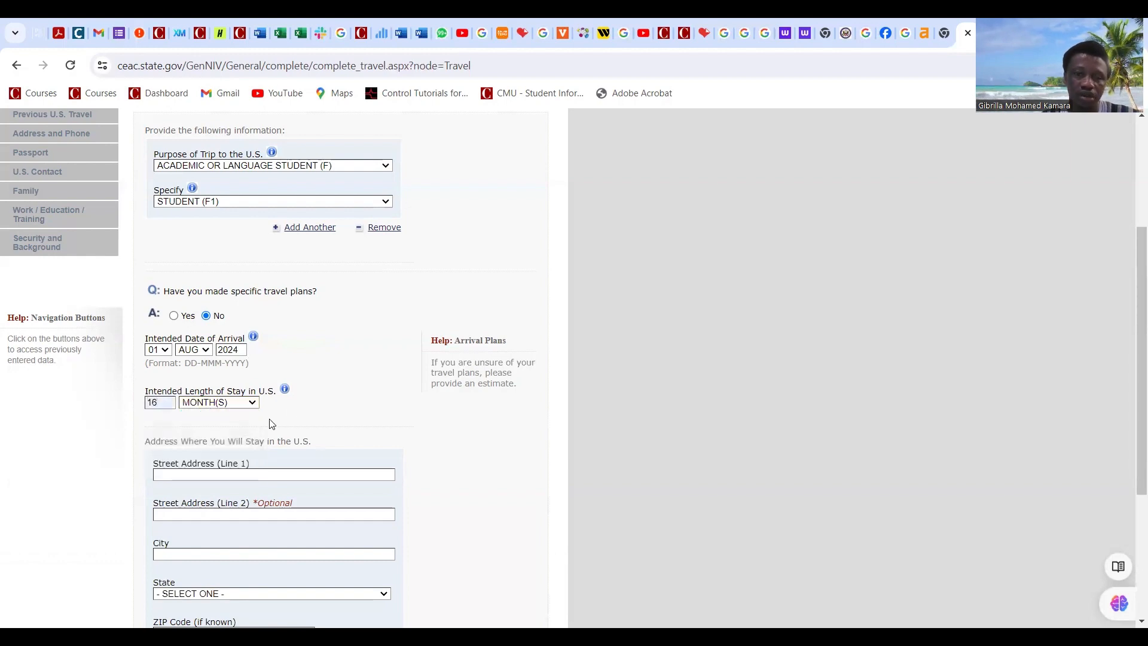
Step: Enter 'FORBES AVENUE' as the first street address line of the U.S. stay address
scroll(278, 416, down, 3)
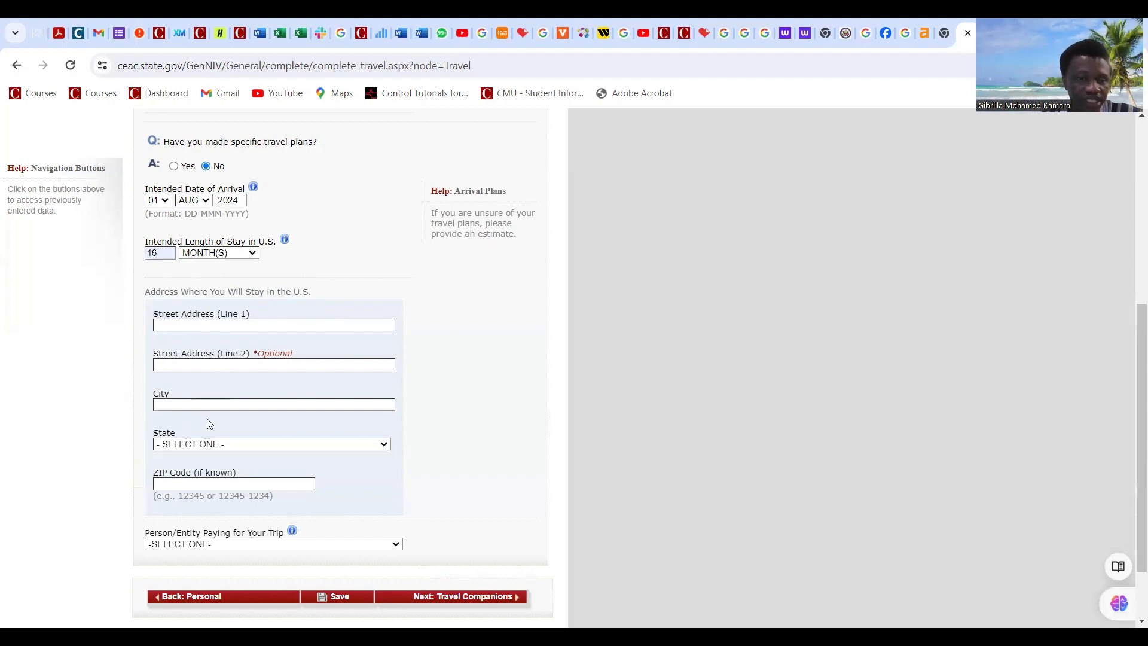
scroll(206, 420, down, 2)
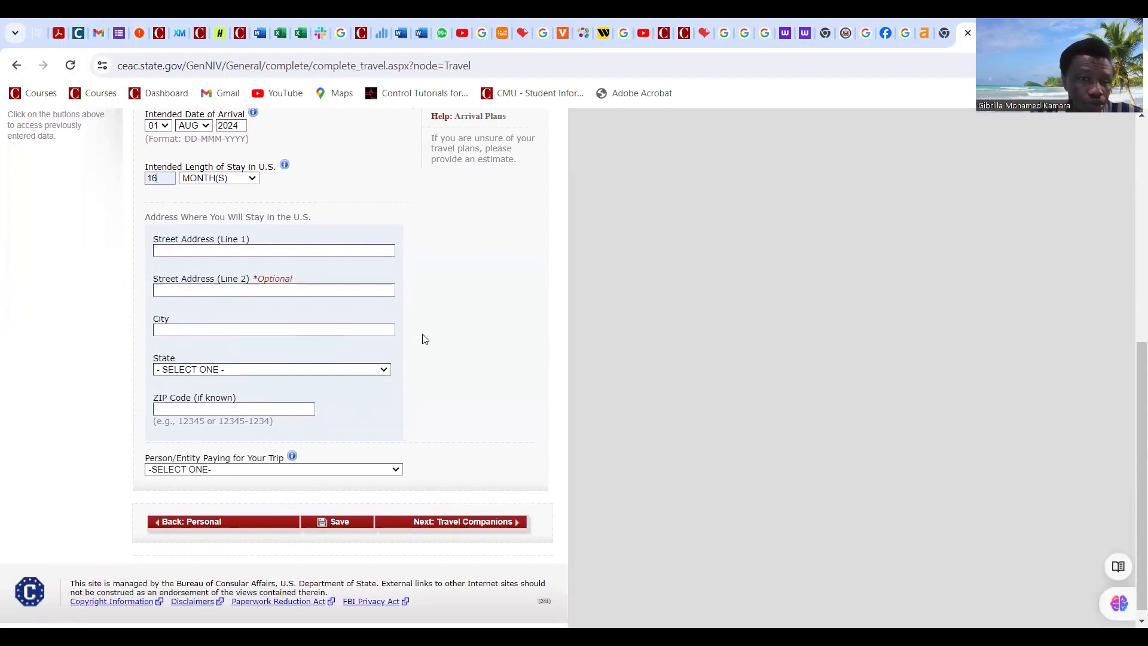
click(181, 250)
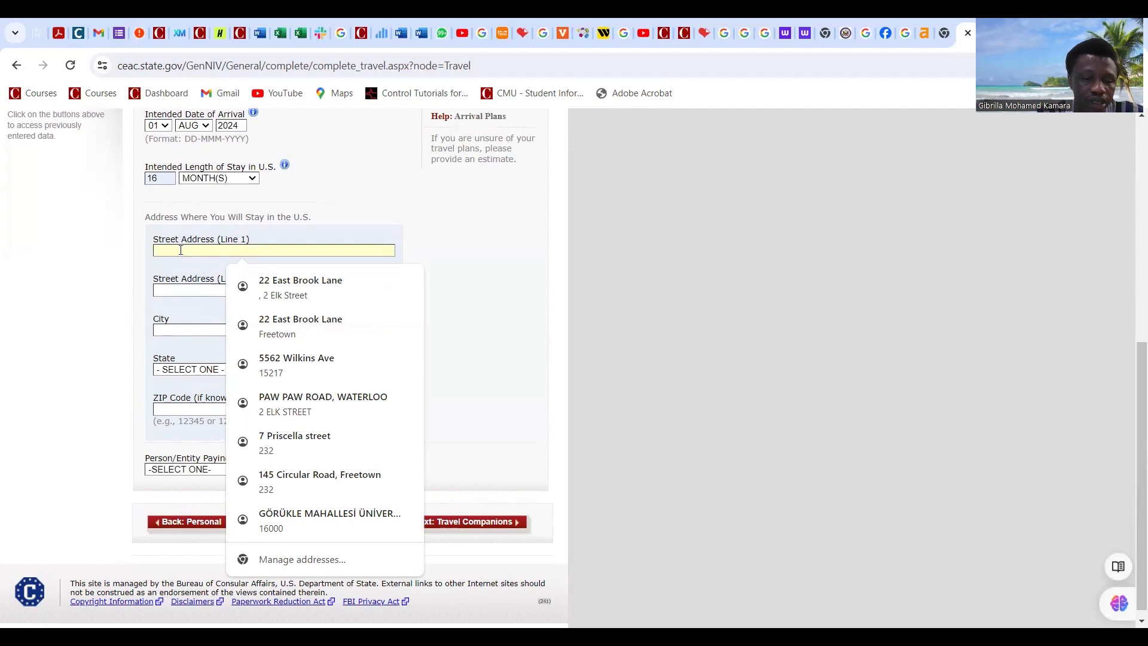
text(FOR)
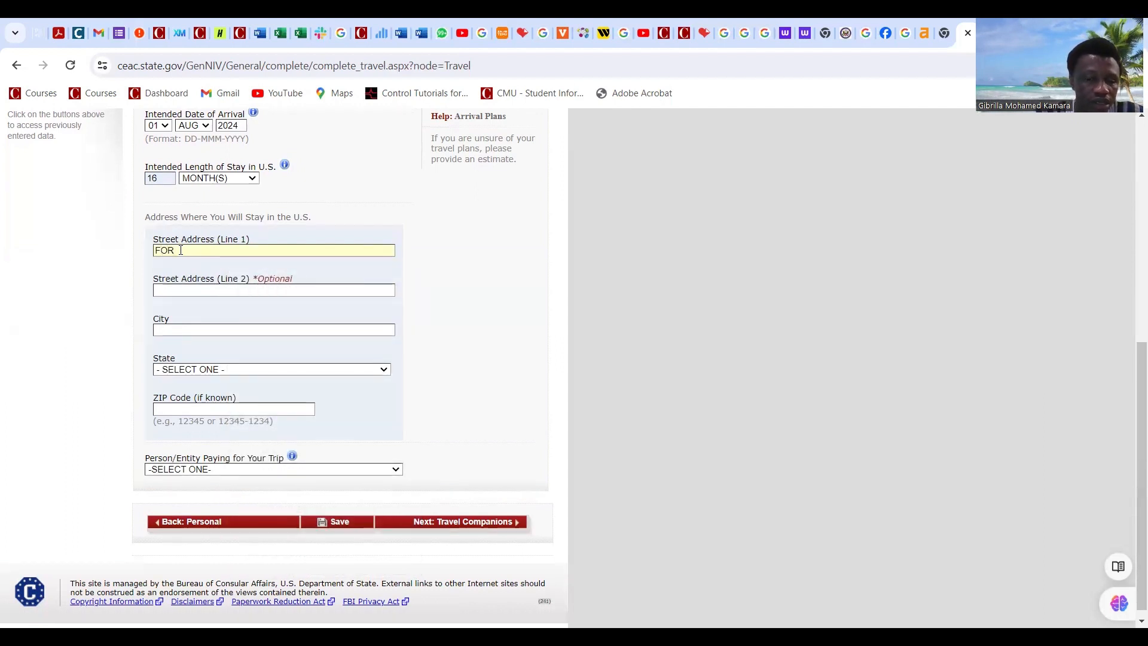
text(BES)
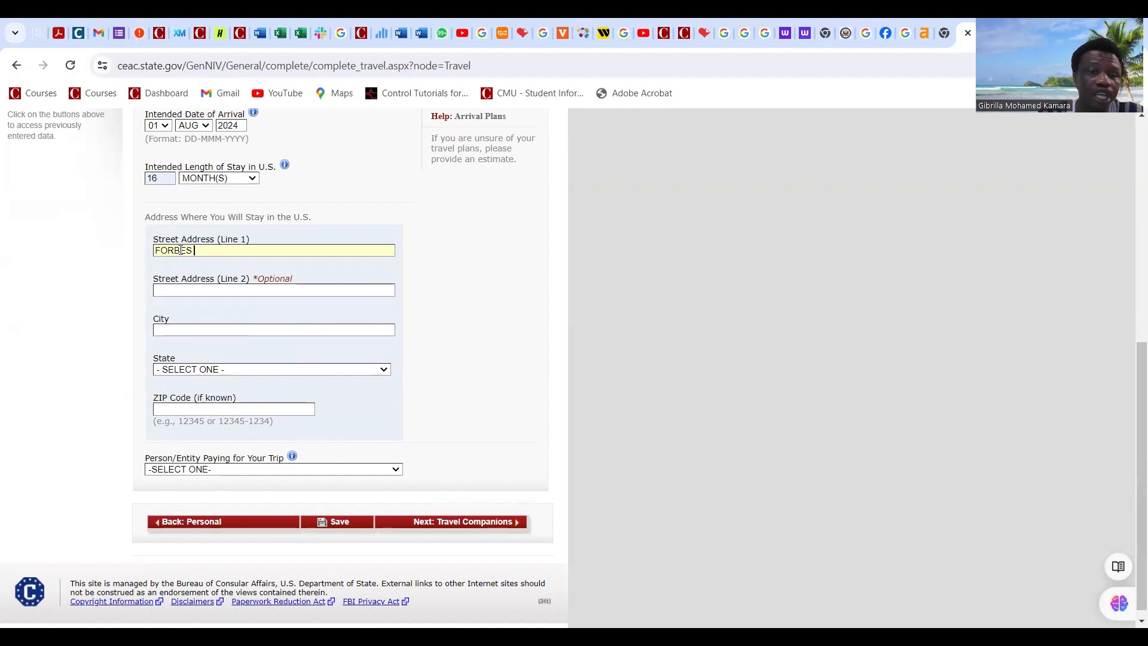
key(BackSpace)
key(BackSpace)
key(BackSpace)
key(BackSpace)
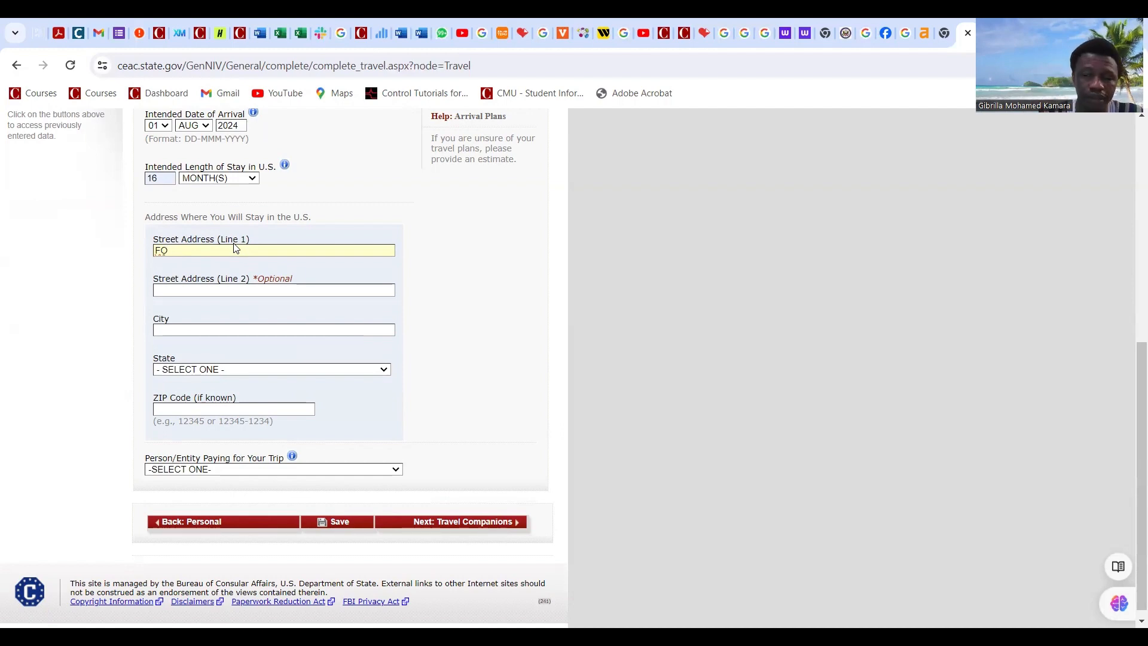
key(BackSpace)
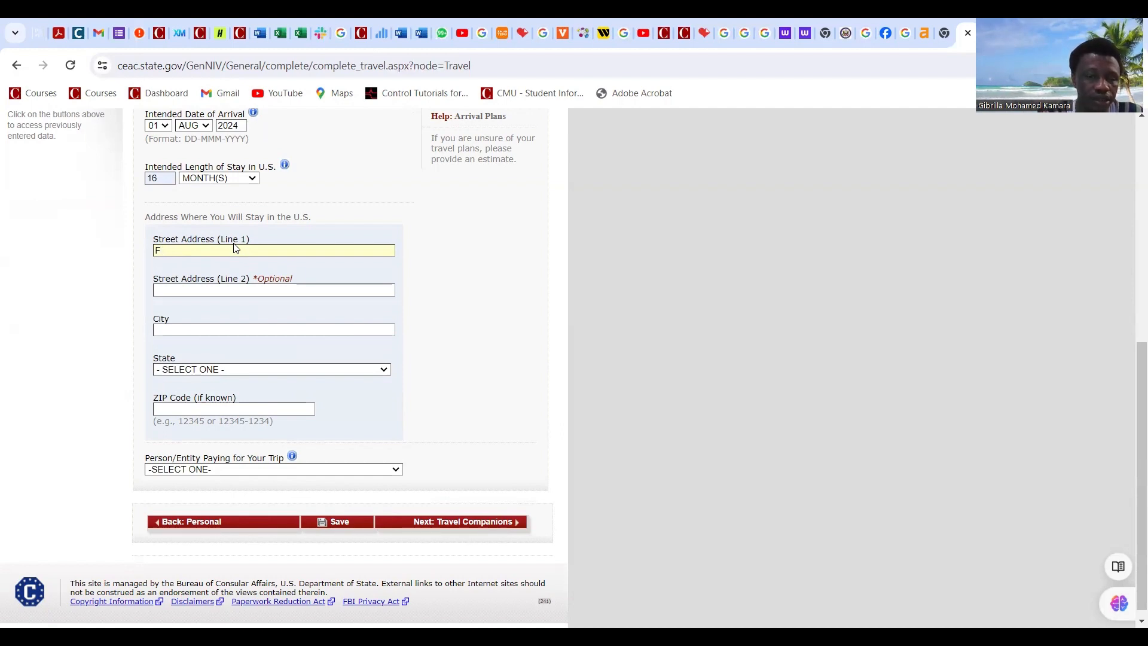
text(ORBE)
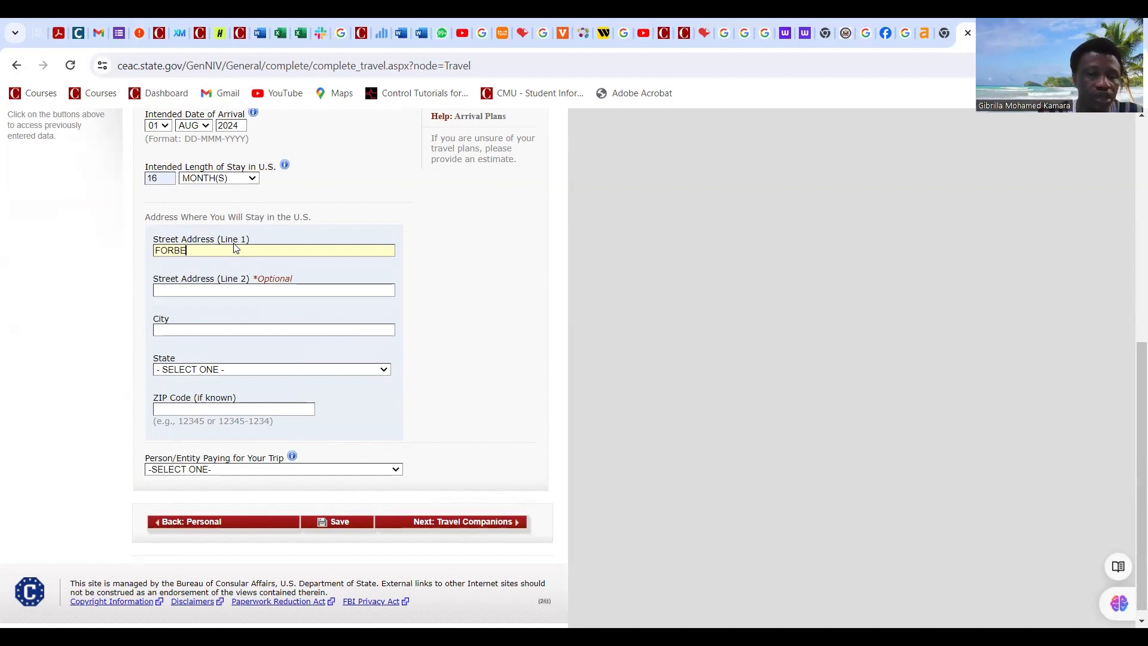
text(S AVE)
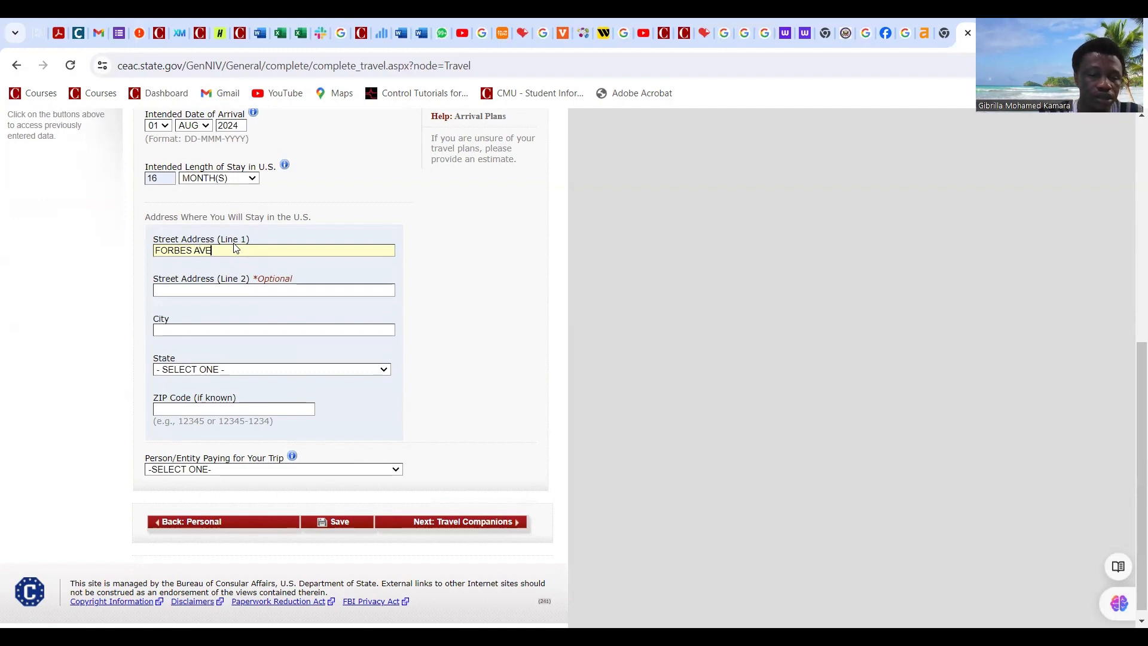
text(NUE)
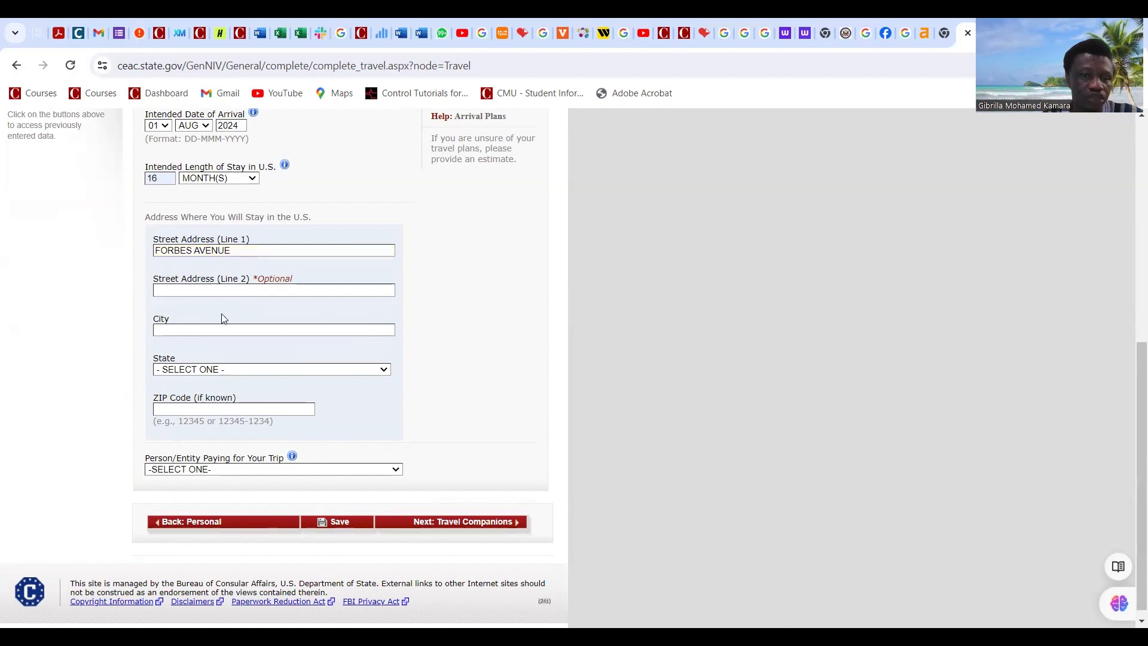
click(206, 330)
Step: Fill city and state as Pittsburgh, Pennsylvania and correct the ZIP code to 15213
click(205, 330)
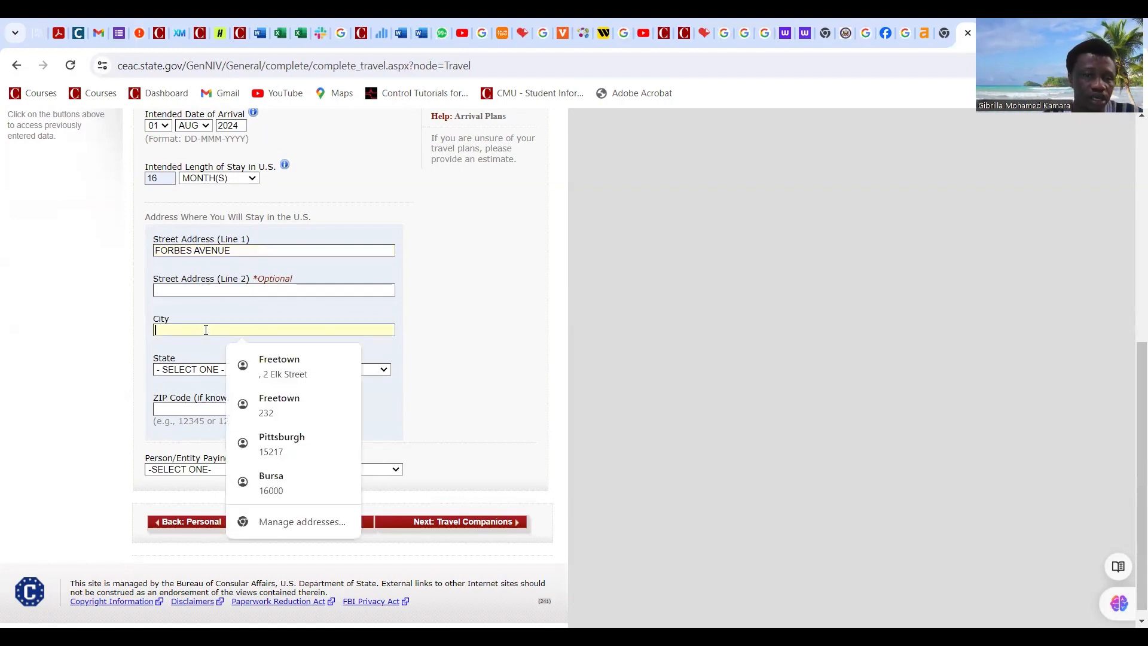
click(284, 443)
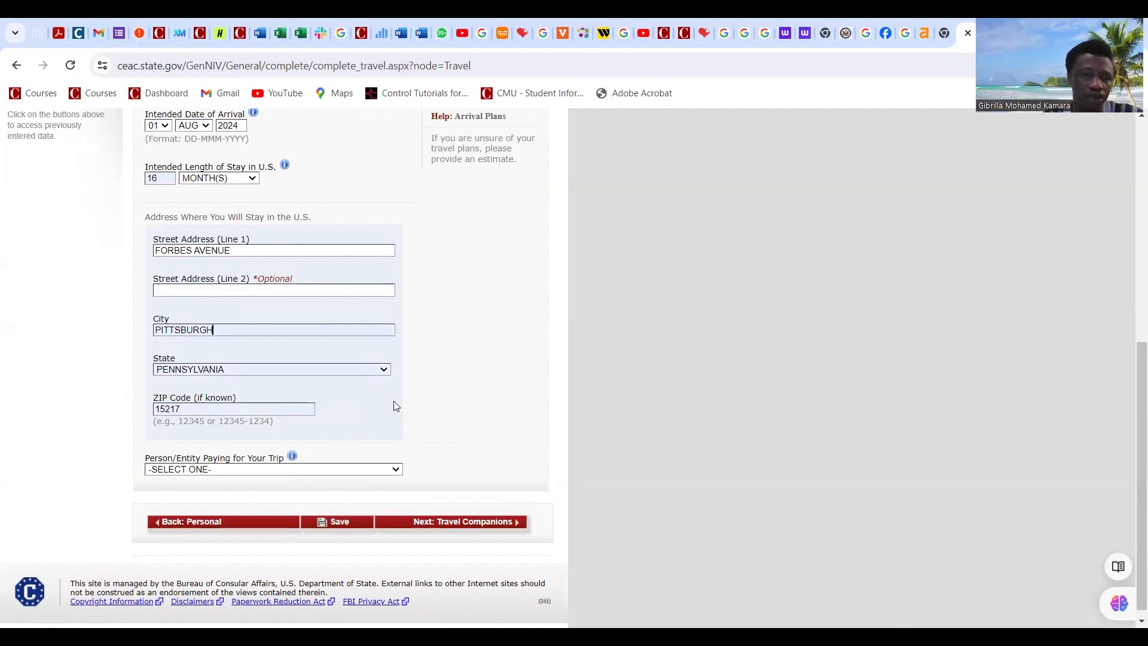
click(184, 409)
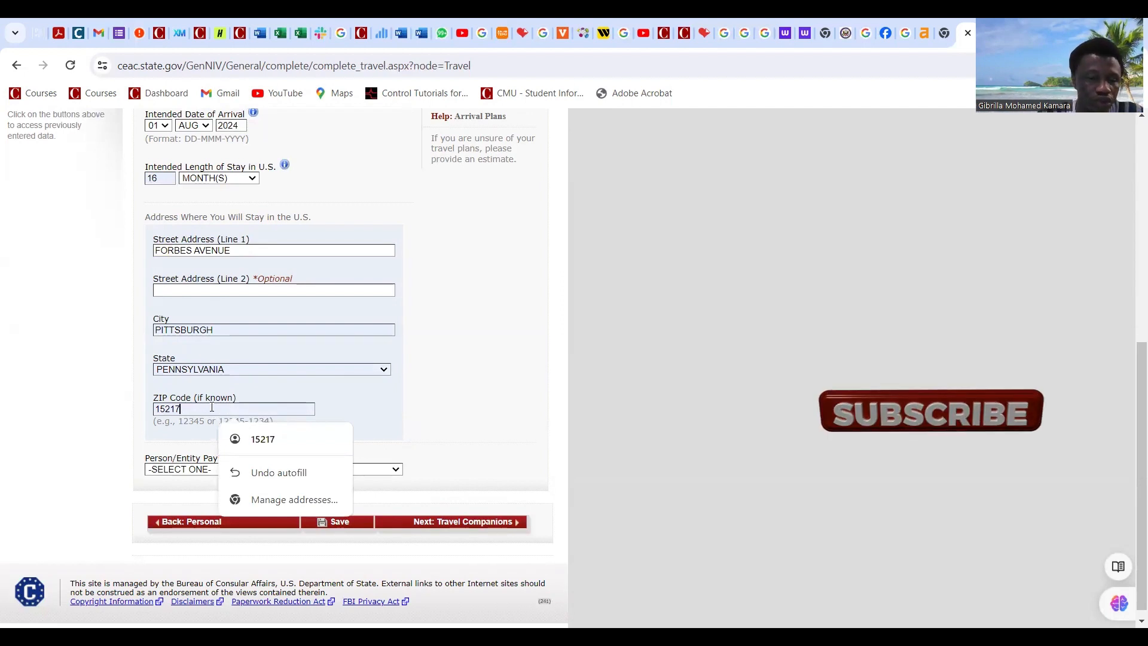
key(BackSpace)
text(3)
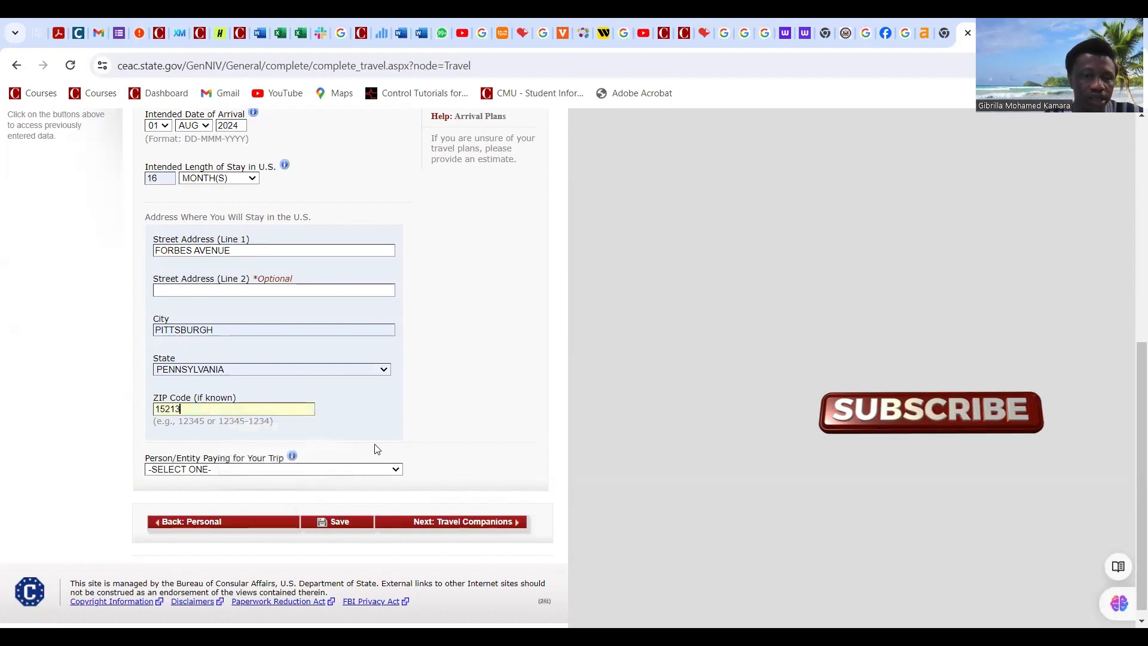
click(455, 423)
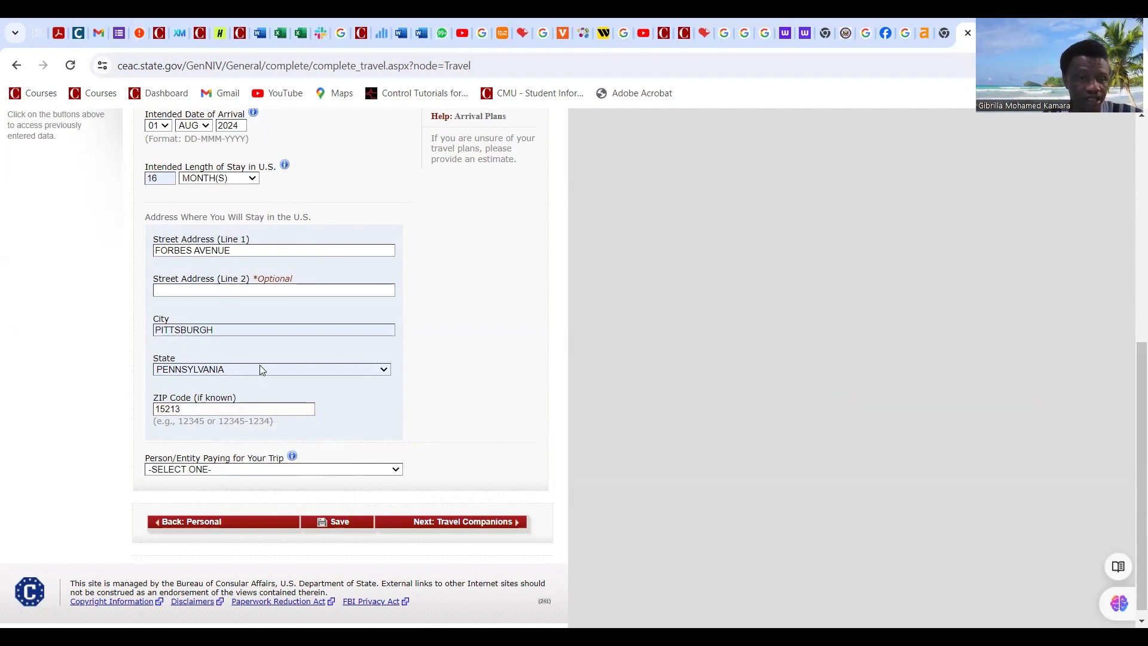
scroll(259, 369, down, 1)
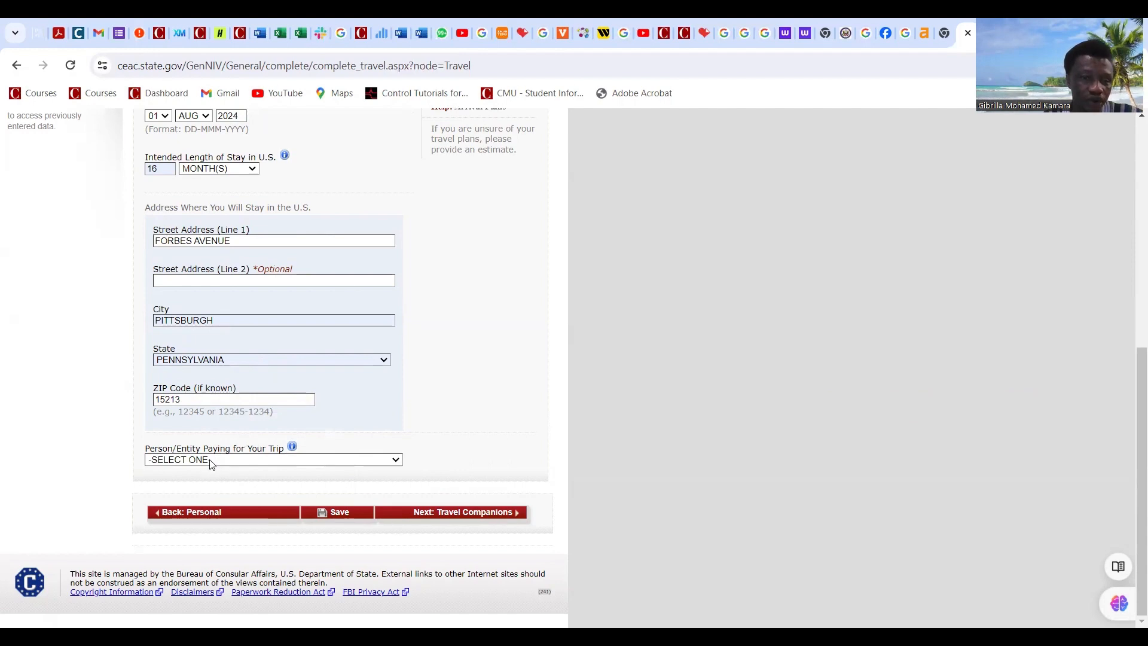
Step: Select SELF as the person paying for the trip and save the Travel Information page
click(344, 462)
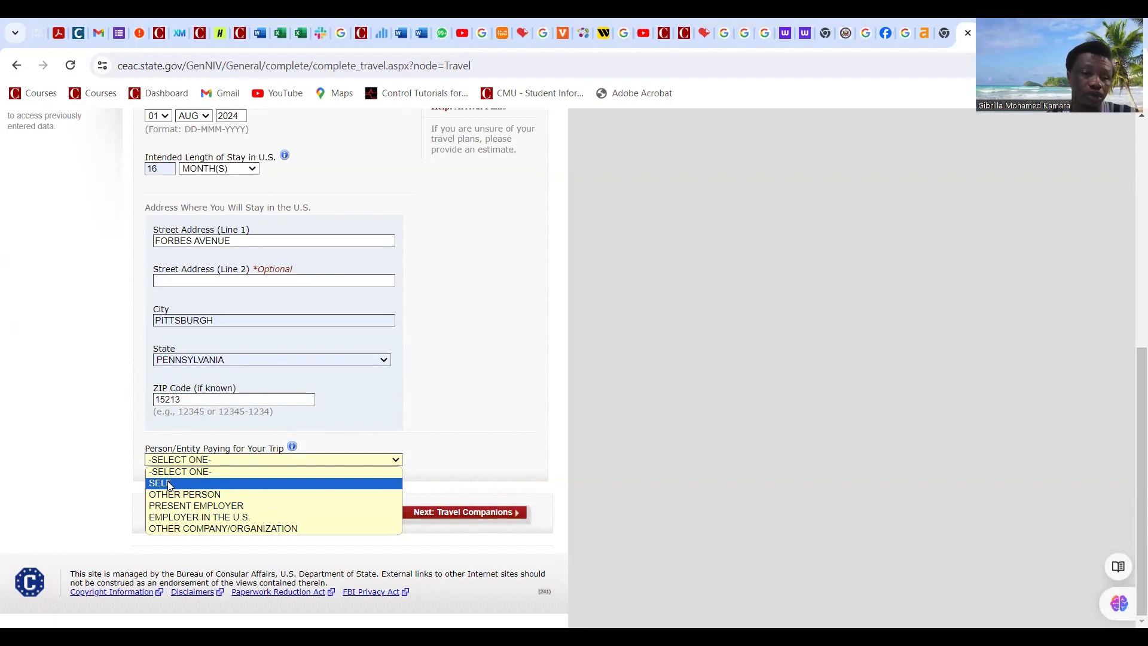
click(415, 428)
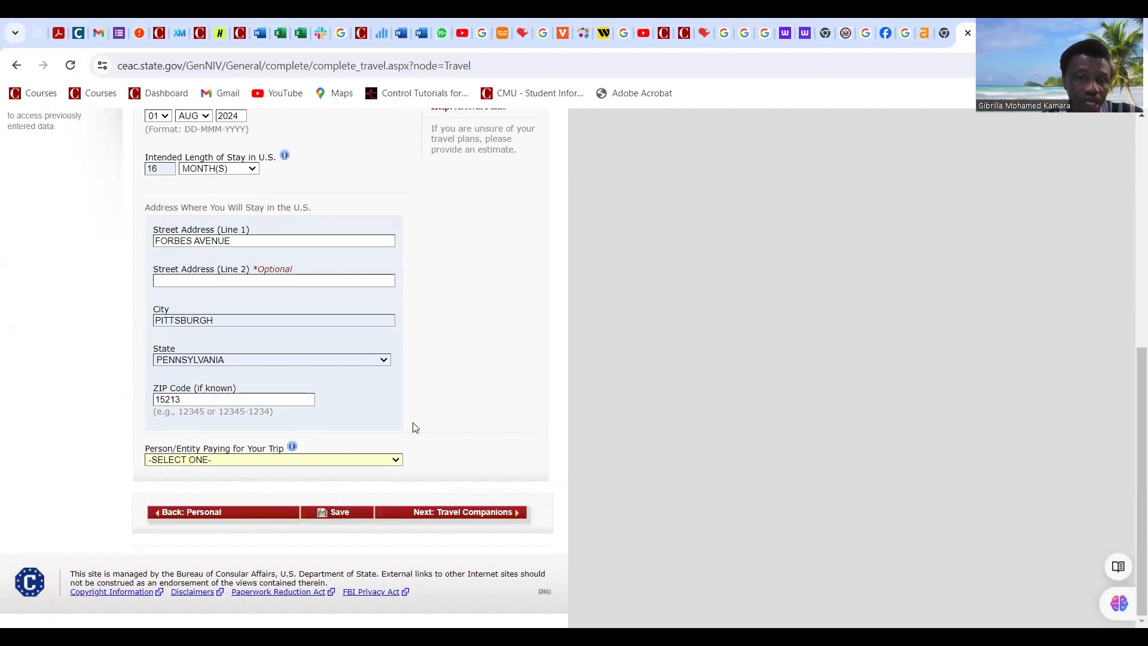
click(354, 460)
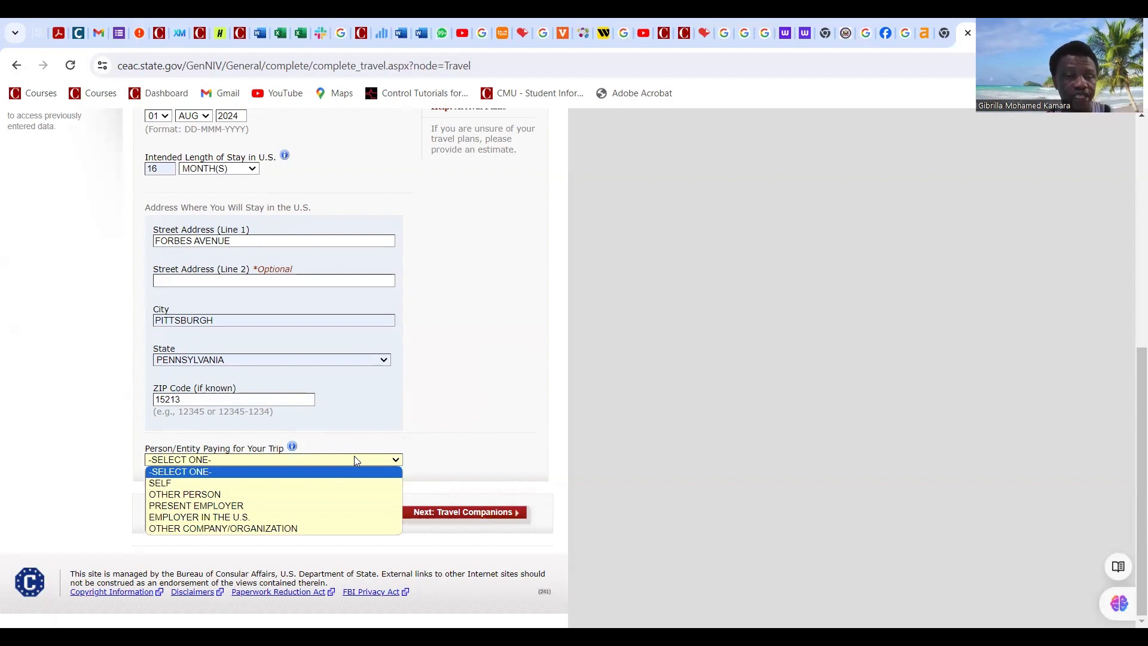
click(489, 450)
click(395, 461)
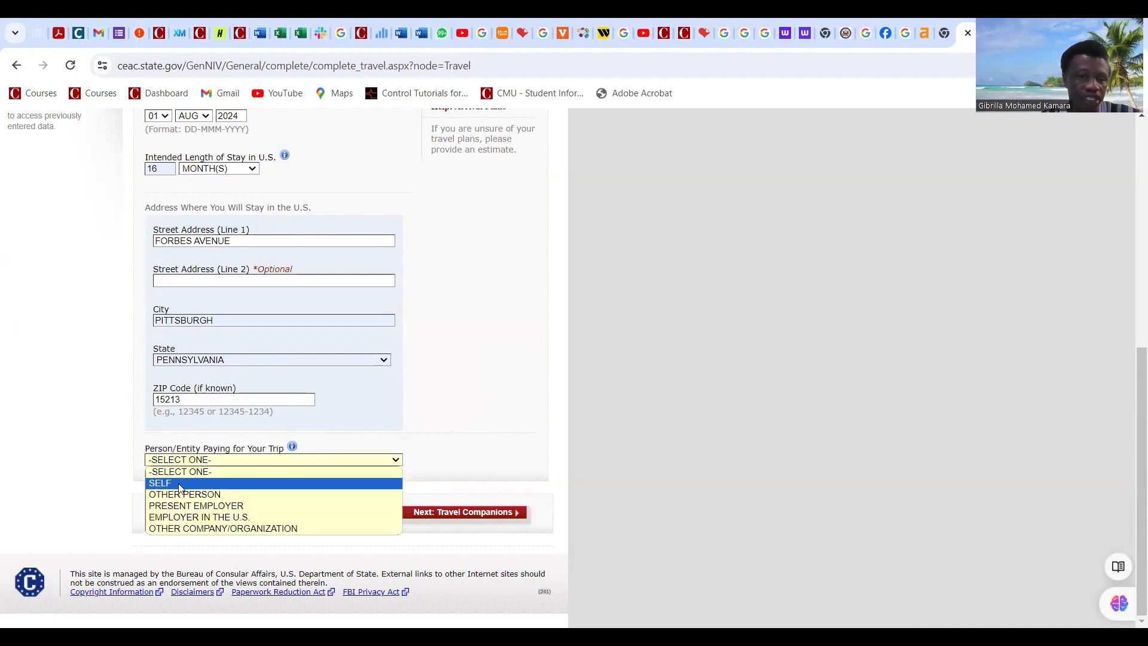
click(179, 487)
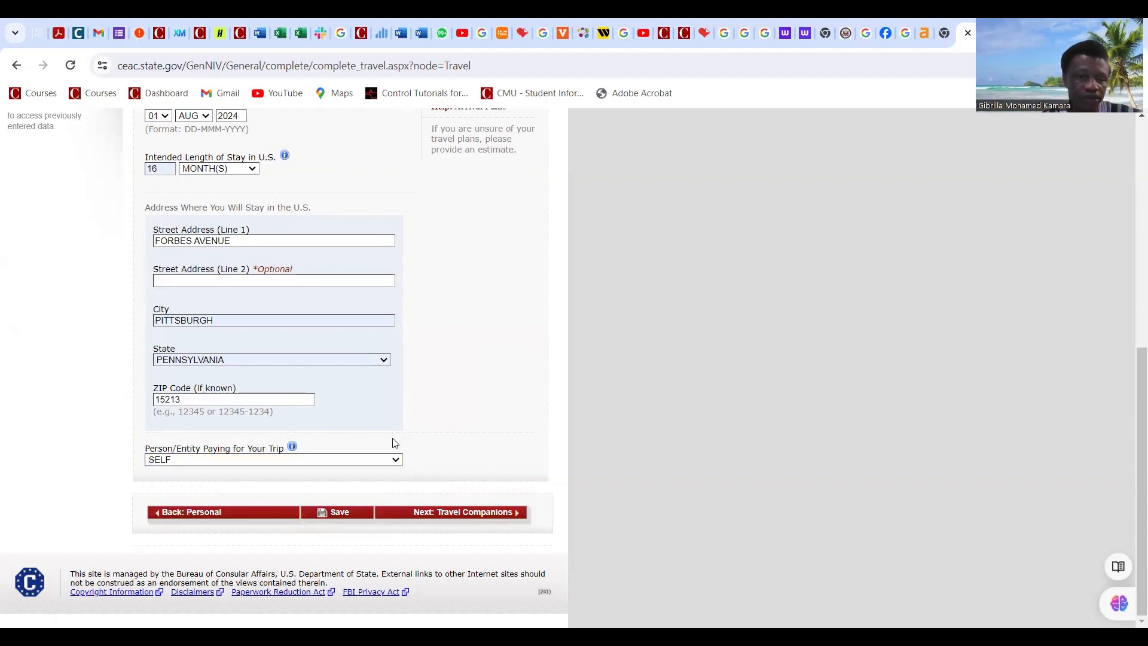
click(349, 514)
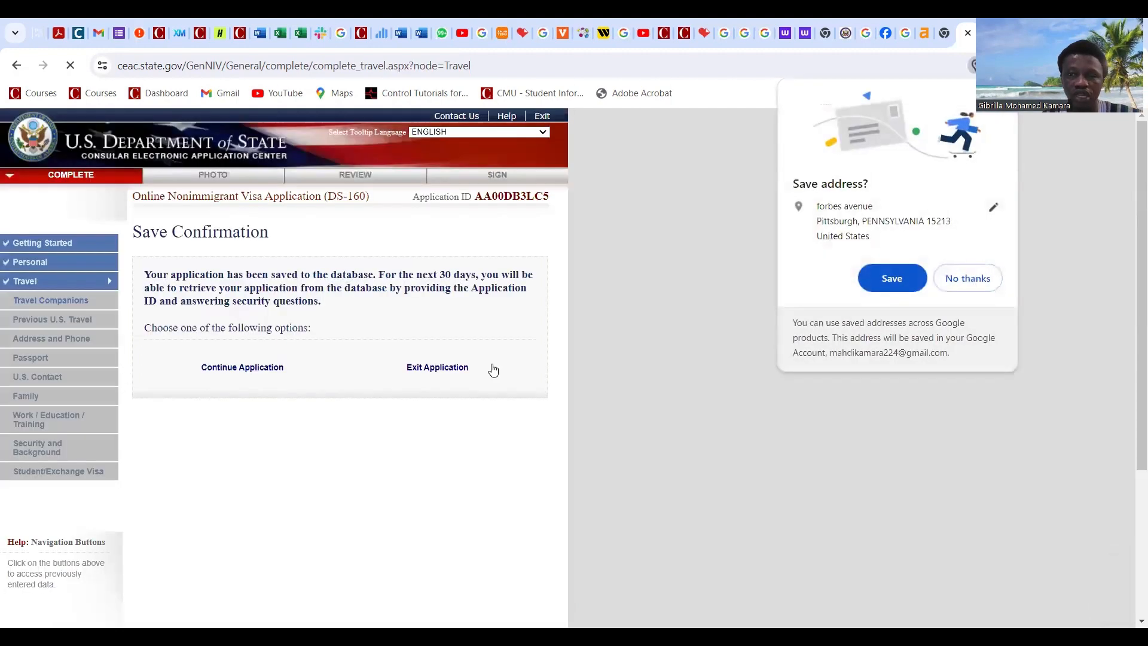
Step: Return to the application and proceed to the Travel Companions page
click(274, 375)
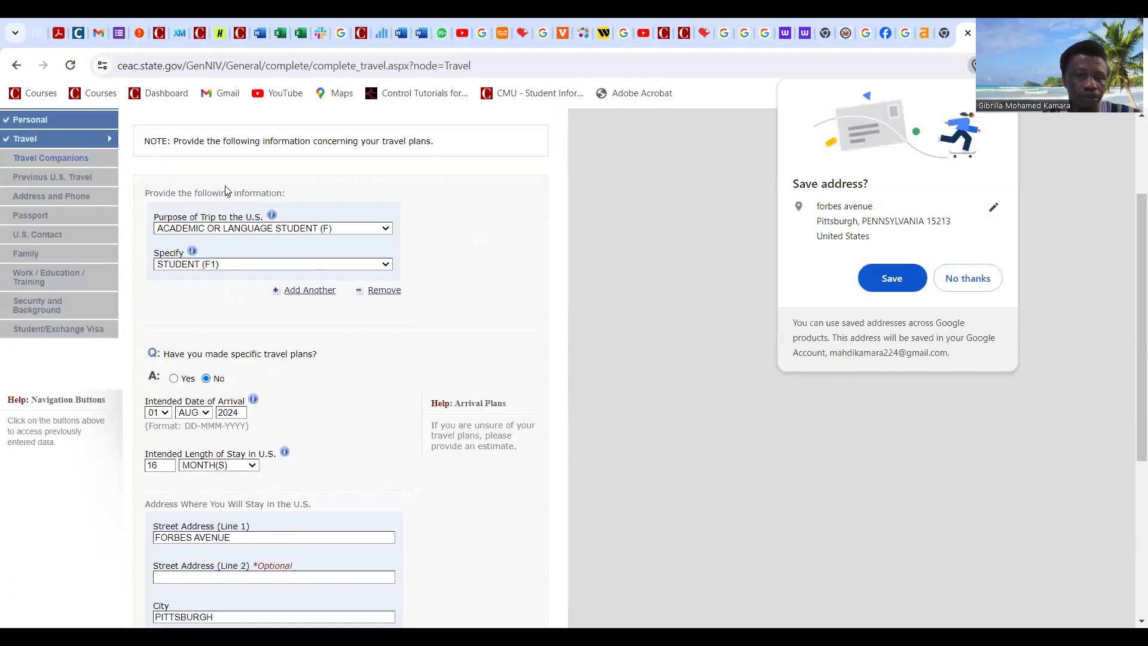
scroll(226, 348, down, 3)
scroll(226, 348, down, 3)
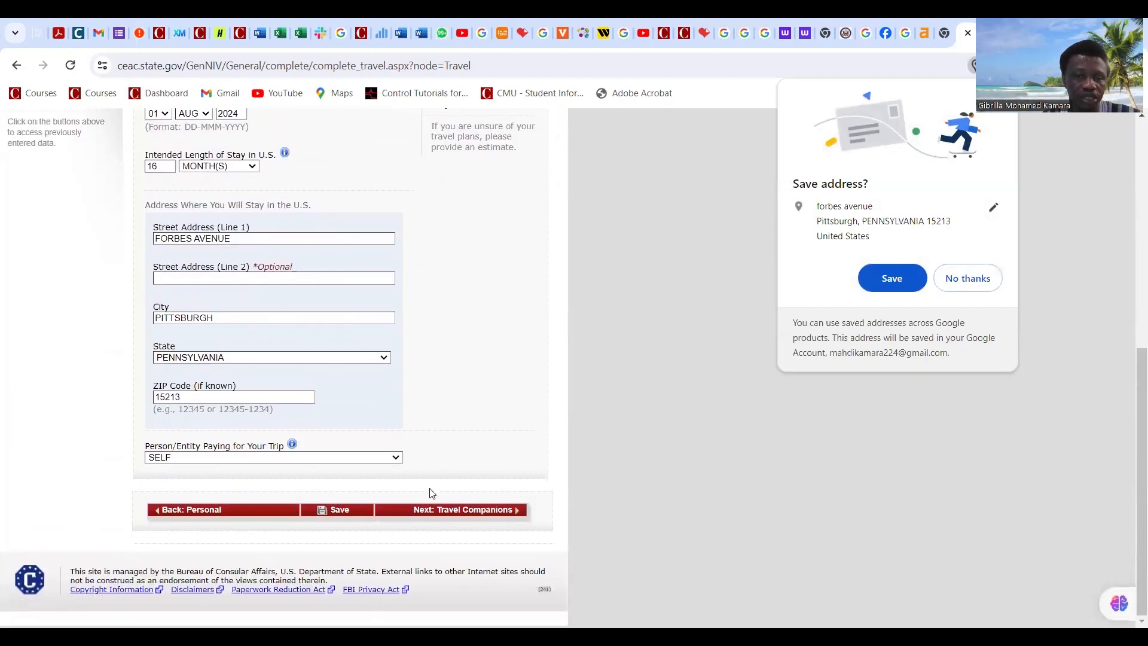
click(481, 515)
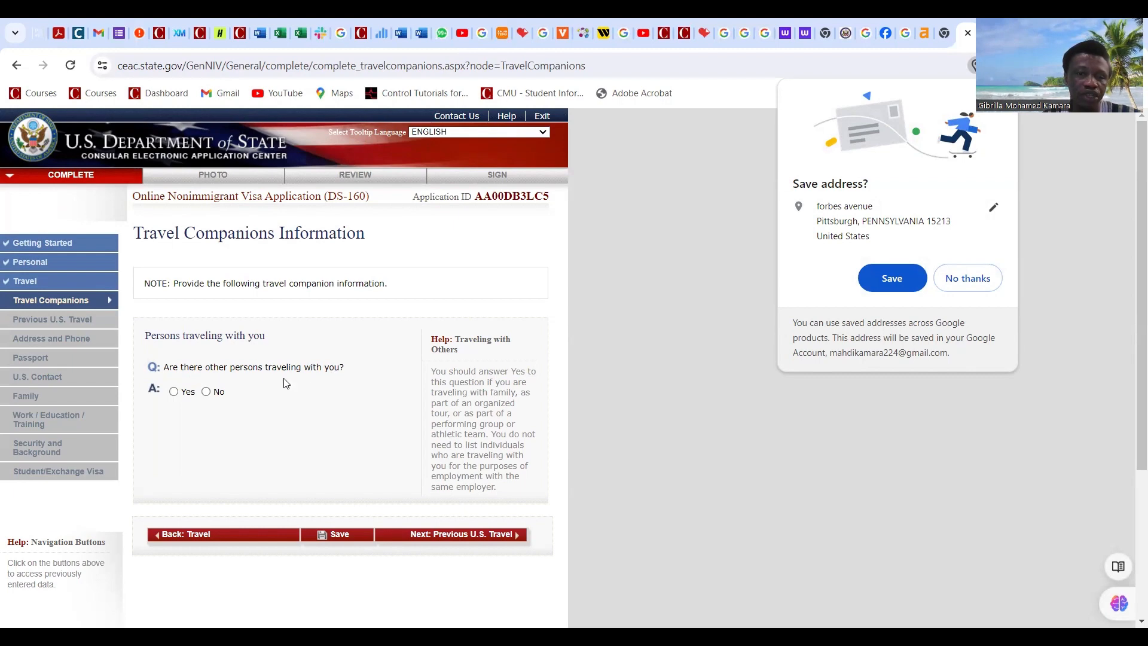
Step: Answer No to others traveling with the applicant, save, and advance to Previous U.S. Travel
click(206, 393)
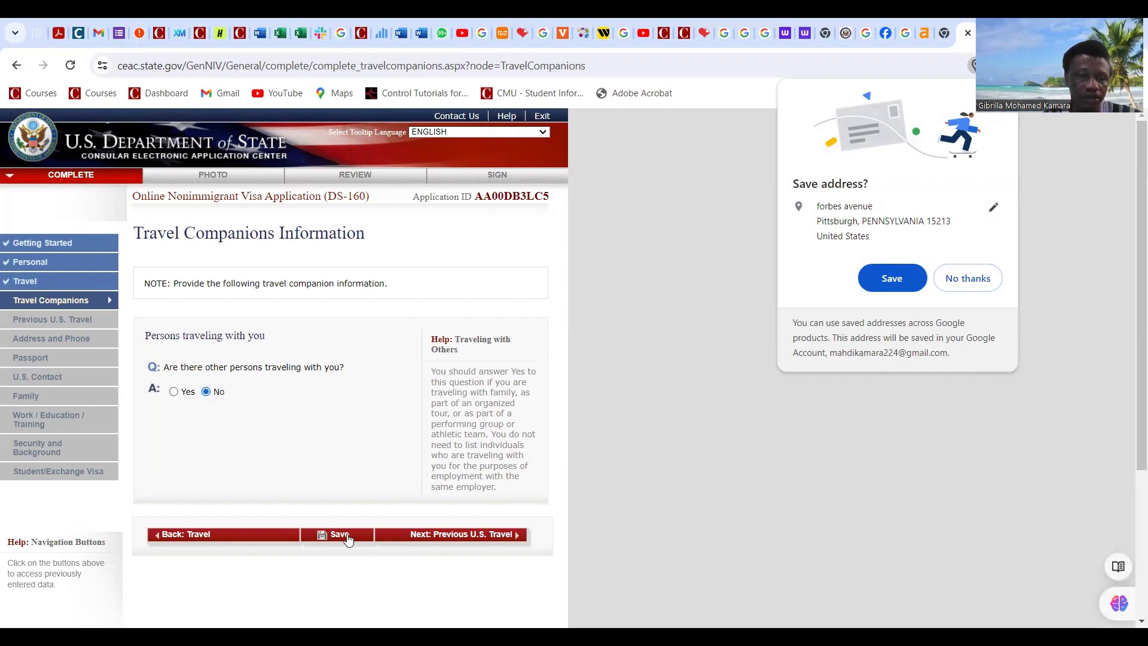
click(345, 535)
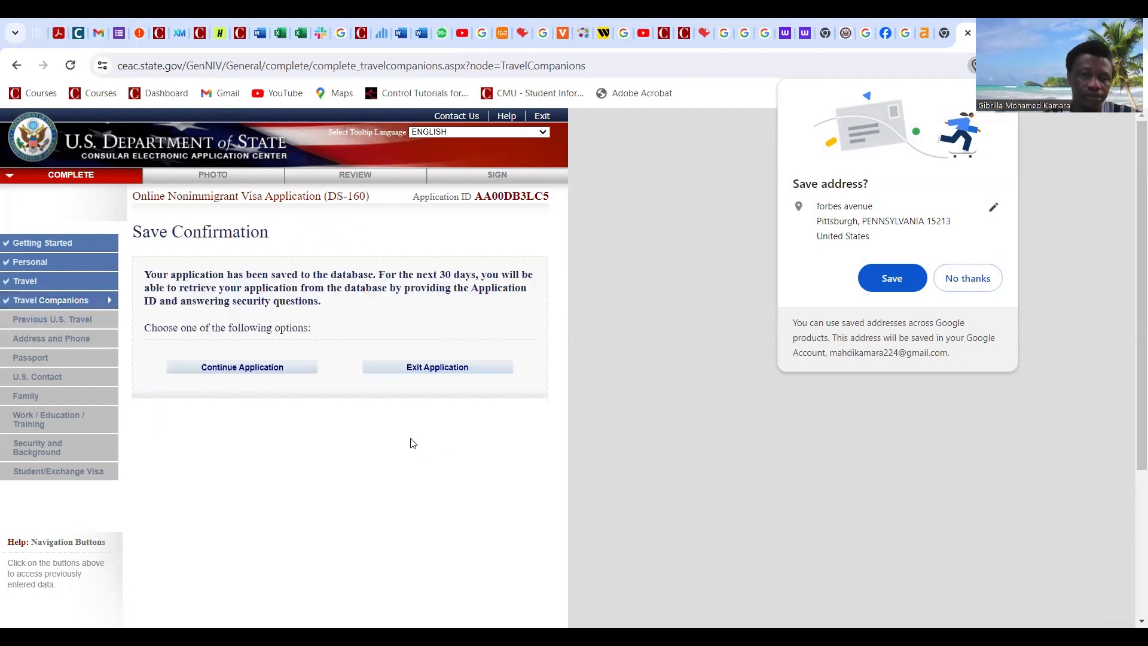
click(277, 371)
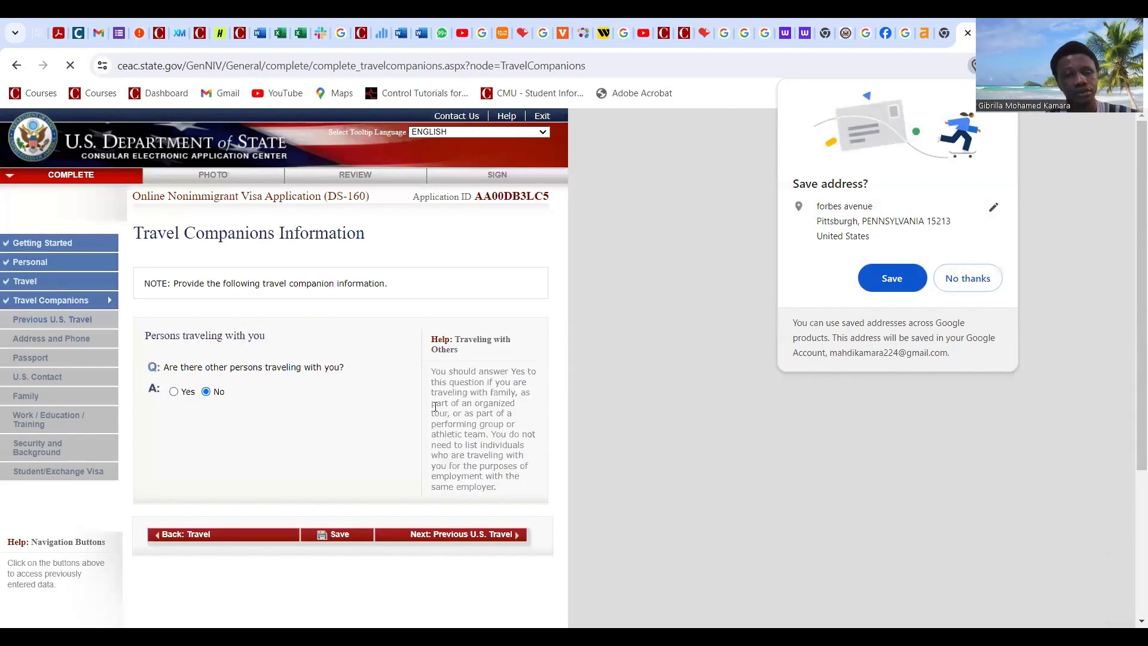
click(497, 541)
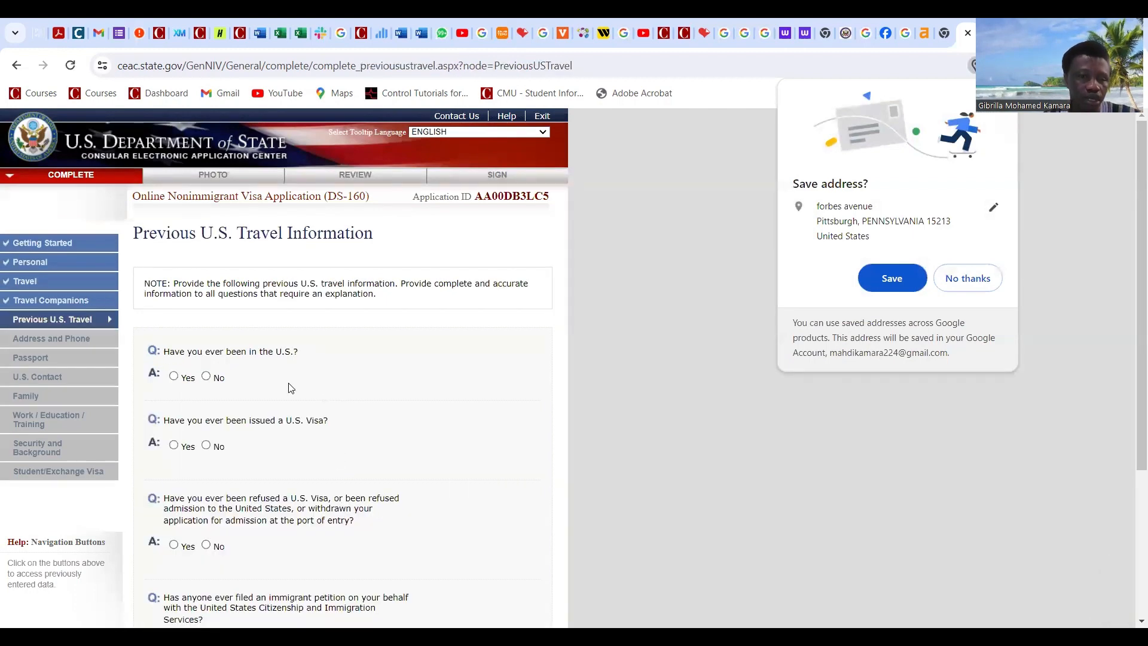
Step: Answer No to having been in the U.S. and to having been issued a U.S. visa
click(206, 376)
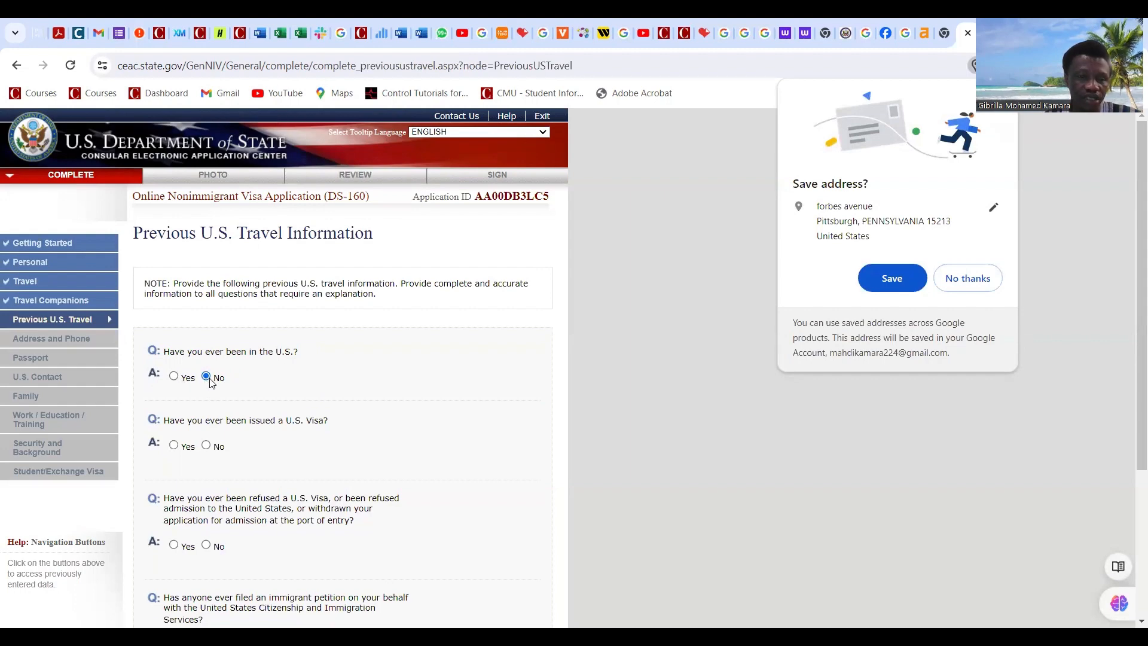
click(174, 377)
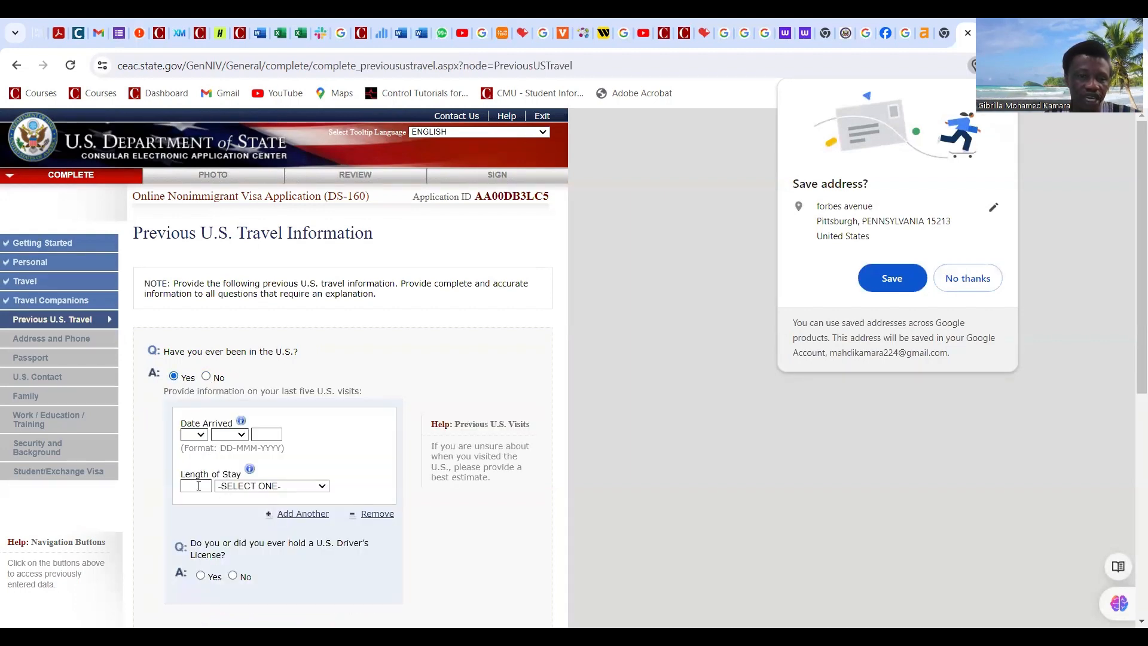
click(206, 377)
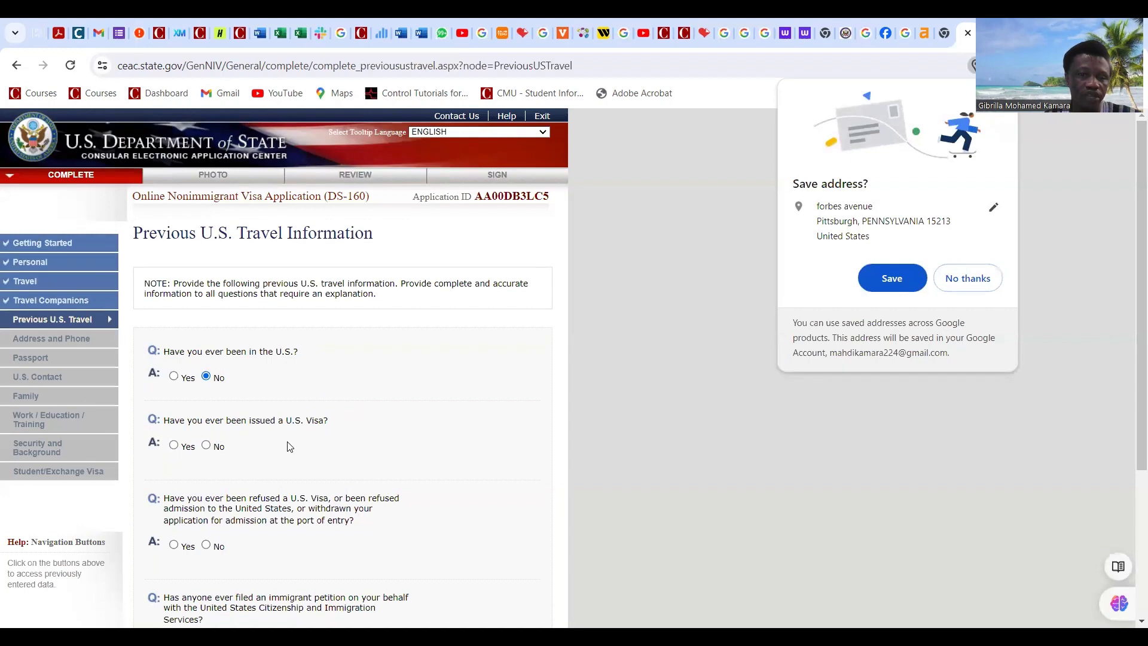
click(206, 446)
Step: Decline Chrome's save-address prompt and answer No to the immigrant petition question
scroll(283, 418, down, 1)
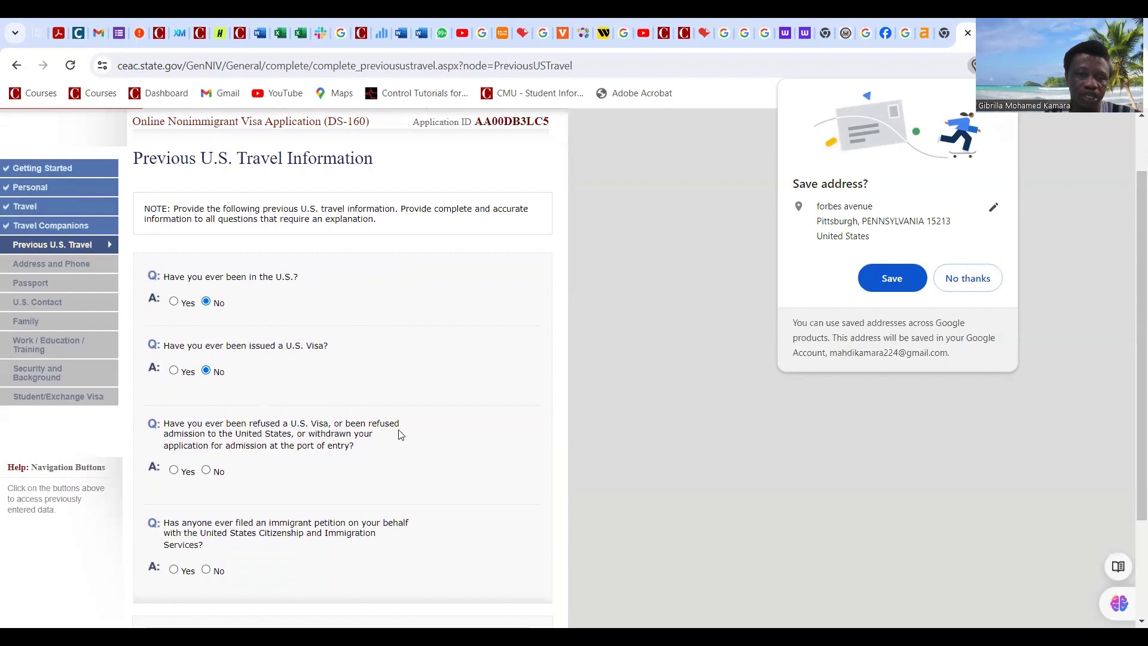
scroll(400, 435, down, 1)
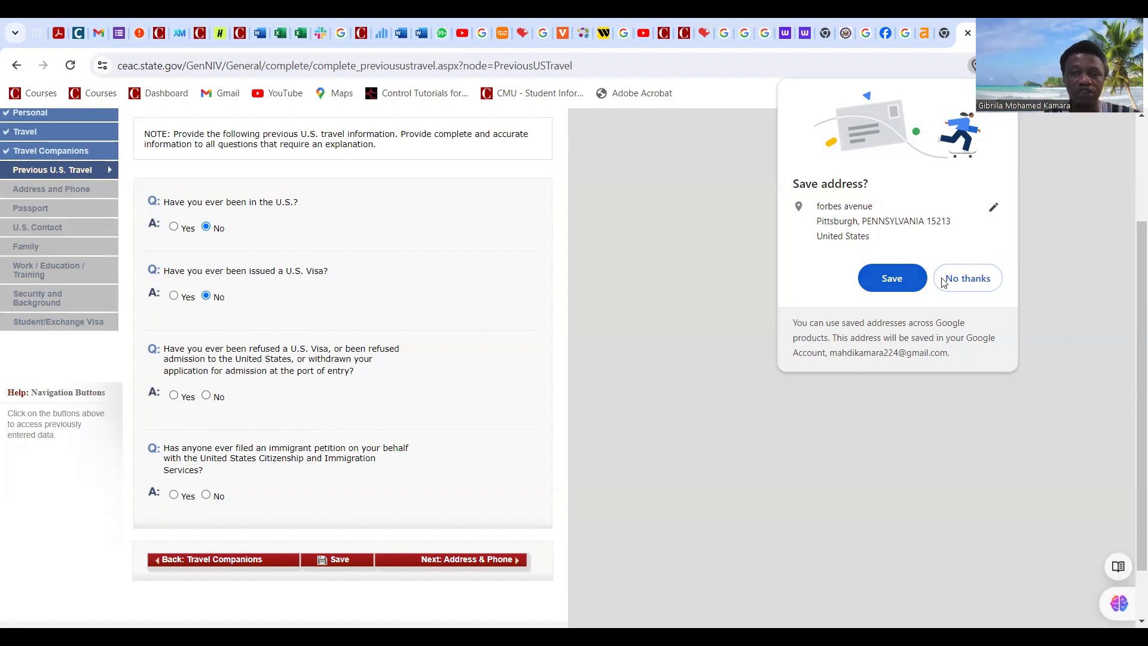
click(962, 282)
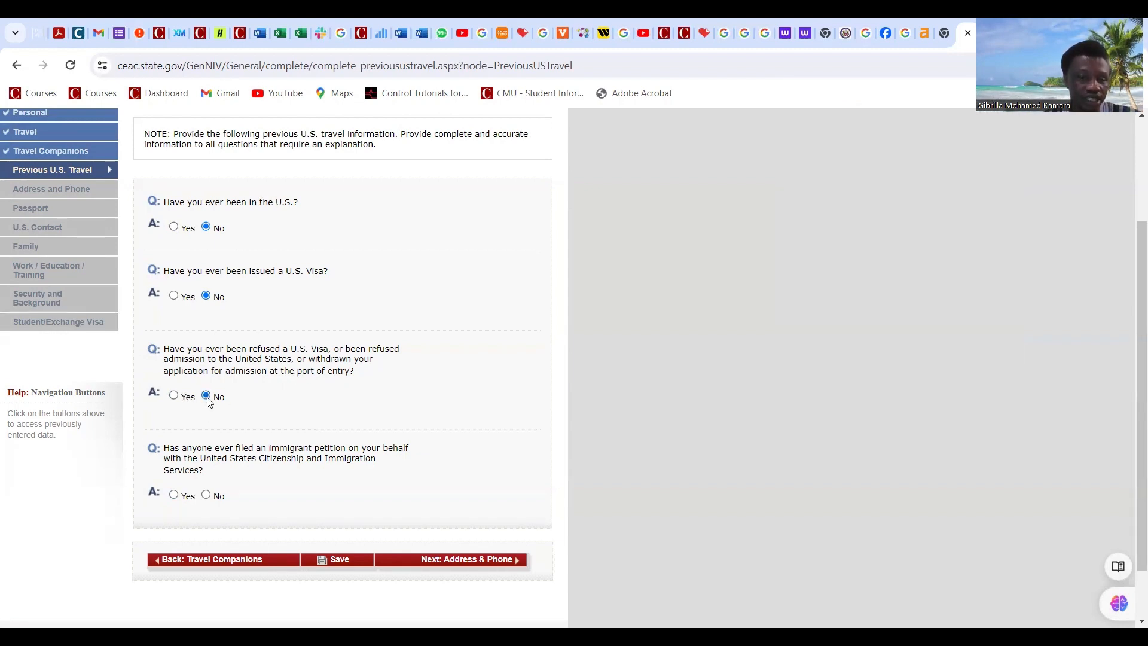
scroll(239, 419, down, 4)
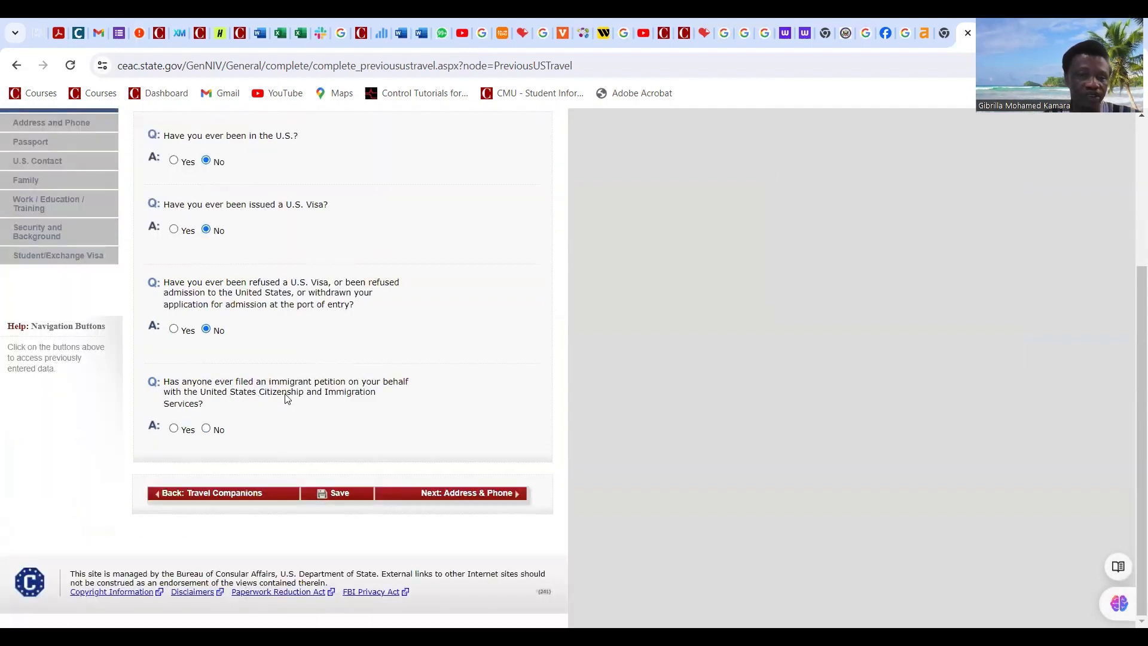
click(206, 428)
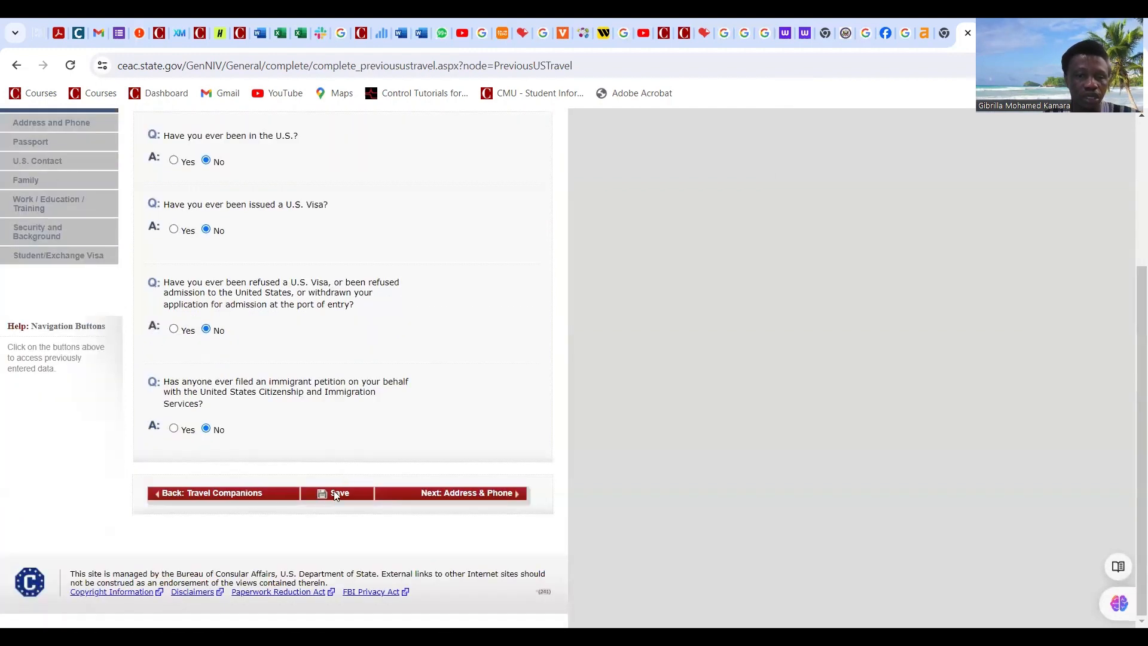